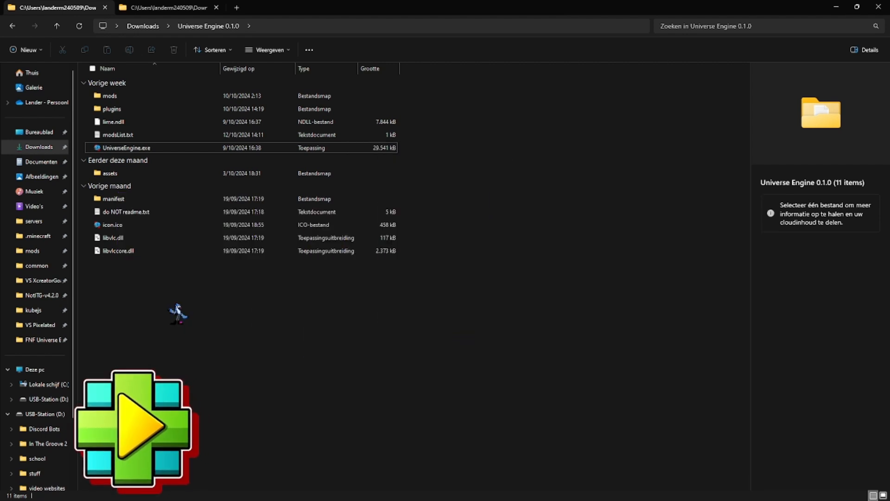
Step: Launch UniverseEngine.exe from the Universe Engine 0.1.0 folder and maximize its window
left_click(174, 150)
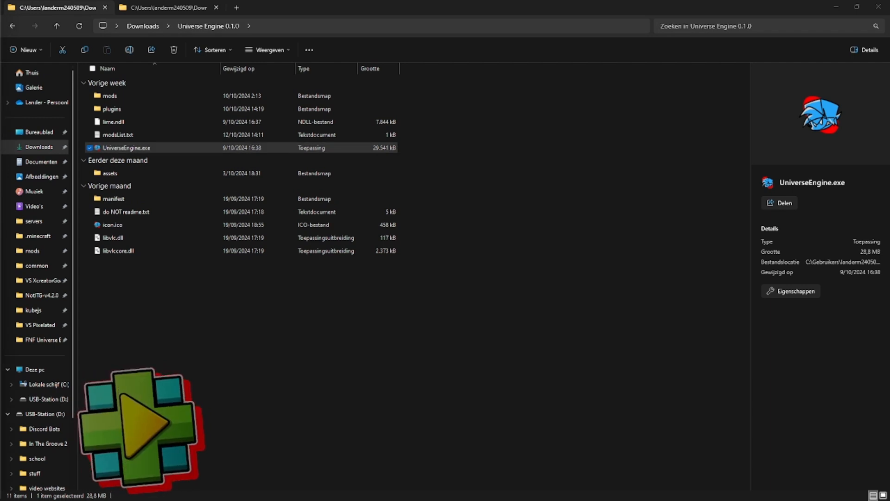
key("super+Right")
key("super+Right")
key("super+Up")
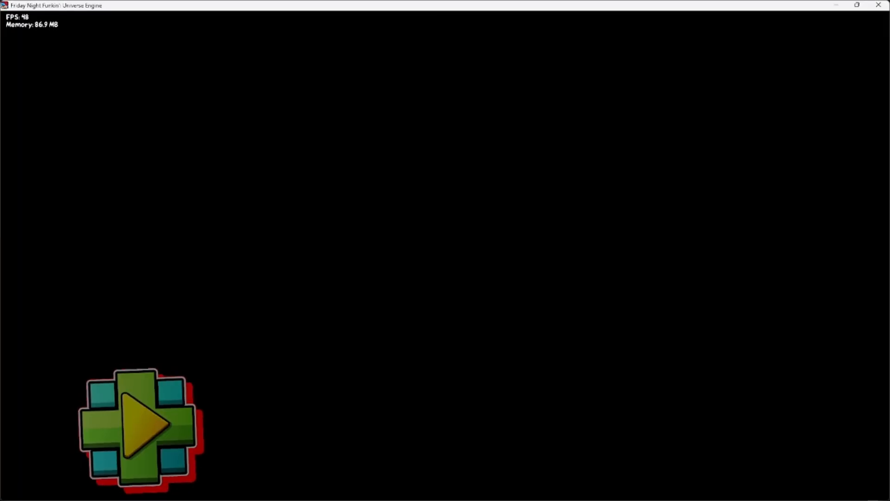
Step: Skip through the intro and title screen to the main menu and lower the game volume
key("Return")
key("Return")
key("minus")
key("minus")
key("minus")
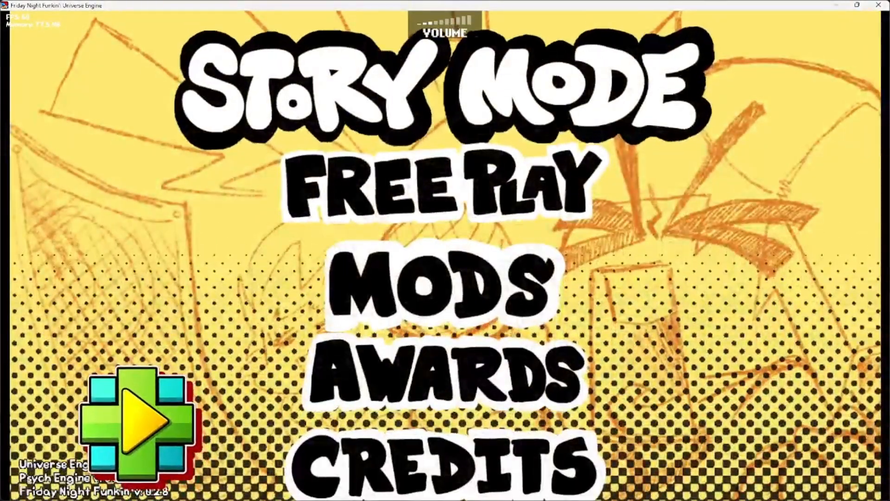
Step: Enter Free Play and start the song Heeler on the Bluey difficulty
key("Down")
key("Return")
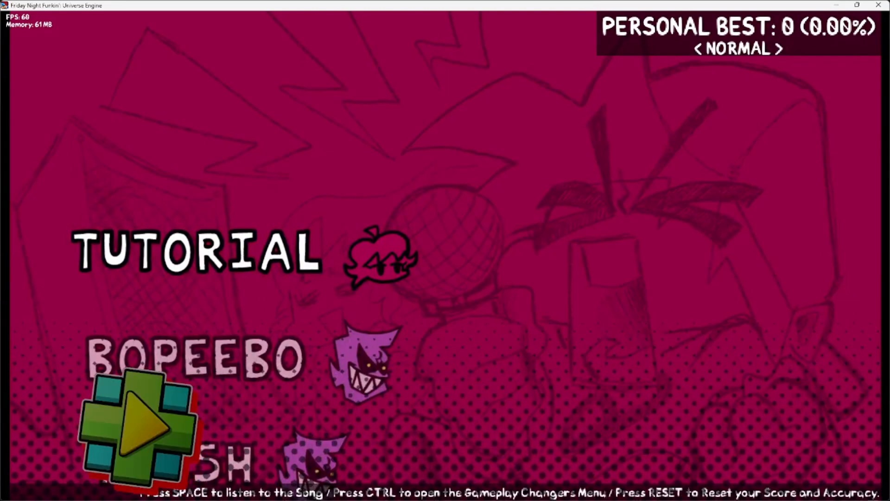
key("Up")
key("Up")
key("Up")
key("Up")
key("Down")
key("Down")
key("Down")
key("Up")
key("Up")
key("Up")
key("Up")
key("Up")
key("Down")
key("Down")
key("Down")
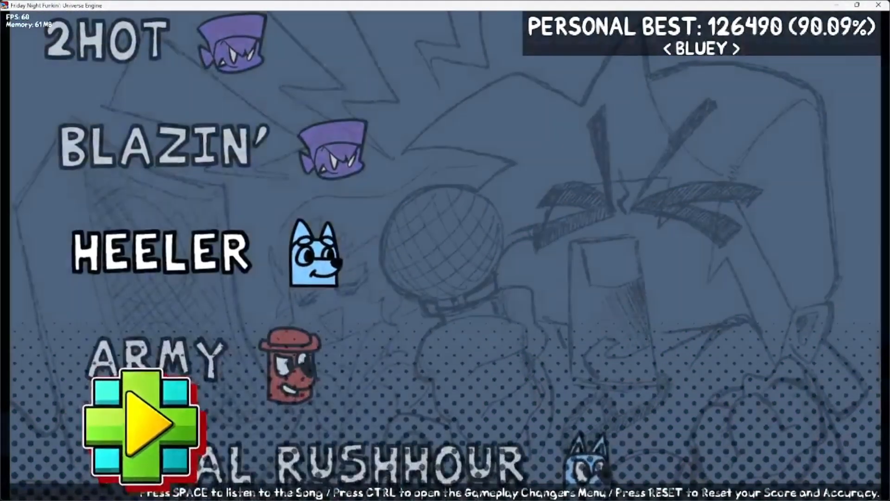
key("Return")
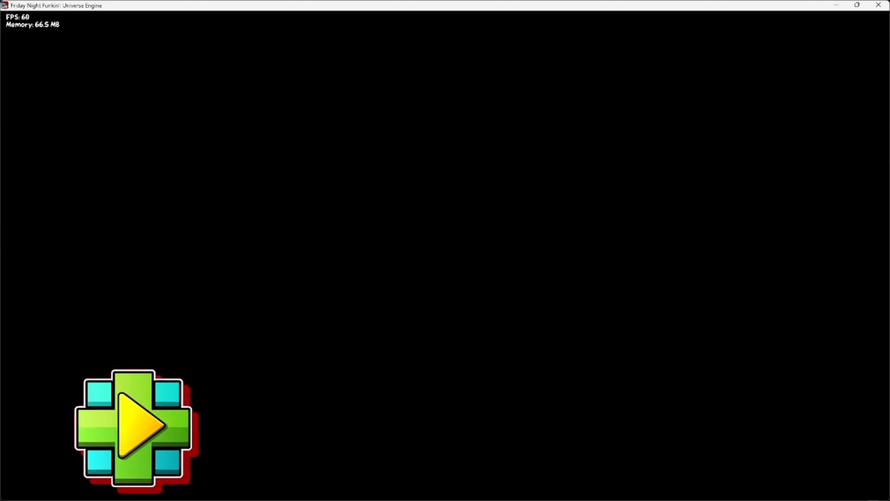
Step: Go into the game options, choose Psych Options and open the Controls settings
key("Return")
key("Return")
key("Down")
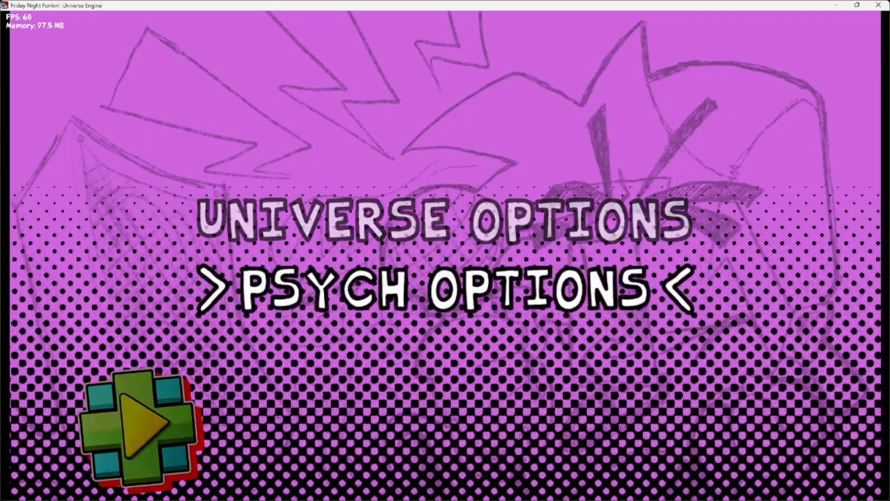
key("Return")
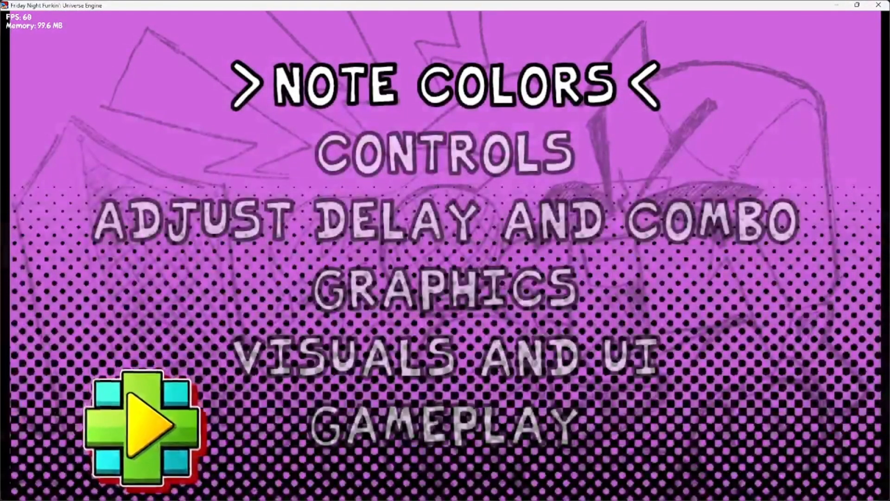
key("Up")
key("Up")
key("Up")
key("Up")
key("Up")
key("Return")
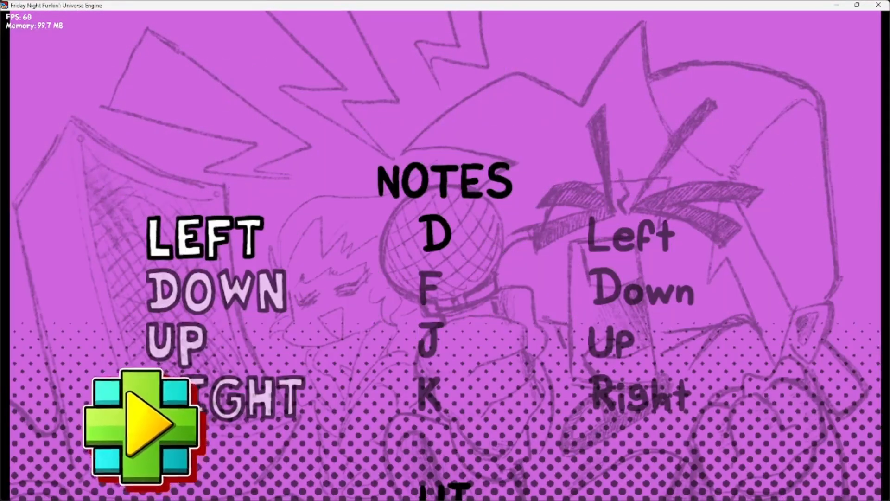
Step: Examine the Debug key bindings for Key 1, Key 2 and Key 3 in the Controls settings
key("Up")
key("Up")
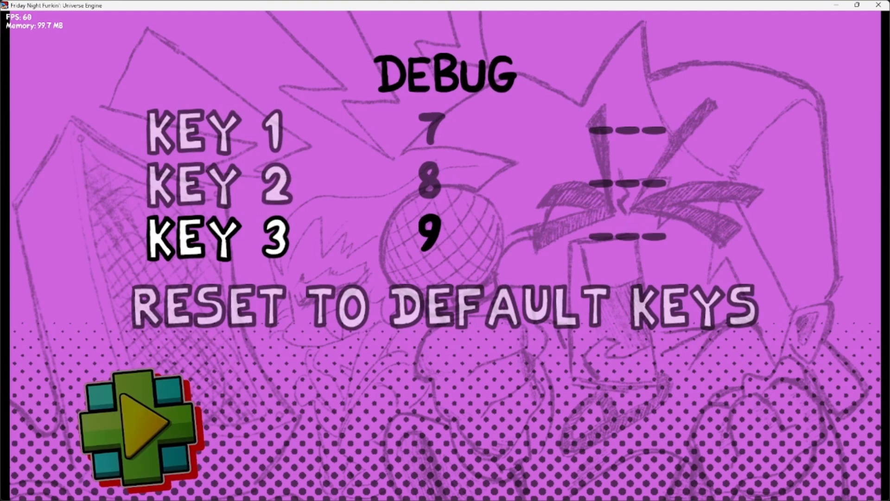
key("Up")
key("Up")
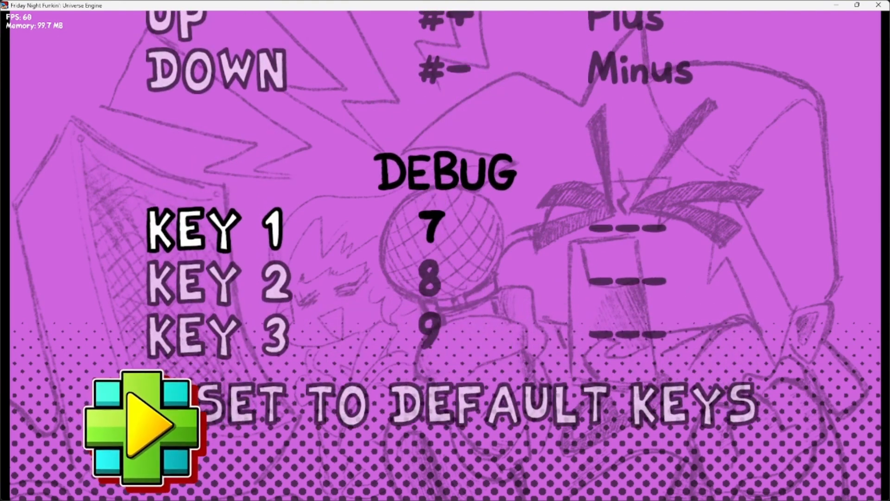
key("Down")
key("Down")
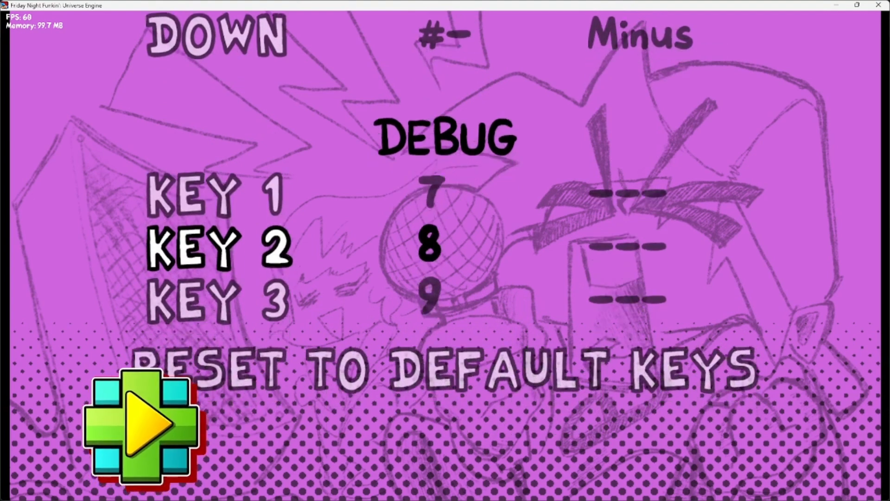
key("Return")
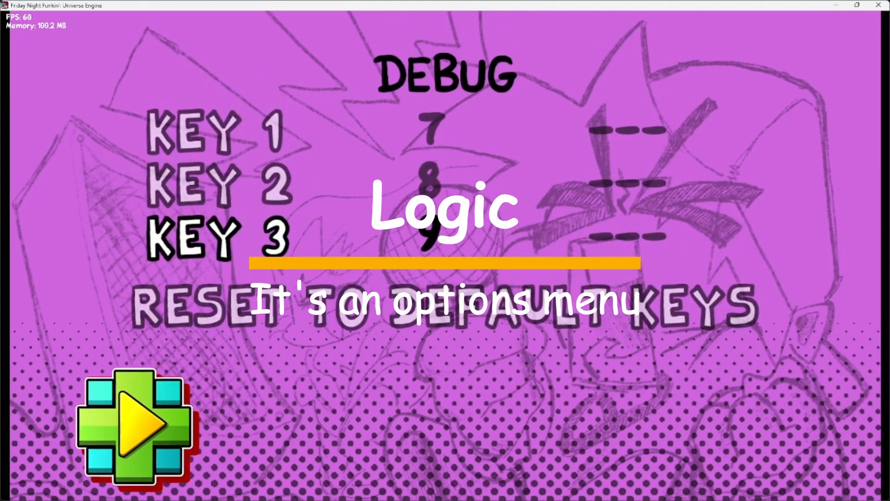
Step: Leave the options, return to the song Heeler and open the modchart editor
key("Escape")
key("Escape")
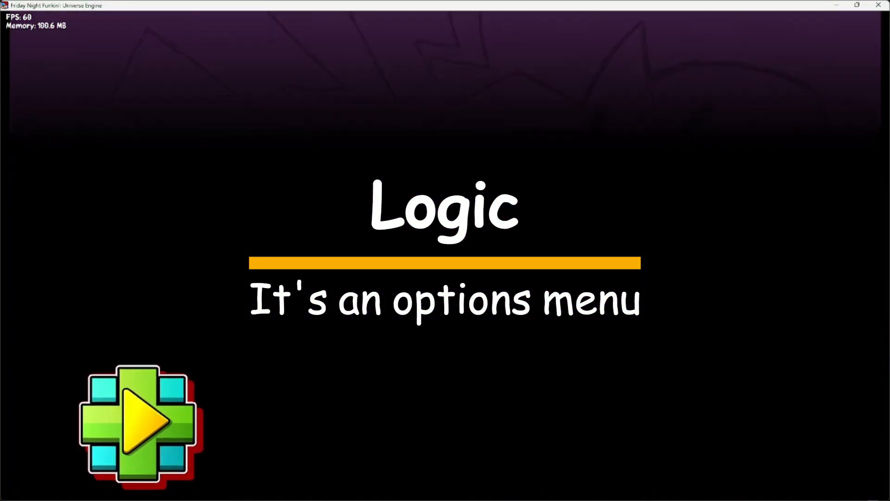
key("Escape")
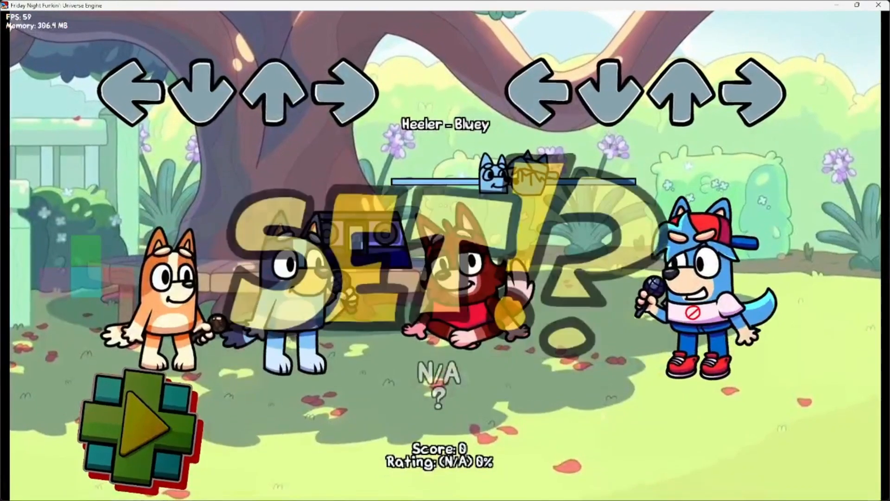
key("7")
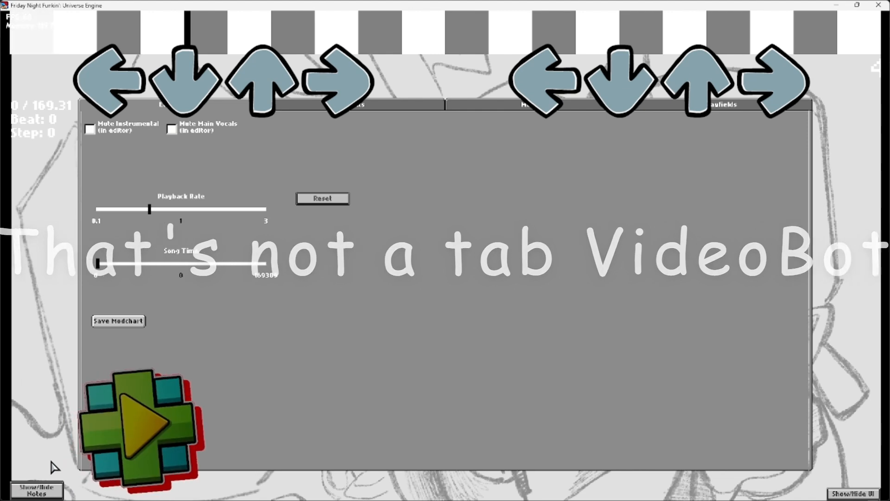
Step: Hide the notes in the modchart editor, preview the song briefly and rewind it to the start
left_click(50, 493)
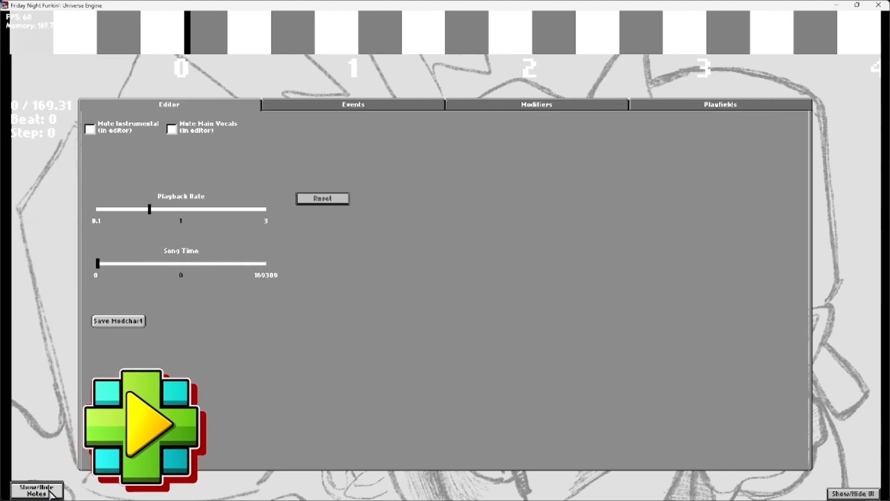
key("space")
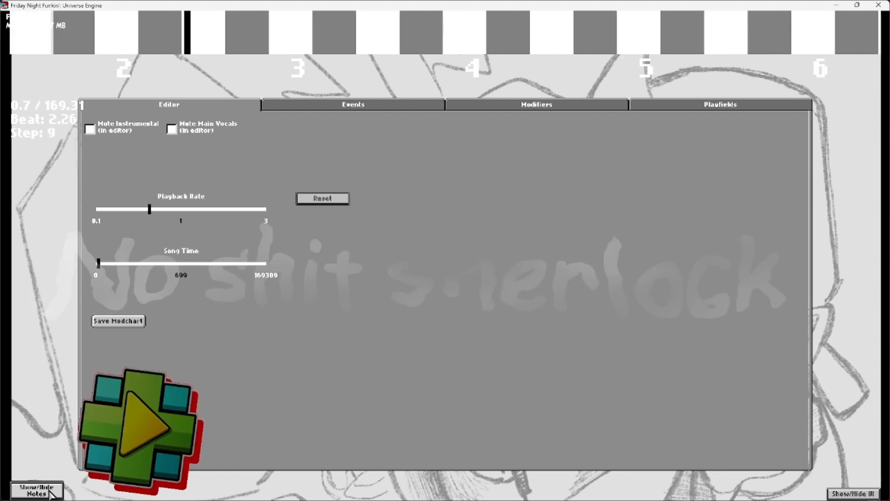
key("space")
scroll(52, 495, "down", 20)
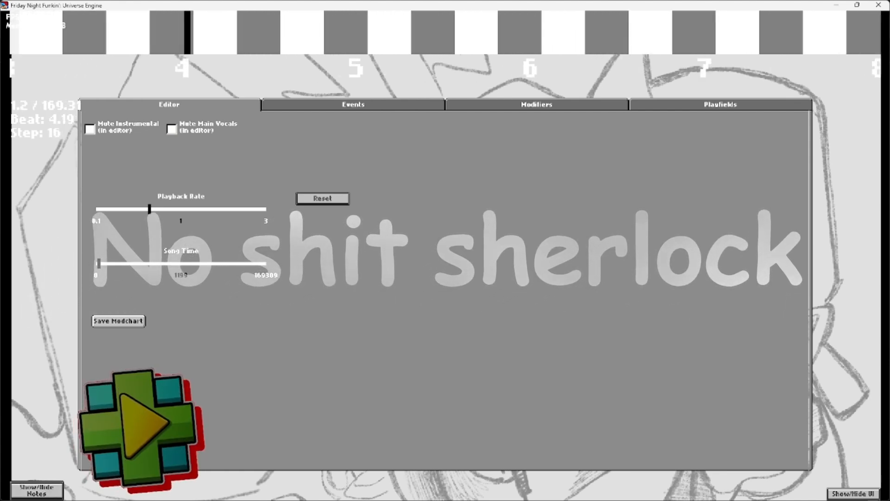
key("minus")
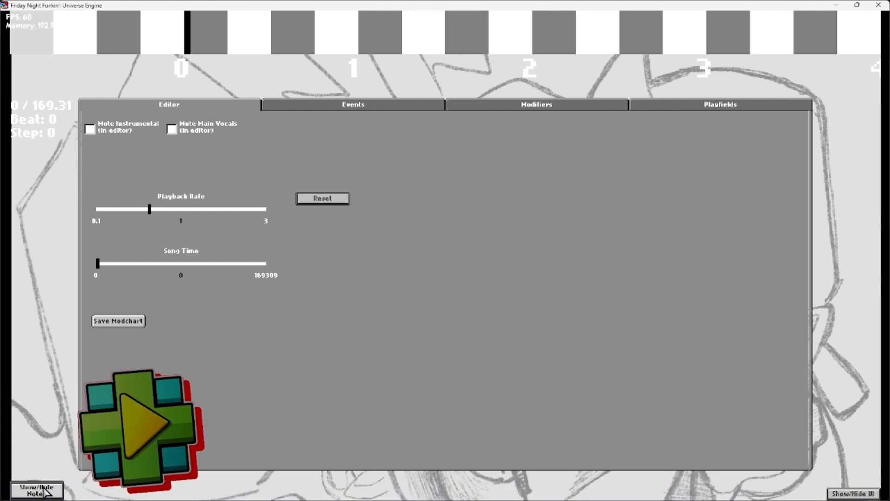
Step: Show the notes, toggle the editor UI off and on, and hide the notes again
left_click(46, 492)
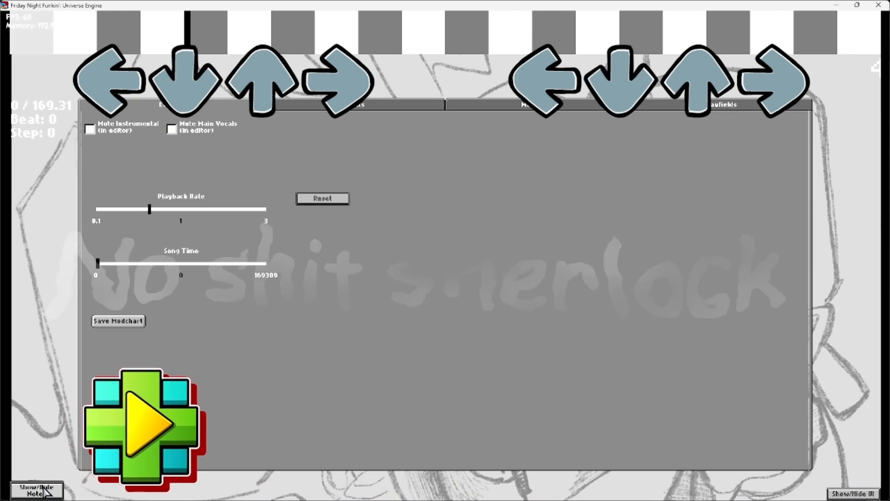
left_click(862, 495)
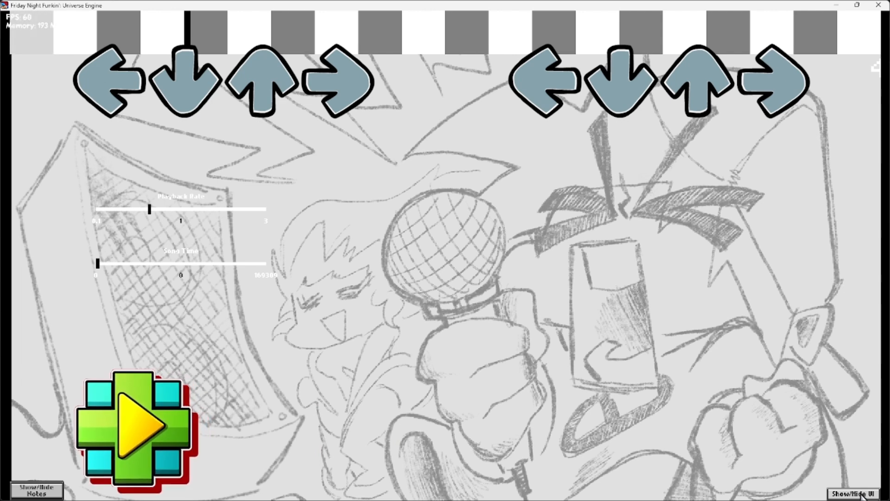
left_click(863, 495)
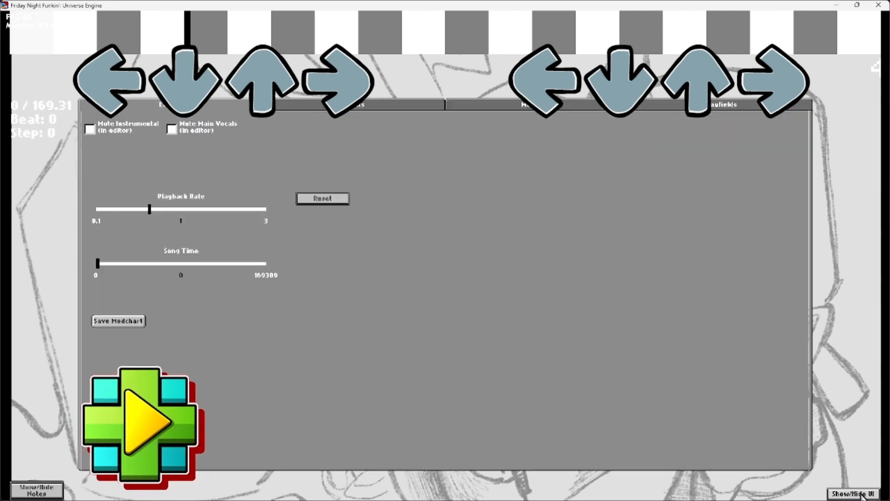
left_click(57, 490)
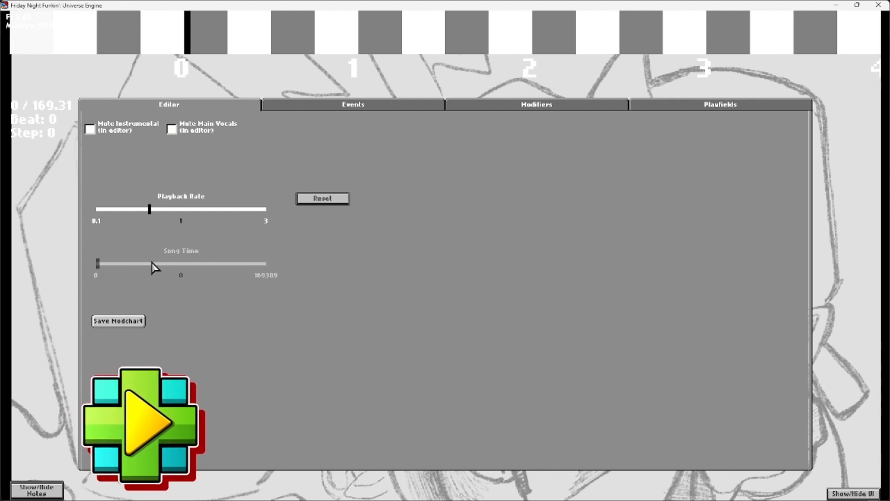
Step: Play a bit of the song, try a playback rate of 0.5 and reset the speed to 1
key("space")
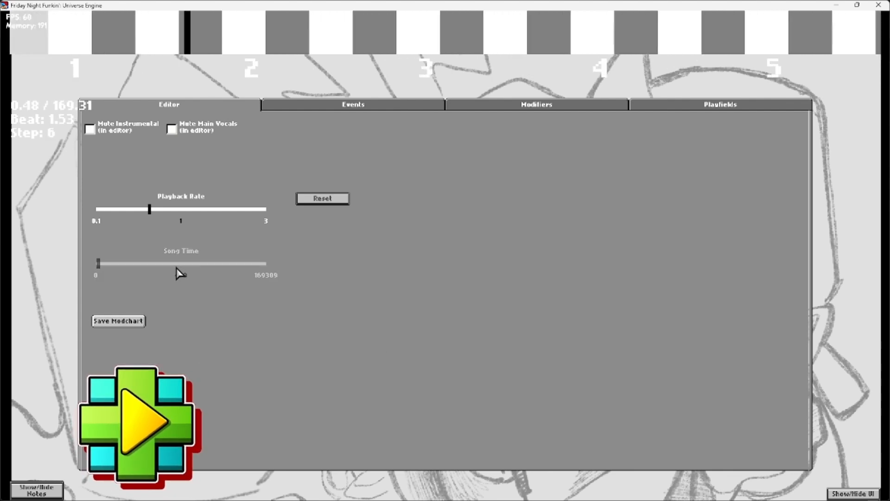
left_click_drag(120, 271, 92, 271)
left_click_drag(151, 210, 120, 213)
left_click(323, 199)
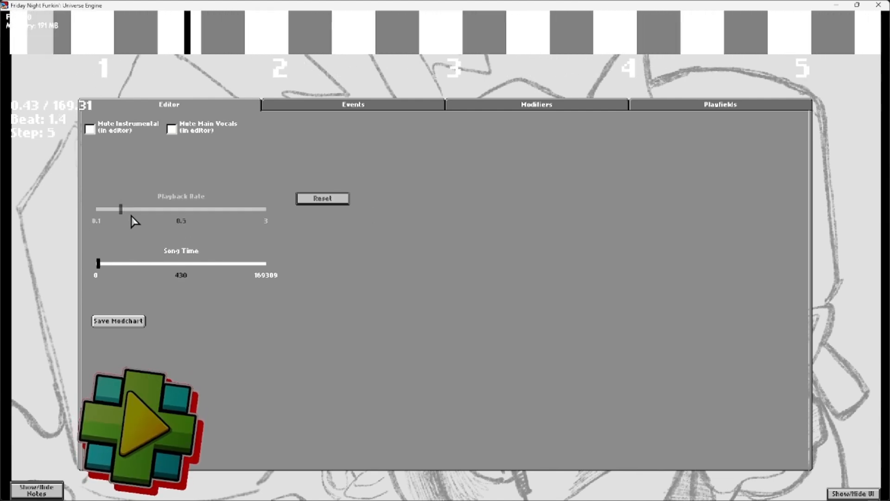
left_click(305, 203)
Step: Try playback rates of 0.1 and 3, resetting the speed to 1 after each
left_click_drag(148, 207, 98, 221)
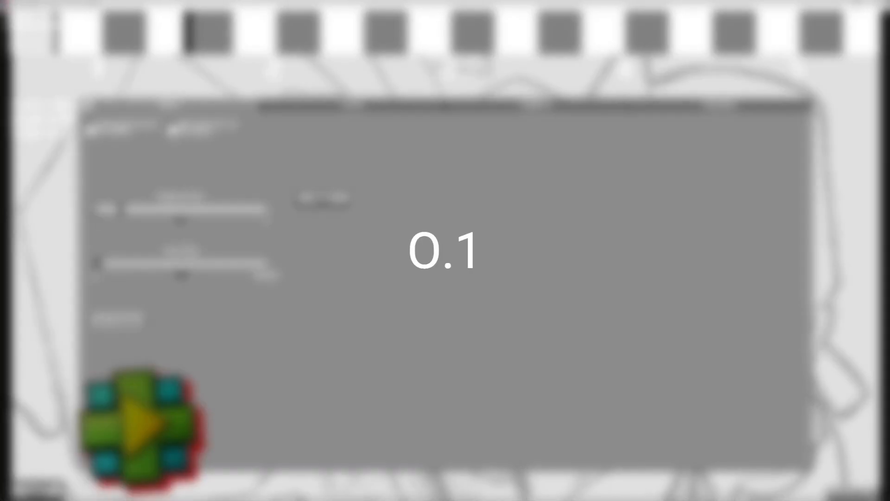
left_click(325, 203)
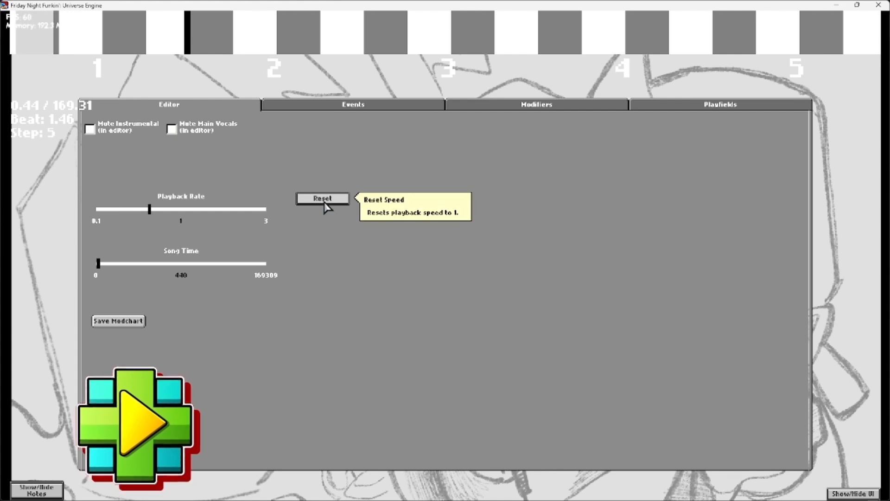
scroll(329, 285, "down", 8)
left_click_drag(150, 209, 277, 213)
key("space")
key("space")
left_click(324, 202)
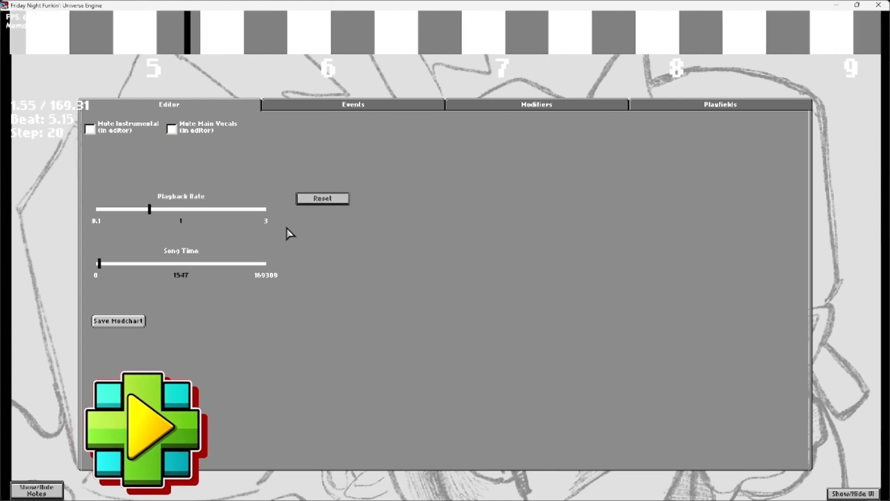
Step: Rewind the song to the start and preview it at normal speed
scroll(252, 328, "down", 20)
scroll(256, 334, "down", 5)
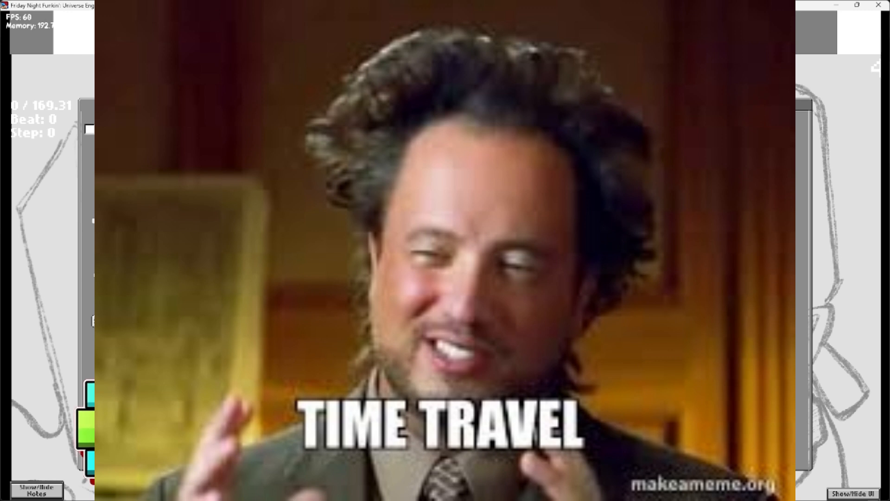
key("space")
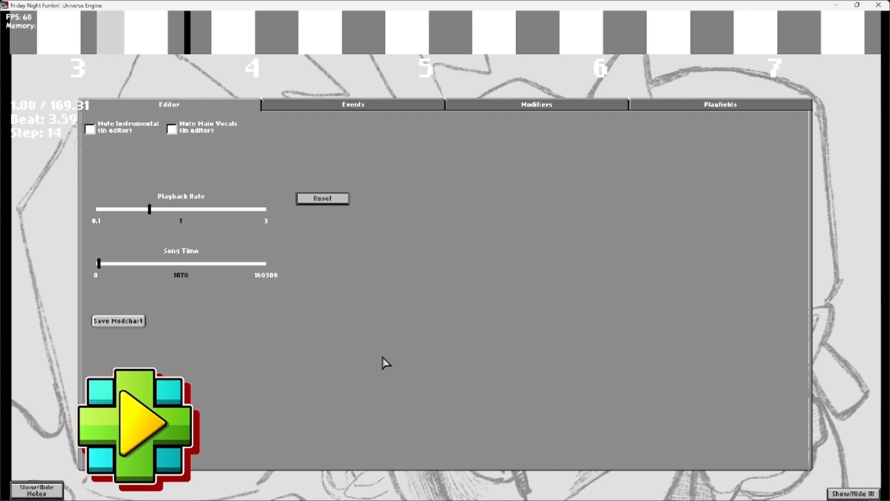
key("space")
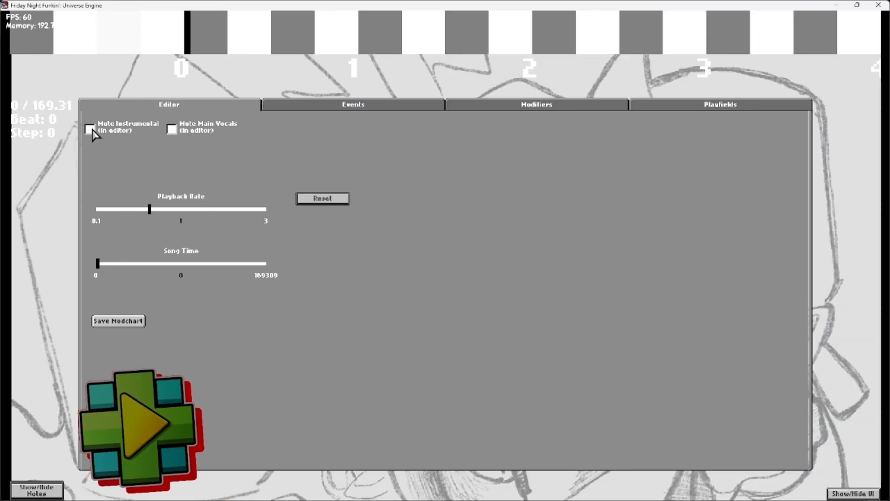
Step: Mute the instrumental in the editor, preview the song and rewind it to the start
left_click(91, 129)
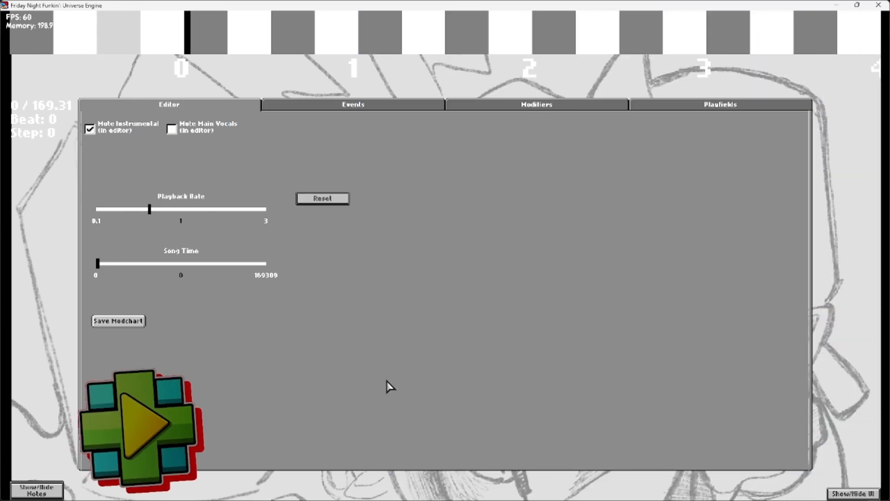
key("space")
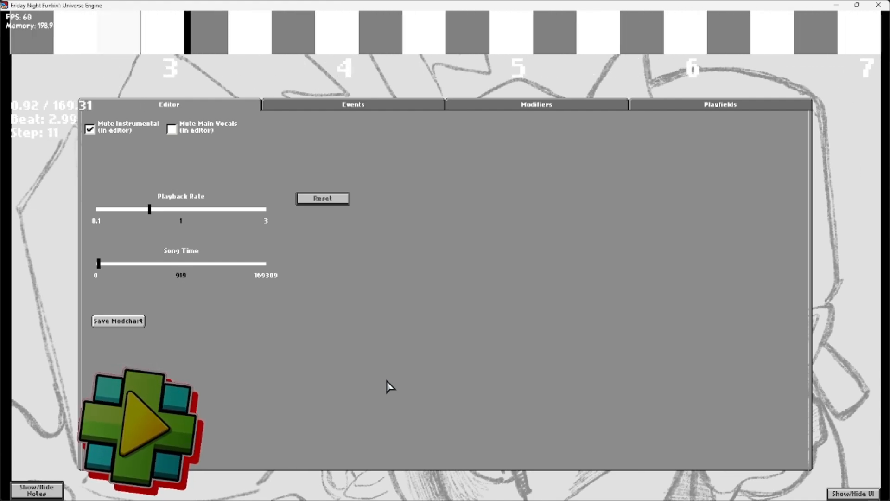
scroll(391, 387, "down", 20)
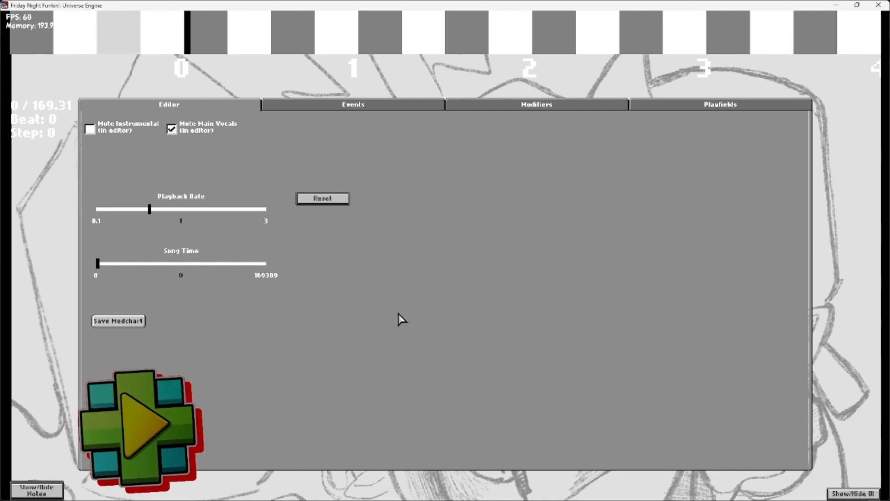
Step: Preview the song with the main vocals muted, stop playback and hide the notes
key("space")
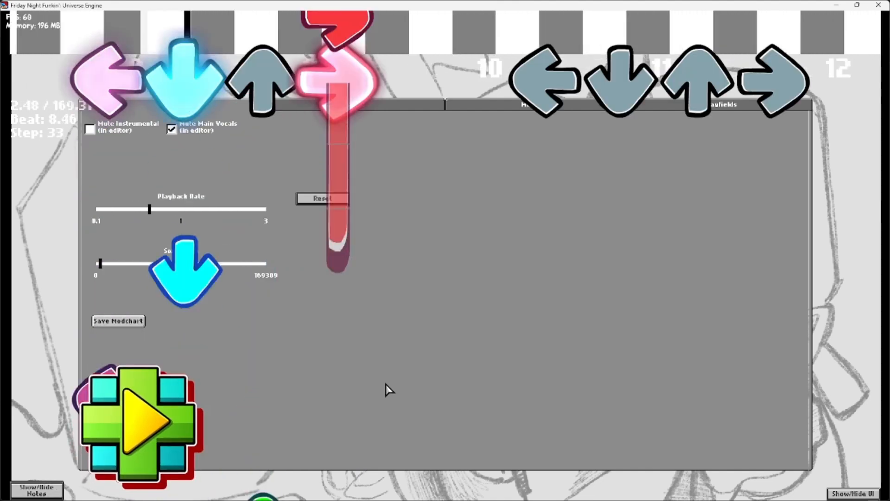
key("space")
left_click(37, 491)
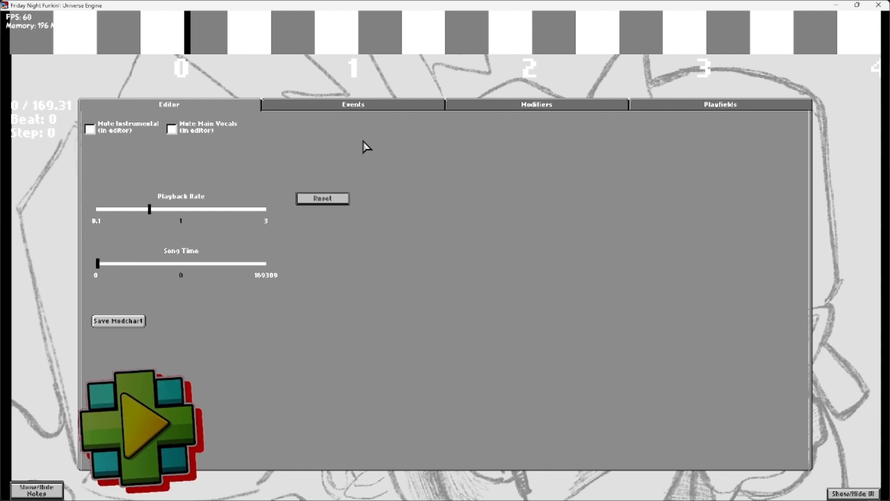
Step: Examine the Events and Modifiers settings, going back and forth between the two sections
left_click(355, 111)
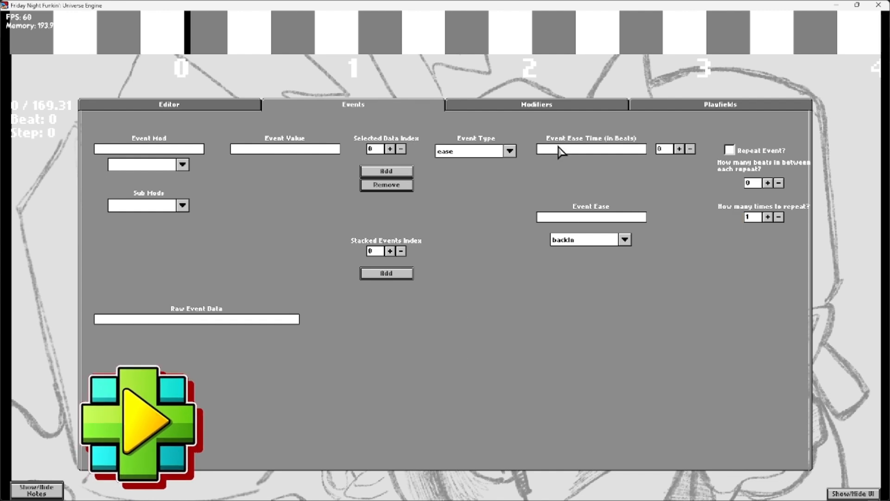
left_click(548, 115)
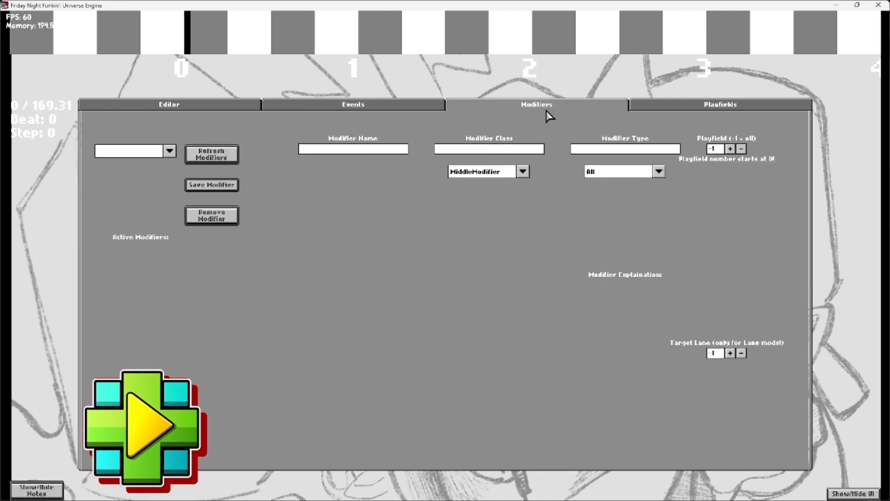
left_click(320, 114)
left_click(512, 113)
left_click(431, 113)
left_click(478, 112)
left_click(380, 108)
left_click(478, 110)
left_click(399, 108)
left_click(496, 107)
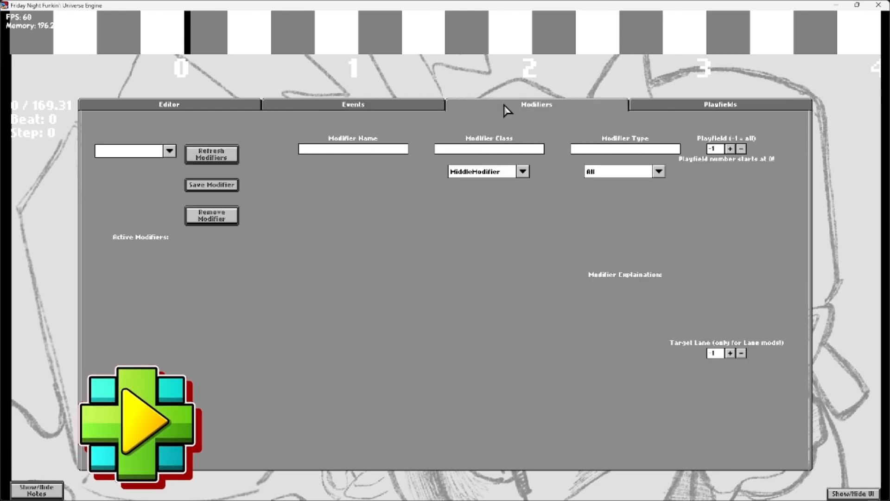
left_click(408, 108)
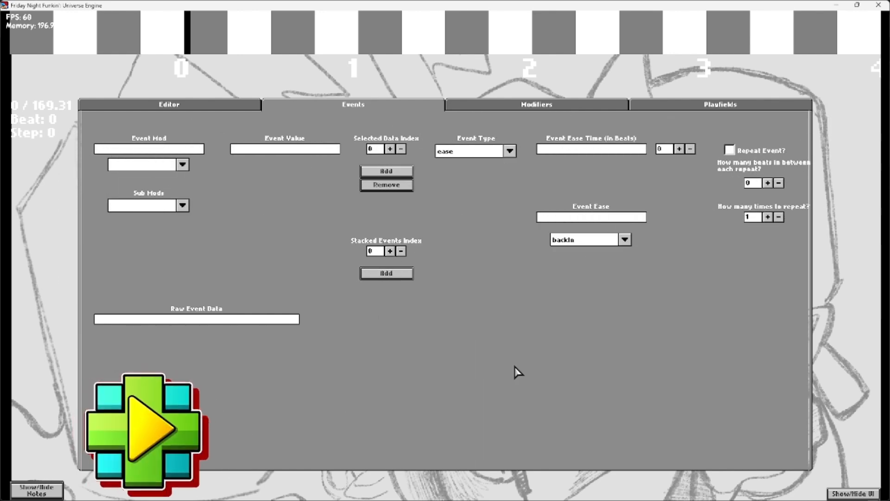
left_click(515, 111)
left_click(428, 107)
left_click(477, 110)
left_click(418, 110)
left_click(485, 110)
left_click(422, 106)
left_click(480, 107)
left_click(420, 107)
left_click(510, 107)
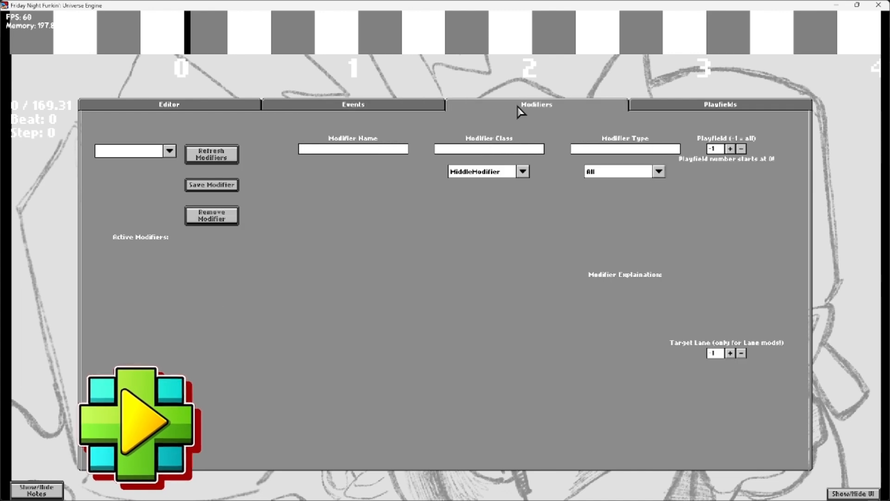
Step: Show the notes and raise the playfield count to 7
left_click(702, 109)
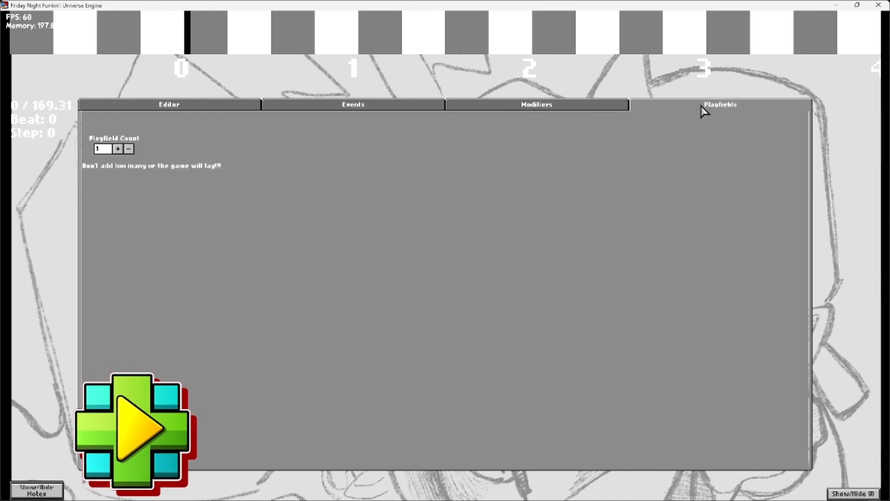
left_click(53, 485)
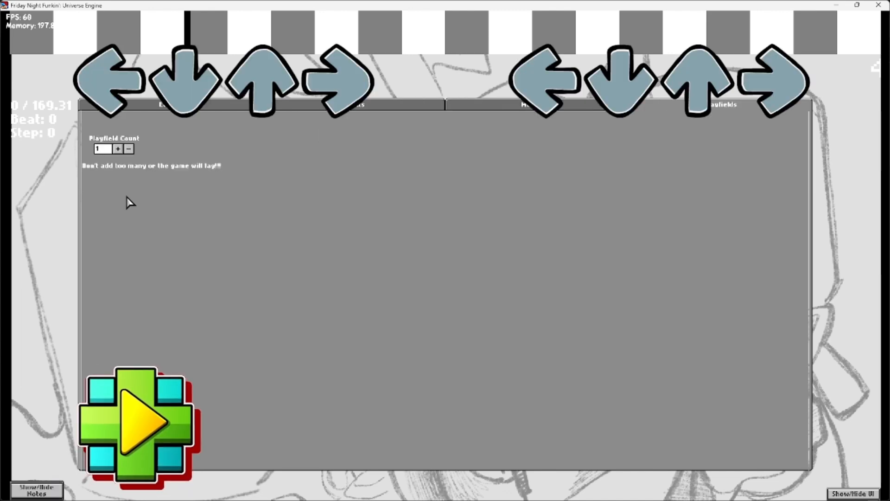
left_click(119, 154)
left_click(119, 154)
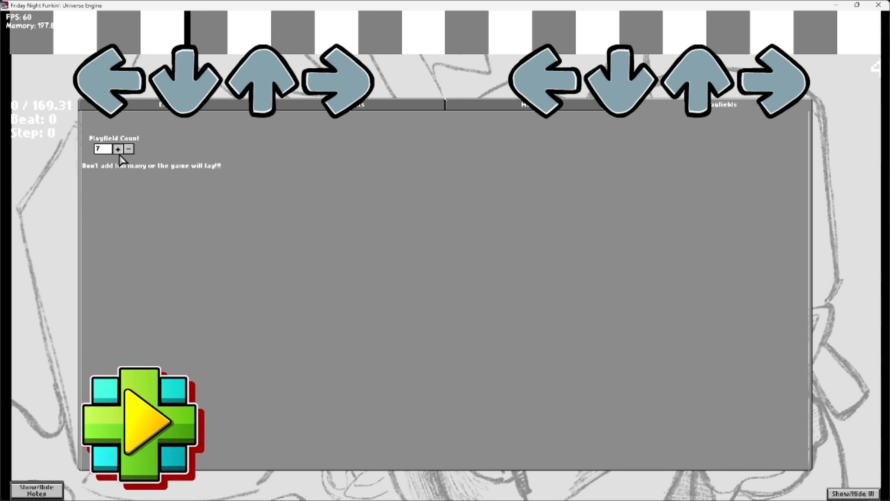
Step: Return the playfield count to 1 and hide the notes
left_click(131, 150)
left_click(131, 151)
left_click(131, 151)
left_click(131, 151)
left_click(131, 150)
left_click(131, 151)
left_click(131, 151)
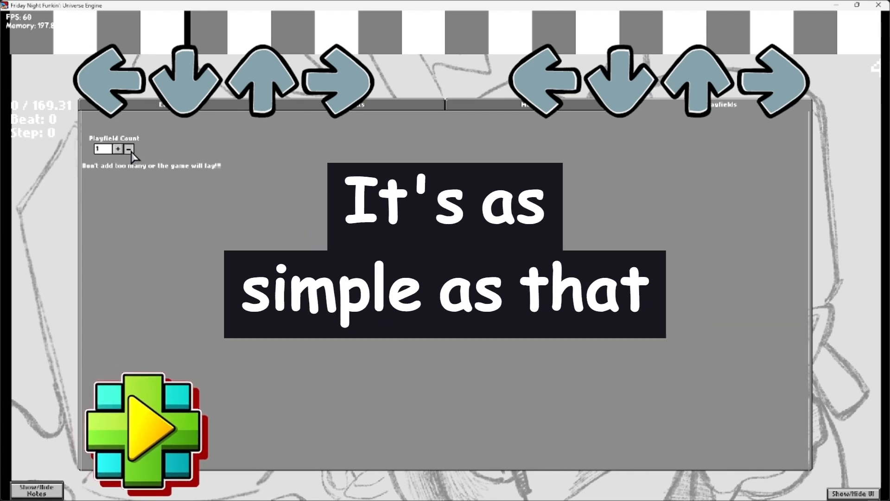
left_click(45, 485)
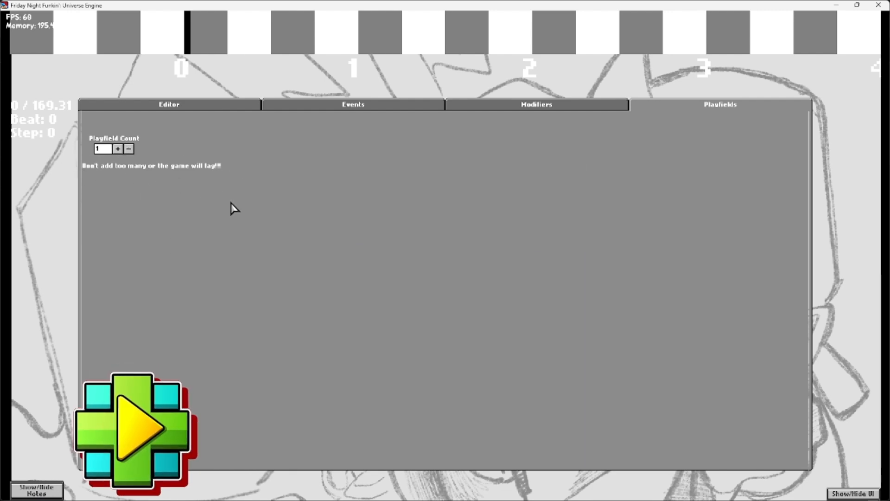
Step: Add an event at beat 0 on the timeline and return to the modifier settings
left_click(537, 107)
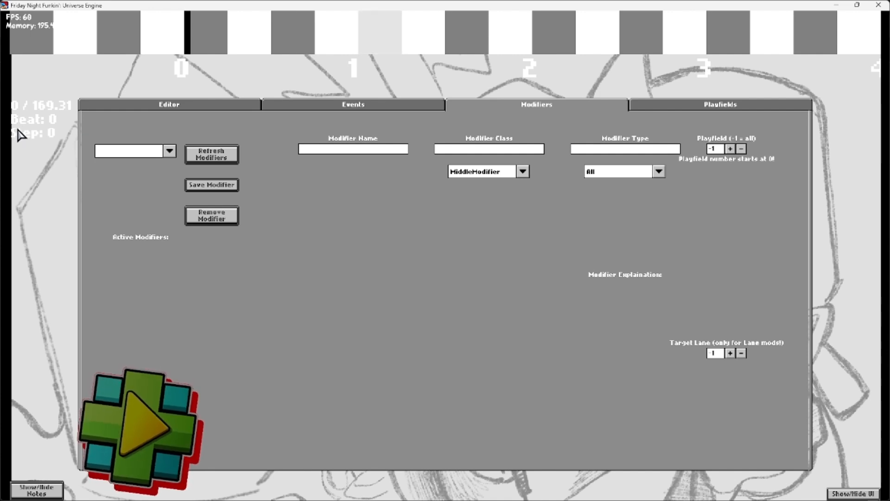
left_click(211, 35)
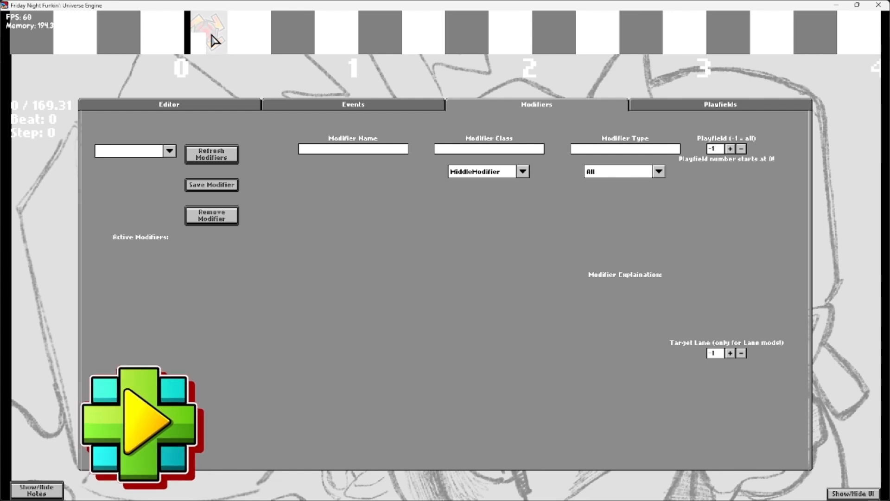
left_click(398, 109)
left_click(469, 102)
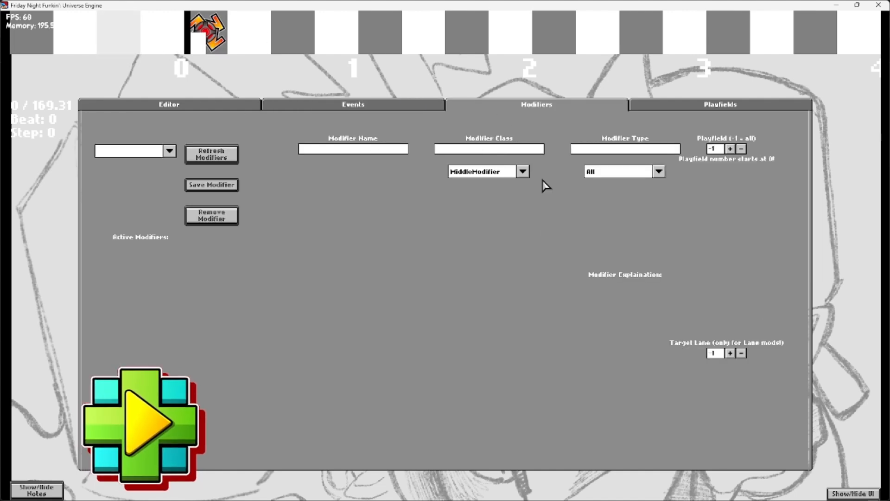
Step: Create and save a modifier named middle with the class MiddleModifier, and select it among the saved modifiers
left_click(523, 172)
left_click(487, 183)
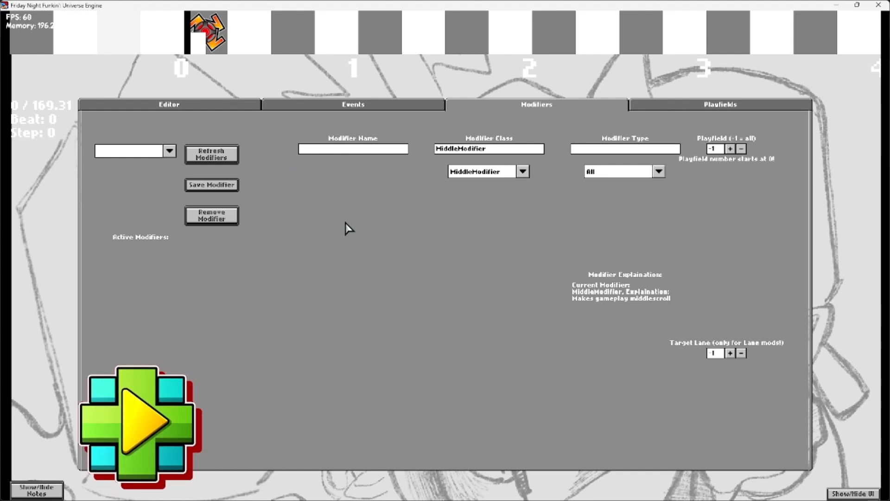
type("iddle")
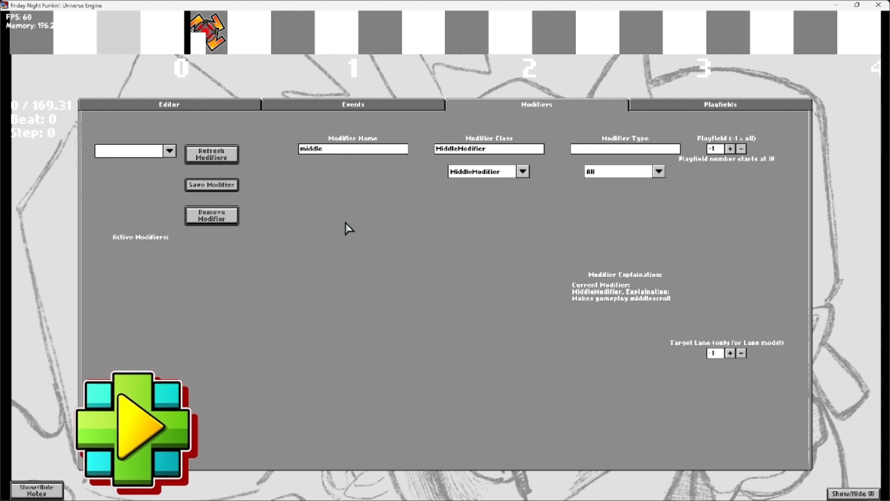
left_click(223, 188)
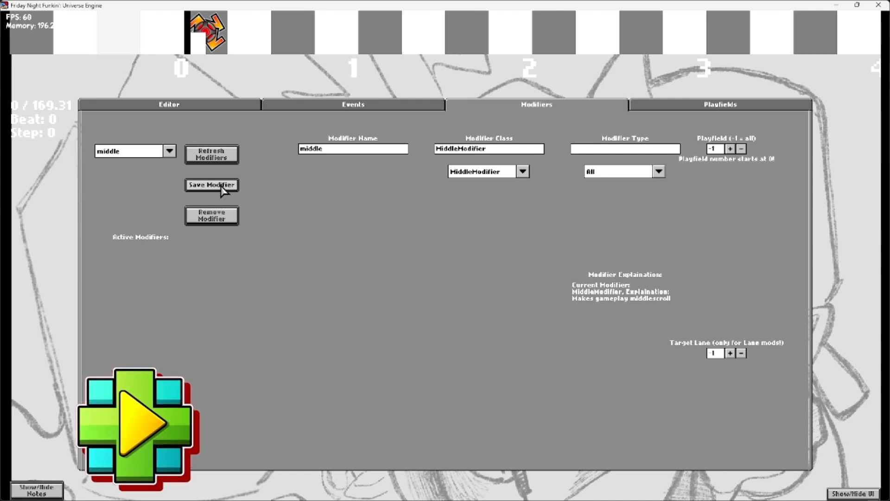
left_click(122, 152)
left_click(117, 164)
Step: Assign the middle modifier to the event at beat 0 and set its event value to 1
left_click(358, 106)
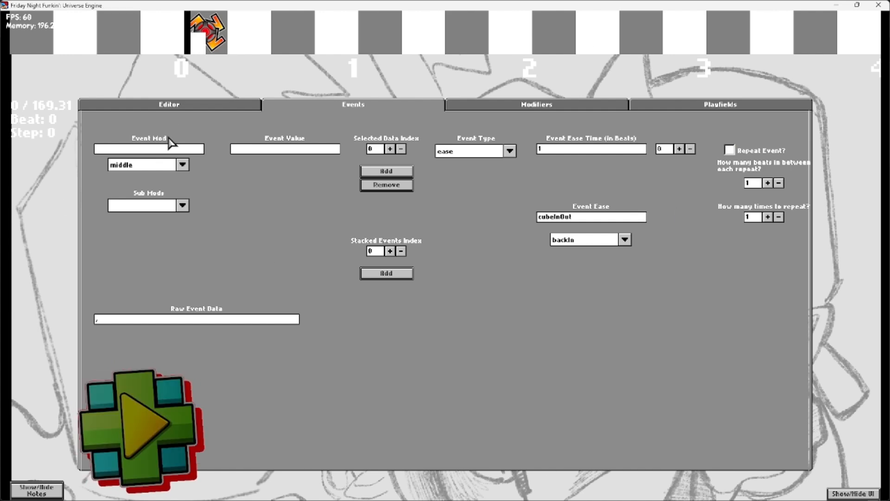
left_click(130, 166)
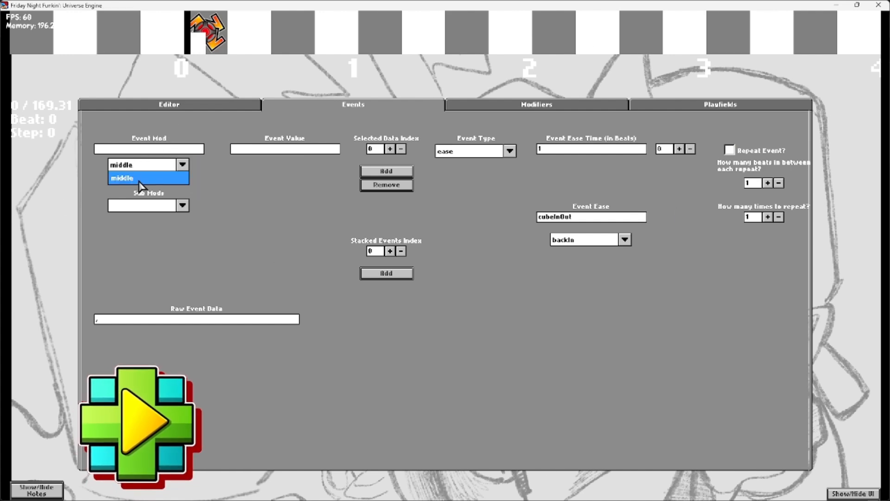
left_click(134, 178)
left_click(255, 149)
type("1")
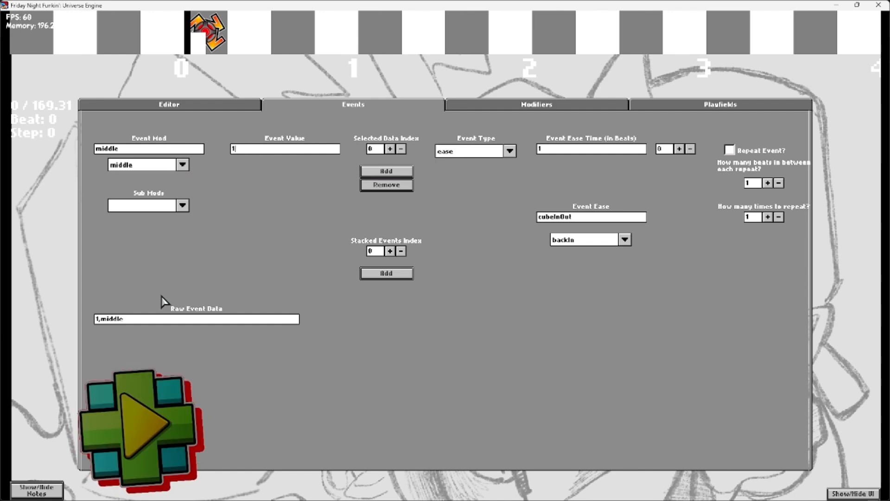
Step: Show the notes and preview the middle event from the start of the song
left_click(46, 484)
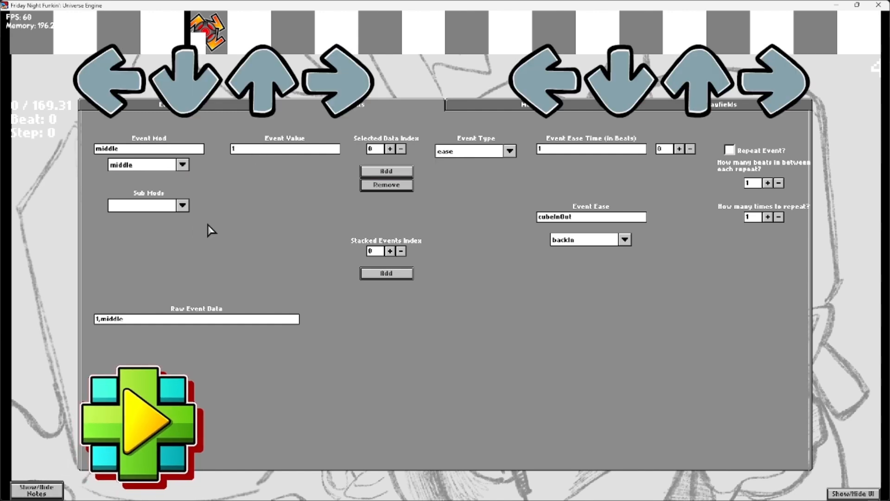
key("space")
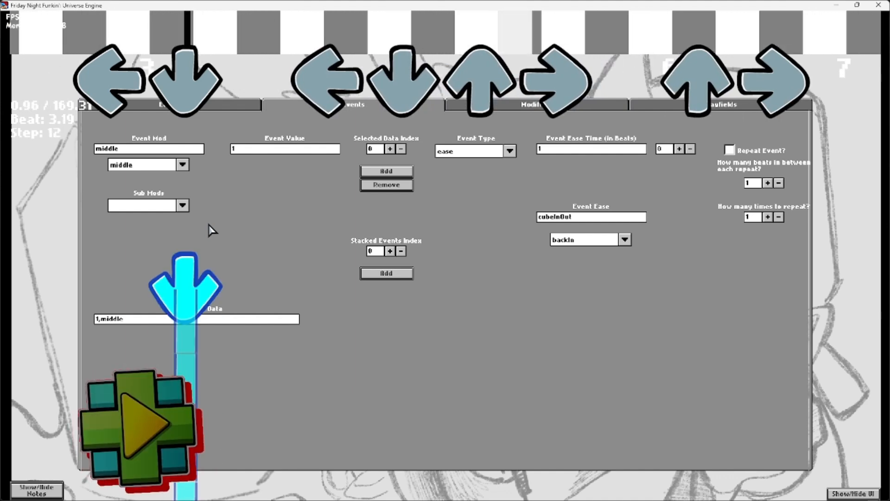
key("space")
Step: Set the event's ease time to 4 beats and preview the slower transition
left_click(588, 150)
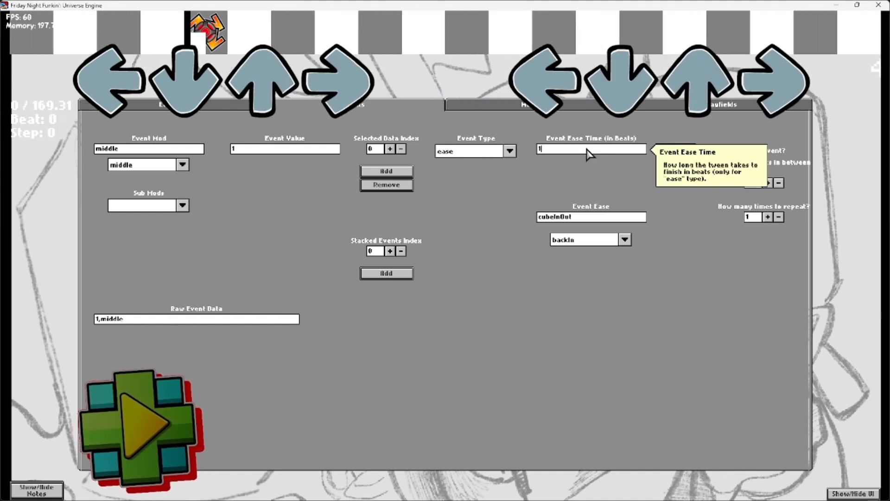
type("4")
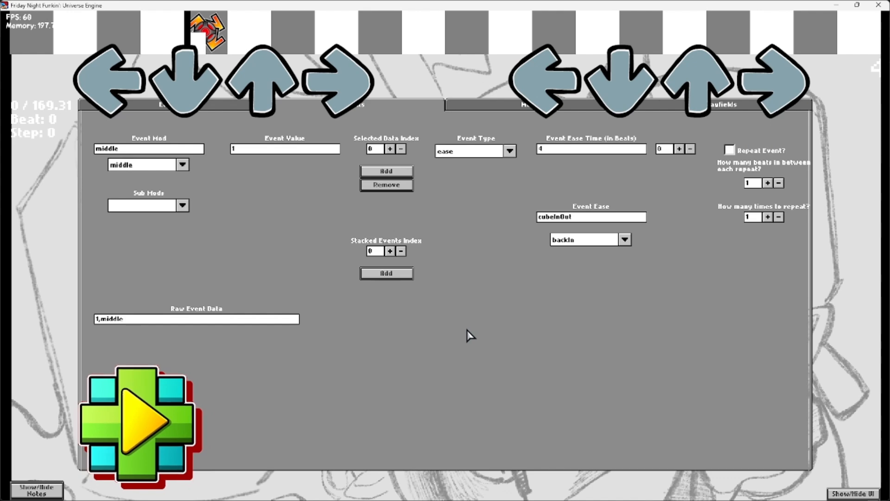
key("space")
key("space")
Step: Change the event's ease to expoIn and preview the result
left_click(596, 240)
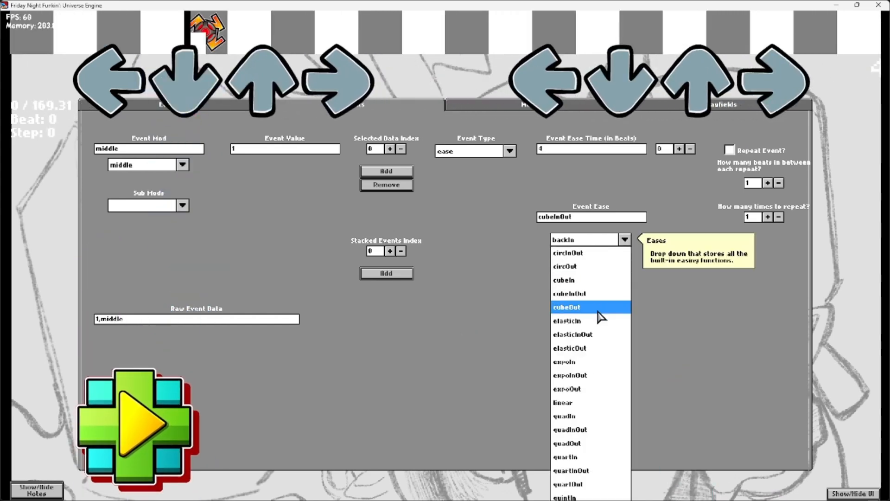
left_click(575, 361)
key("space")
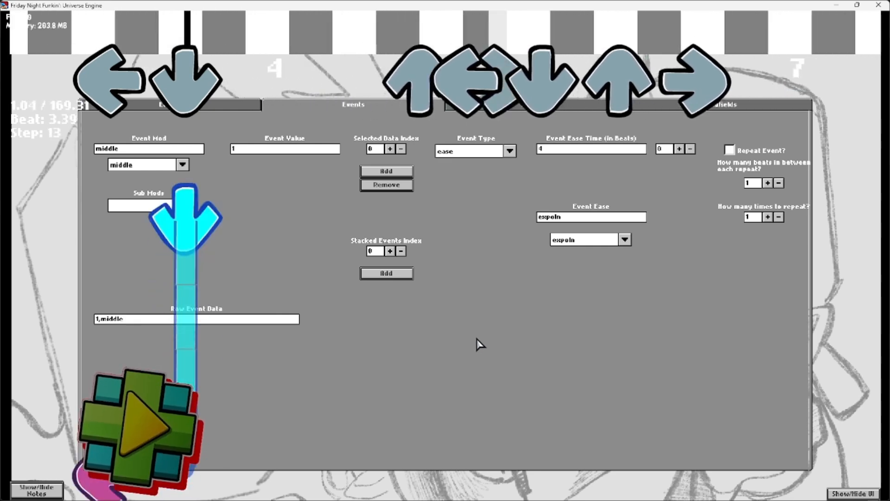
key("space")
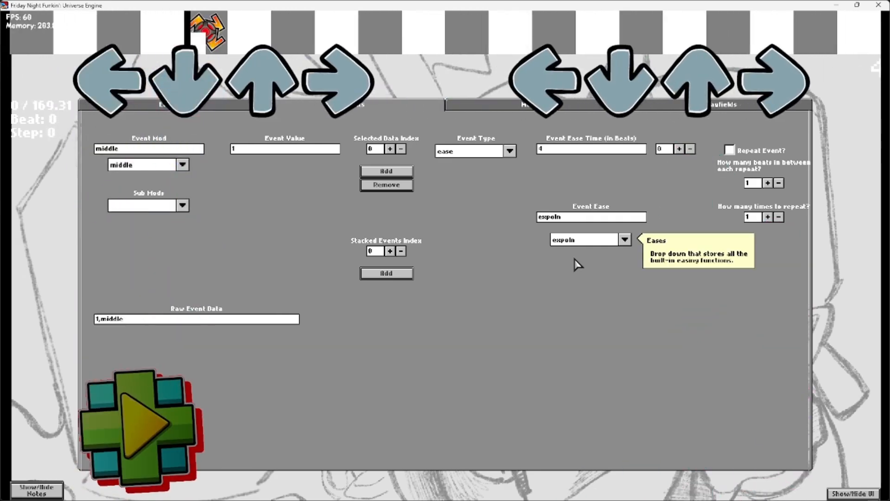
left_click(583, 240)
left_click(510, 293)
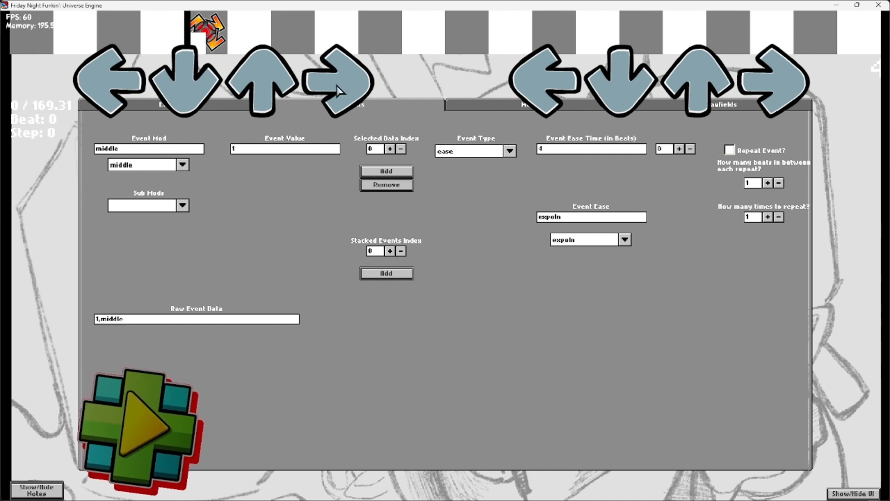
Step: Add a second middle event at beat 1.25 with an event value of 0
left_click(418, 26)
left_click(234, 149)
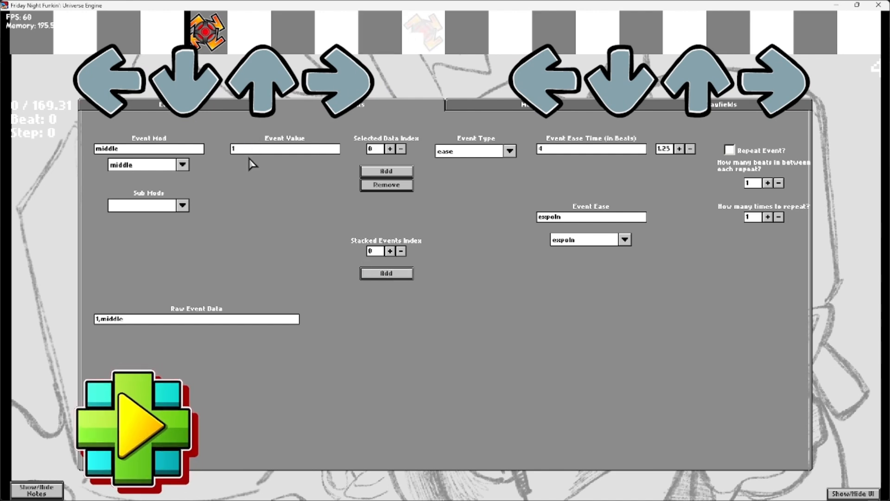
key("BackSpace")
type("0")
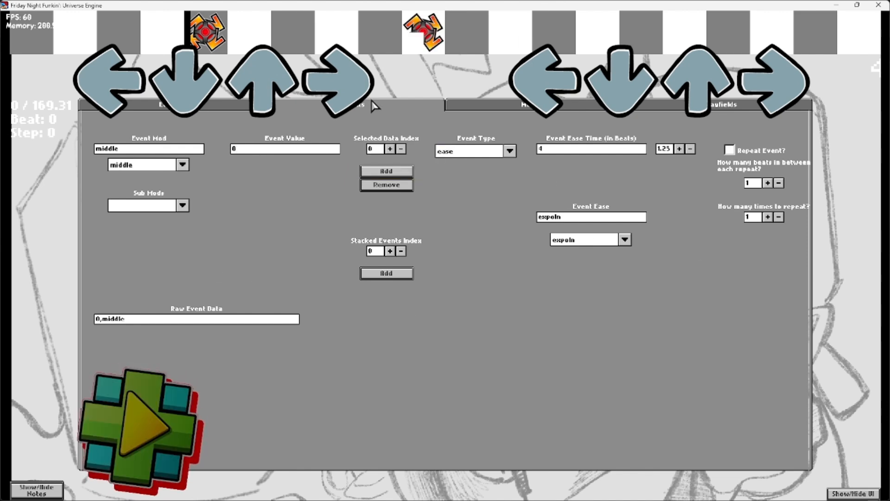
Step: Set the second event's ease to backIn and preview both events
left_click(624, 240)
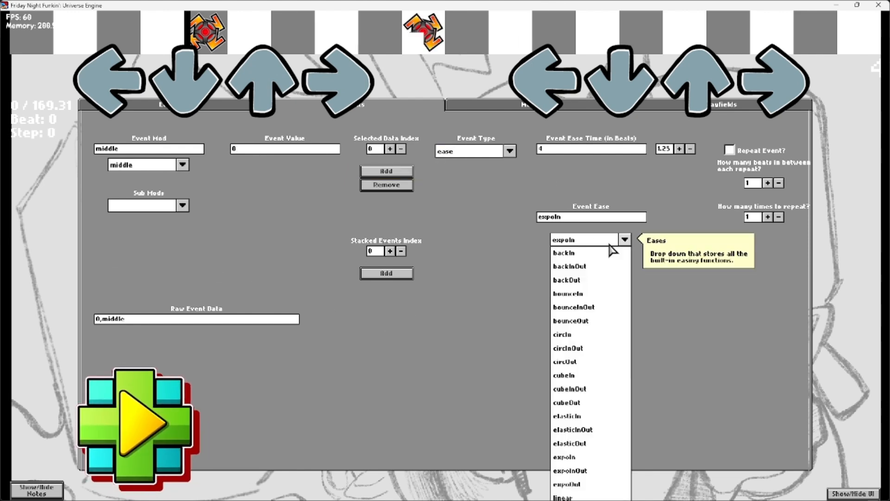
left_click(578, 257)
key("space")
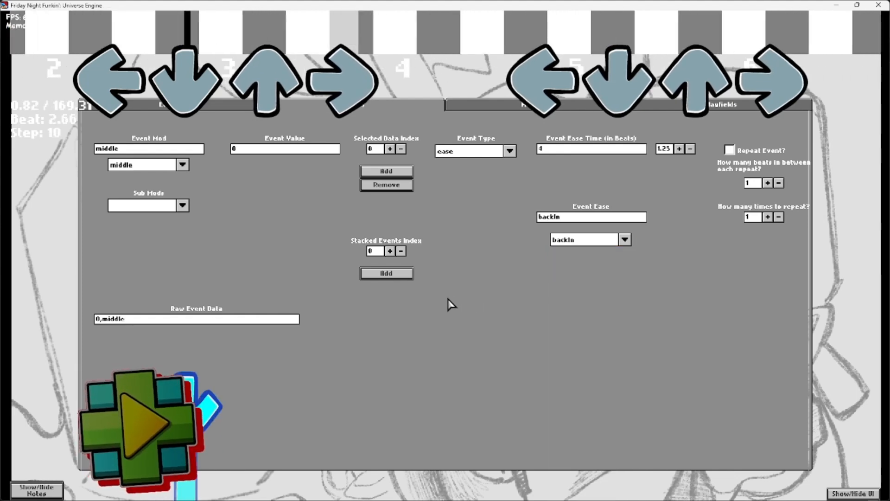
Step: Go back near the start of the song, delete the event at beat 1.25 and hide the notes
scroll(425, 301, "down", 15)
left_click(200, 38)
scroll(335, 157, "down", 4)
key("BackSpace")
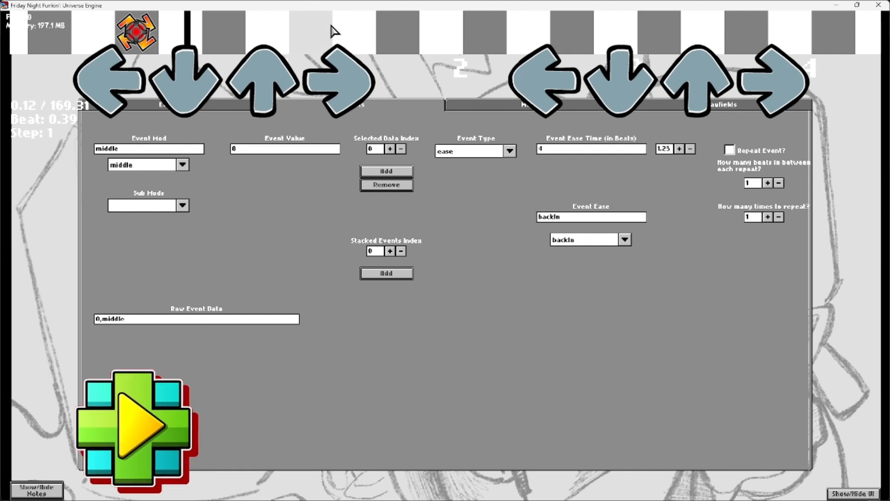
left_click(37, 492)
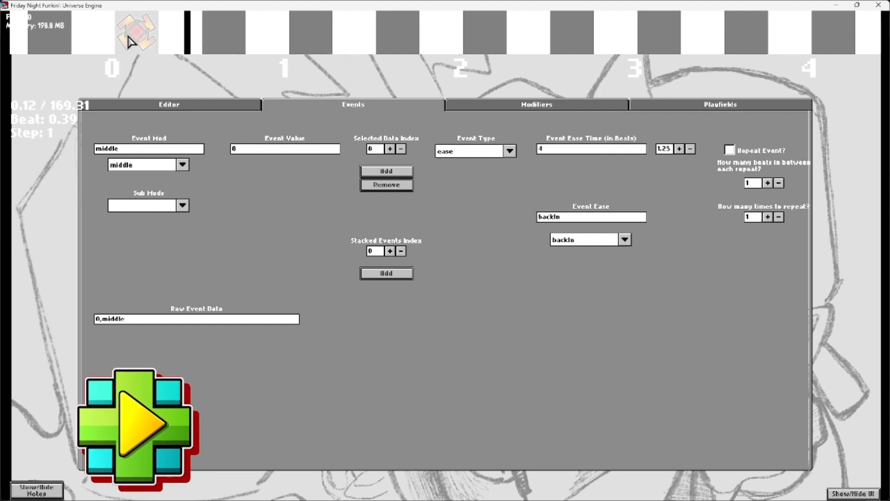
Step: Add a second middle event at beat 4 with an event value of 0 and show the notes again
scroll(416, 94, "up", 1)
scroll(417, 95, "up", 15)
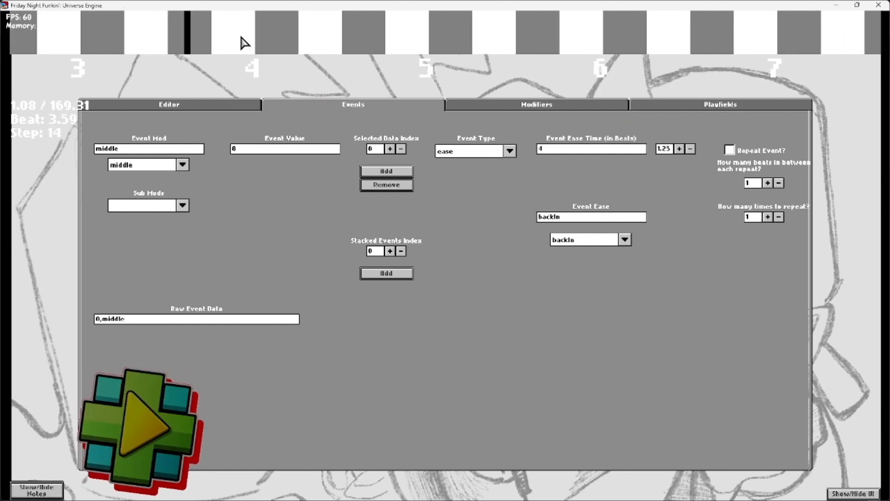
left_click(41, 488)
key("space")
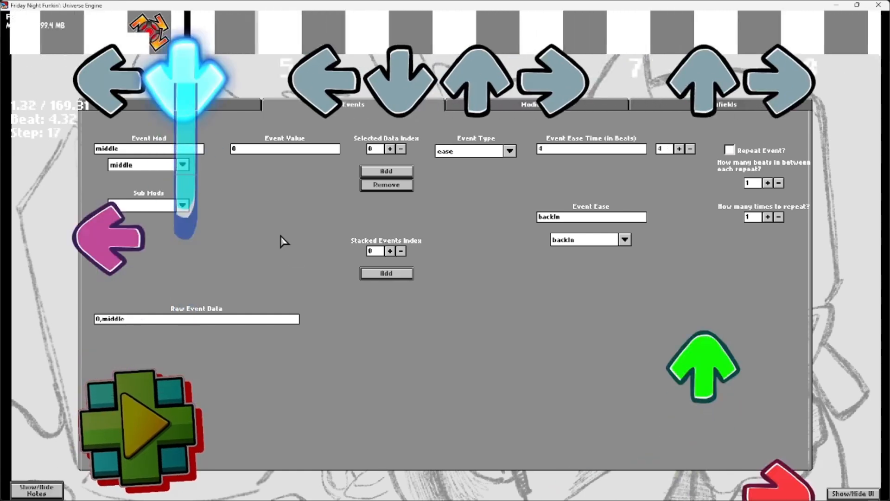
Step: Preview both middle events by moving back and forth through the song and playing it from near the start
scroll(271, 242, "down", 20)
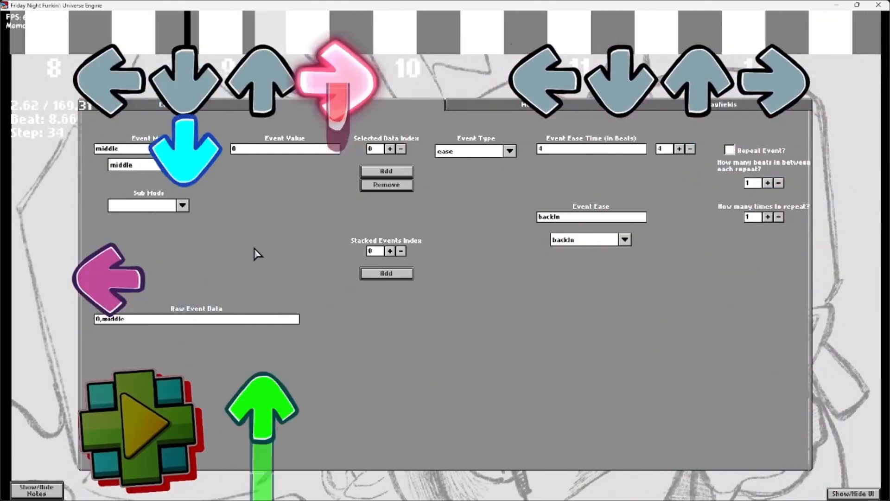
scroll(257, 254, "up", 20)
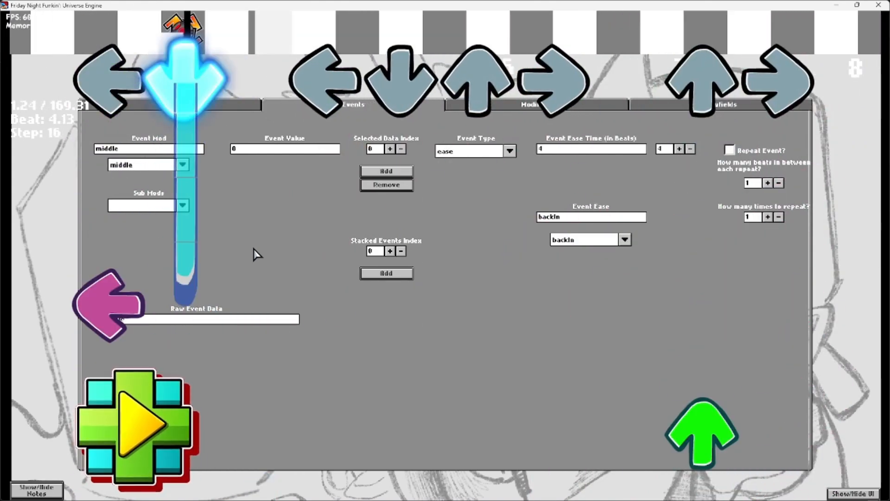
scroll(278, 235, "up", 10)
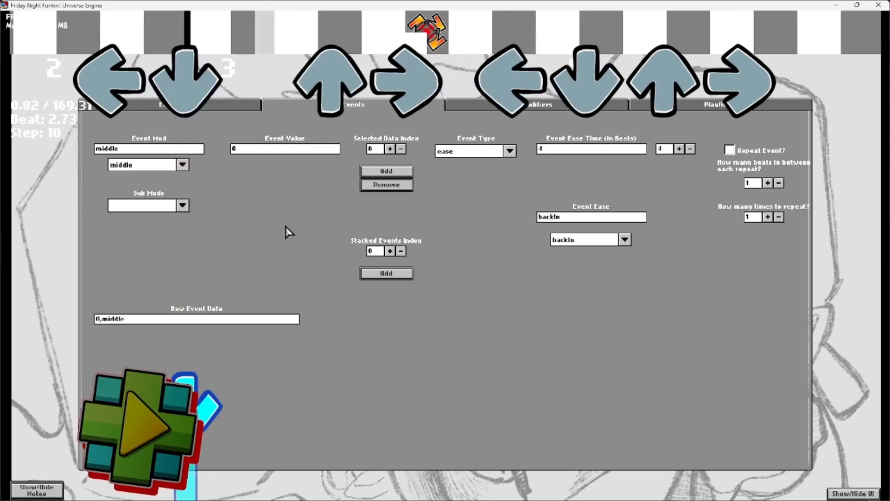
scroll(288, 232, "up", 10)
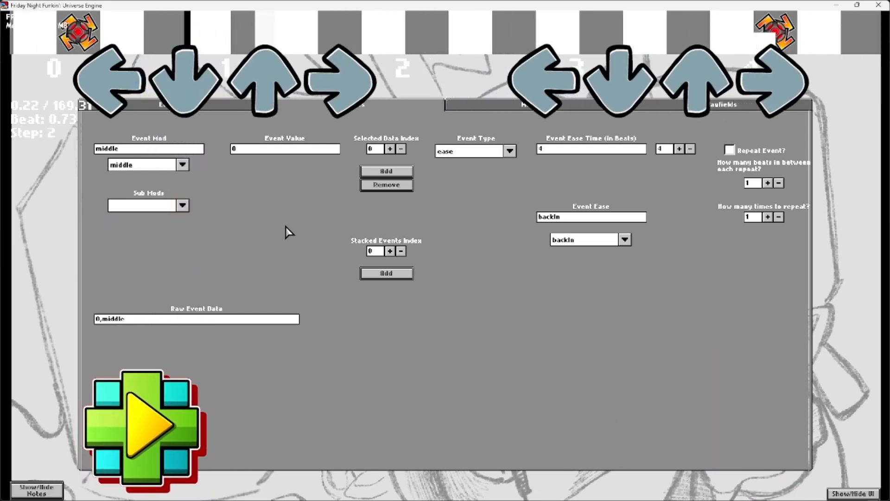
key("space")
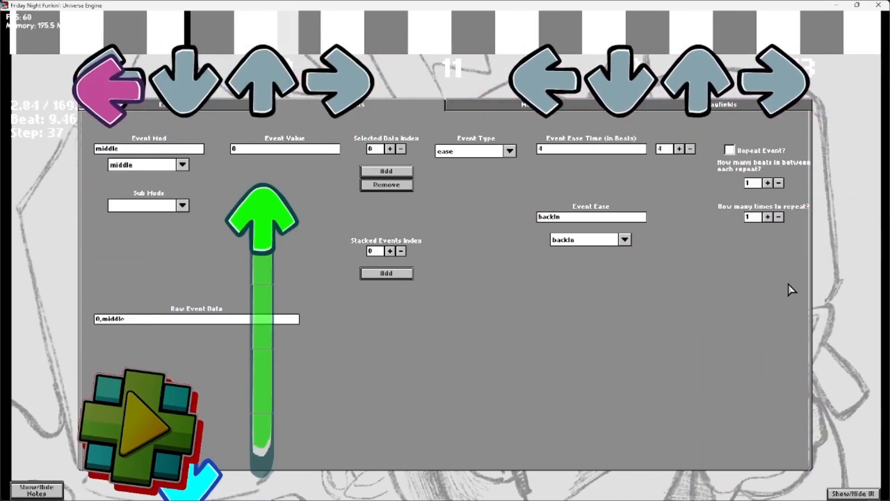
Step: Create a modifier named renote using the ReverseNotesModifier class
left_click(504, 107)
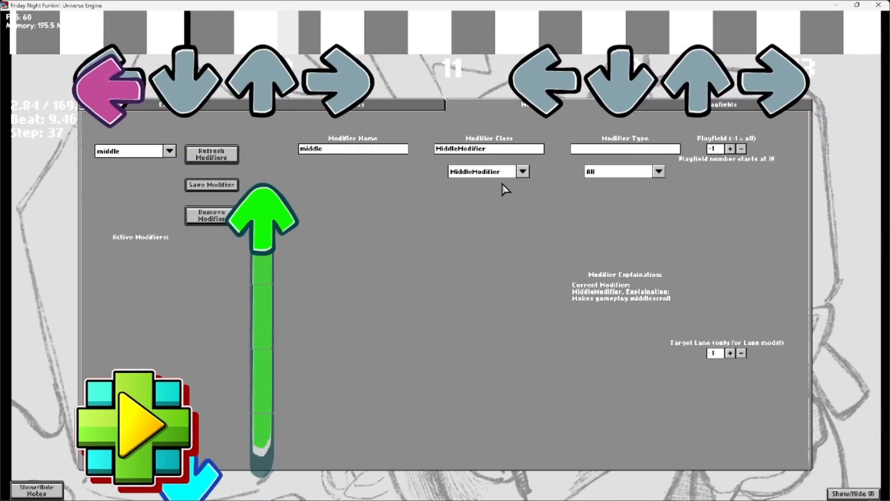
left_click(523, 171)
left_click(518, 200)
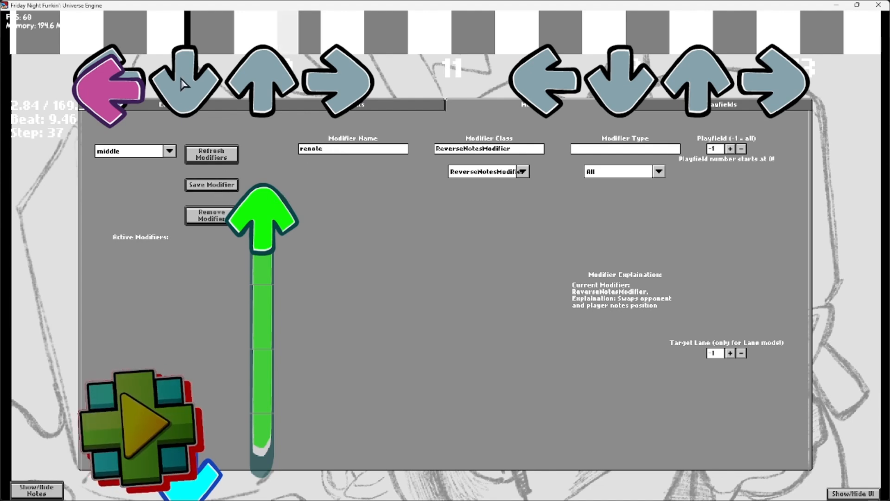
Step: Add a renote event at beat 9.5 with value 1 and ease time 1, repeating 4 times every 2 beats
left_click(389, 106)
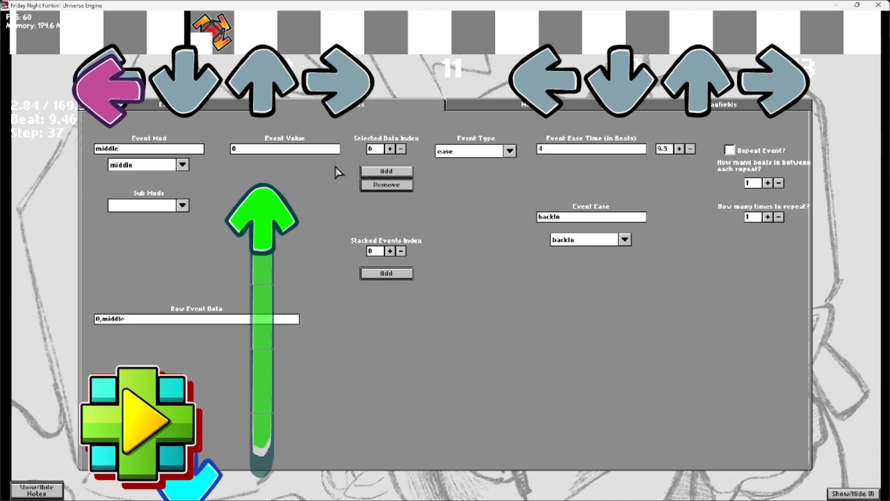
left_click(183, 164)
left_click(139, 190)
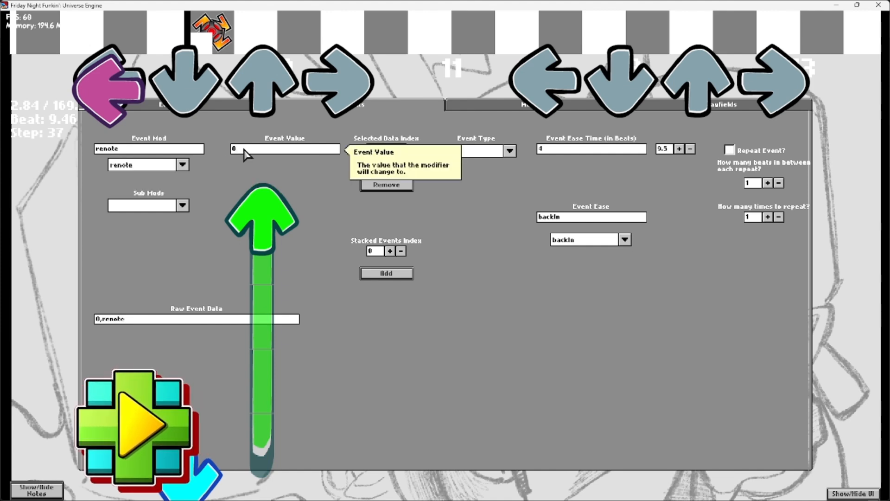
left_click(578, 149)
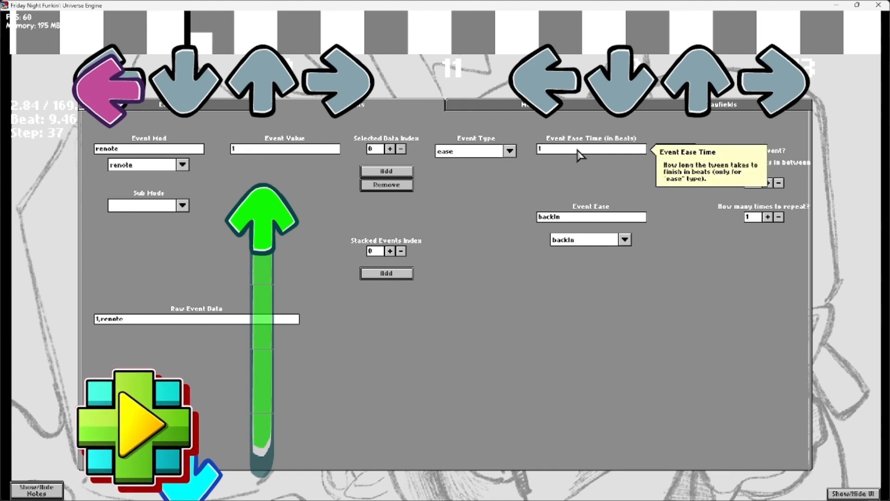
type("1")
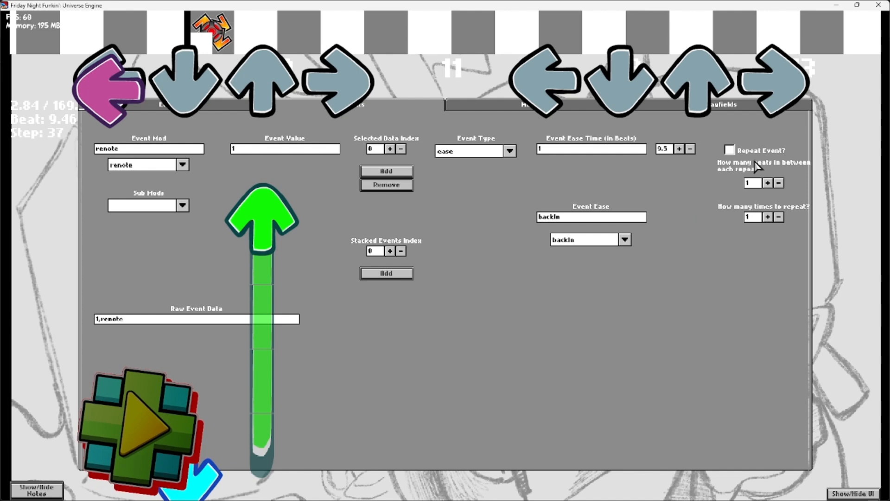
left_click(730, 149)
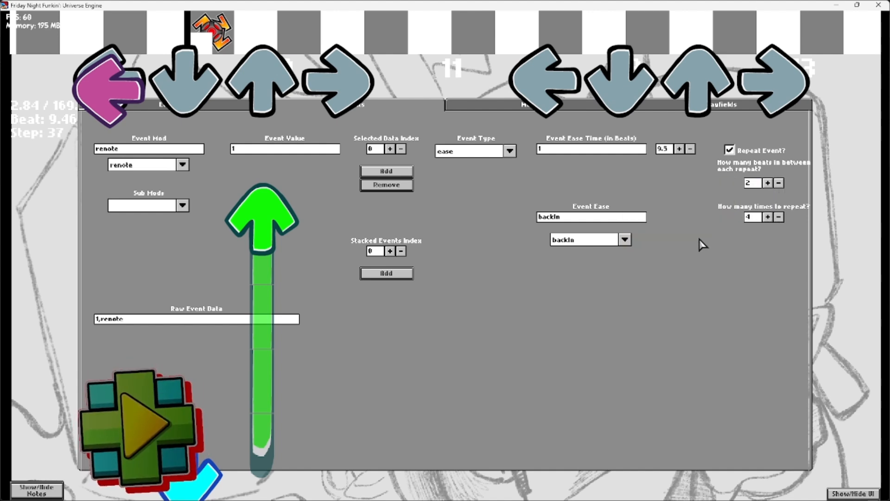
Step: Add a repeating renote event at beat 11 with an event value of 0 and preview both events
left_click(469, 40)
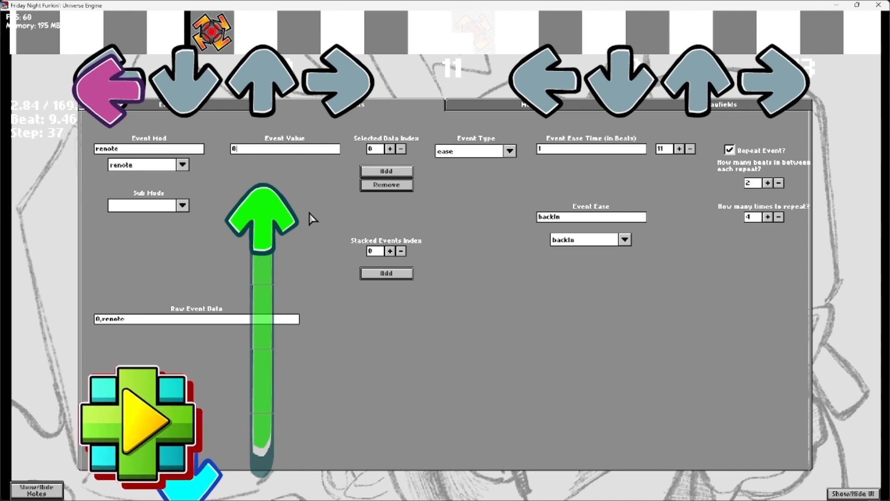
key("space")
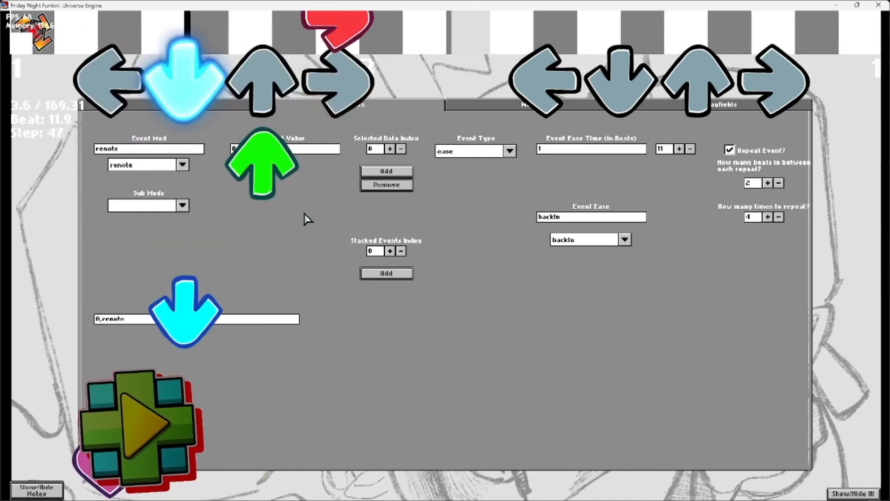
scroll(306, 220, "down", 20)
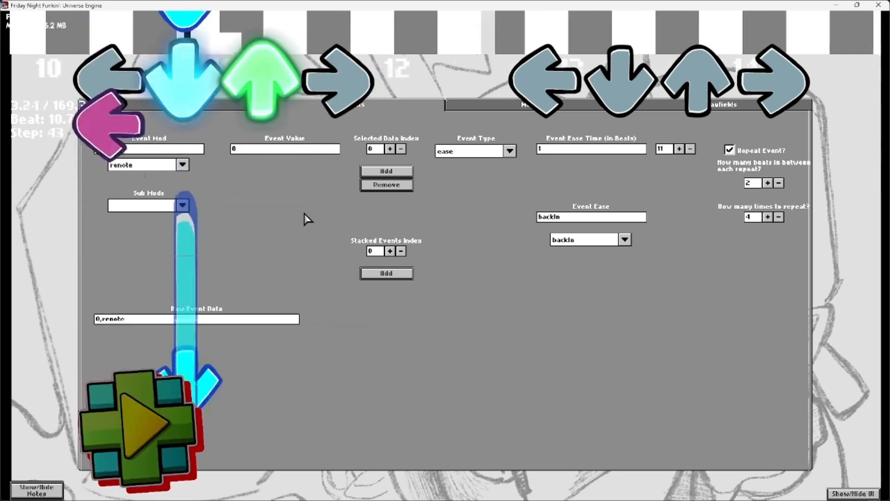
scroll(275, 210, "up", 6)
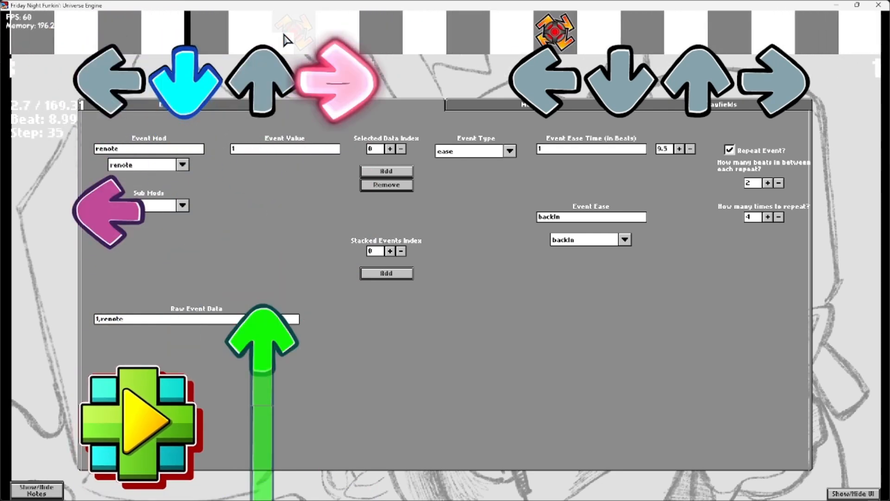
key("space")
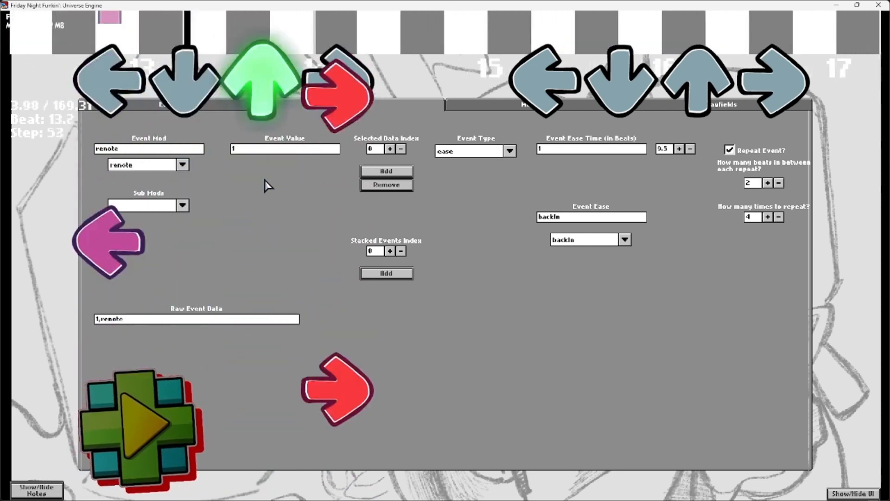
scroll(267, 199, "up", 20)
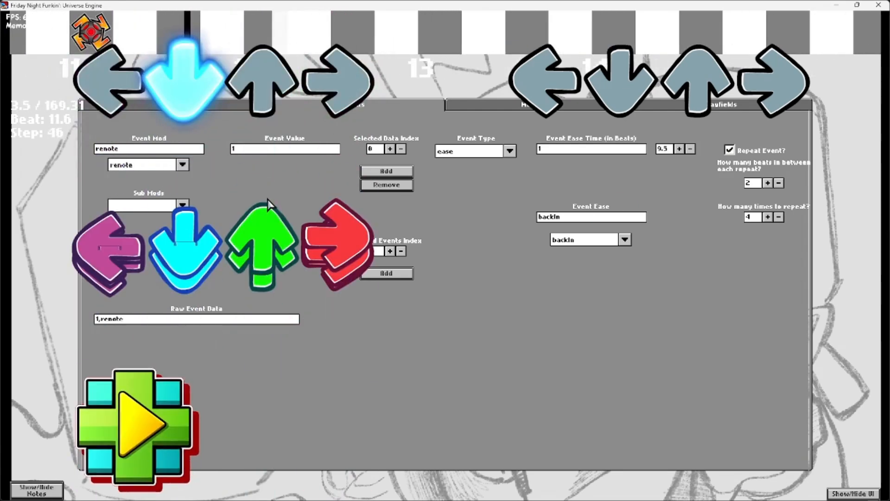
Step: Turn off repeating for the renote event at beat 11 and preview the result
left_click(395, 40)
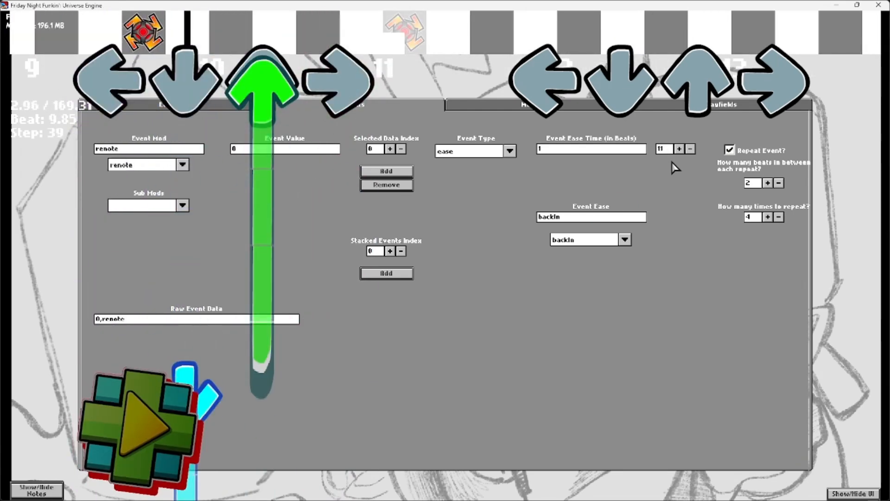
left_click(741, 150)
key("space")
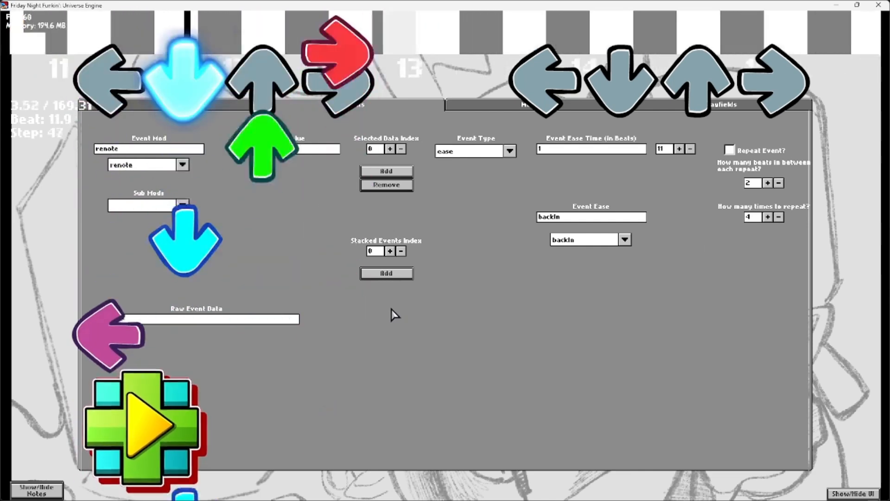
scroll(391, 310, "down", 13)
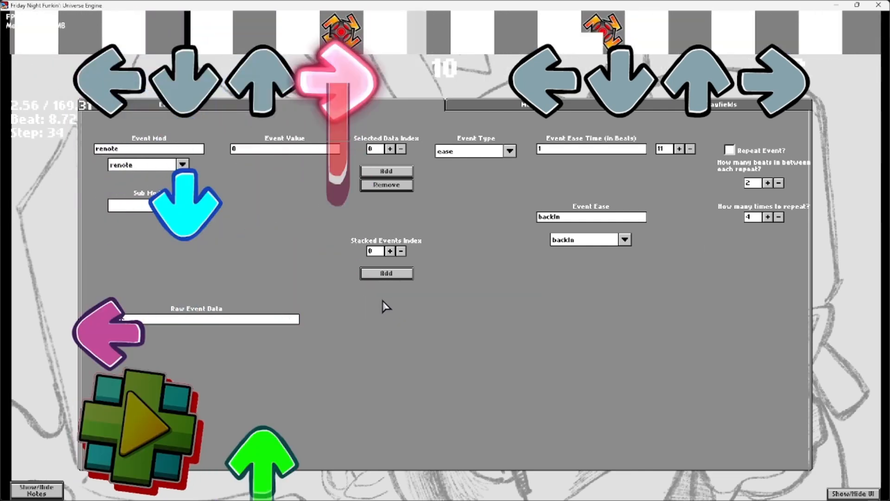
scroll(387, 307, "up", 7)
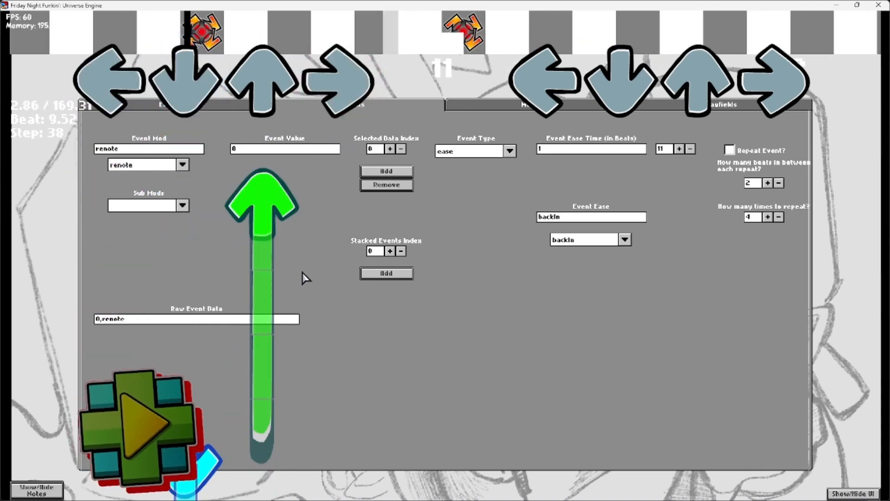
Step: Move the repeating renote event with value 1 to beat 10 and preview it
scroll(306, 273, "down", 7)
left_click(448, 24)
left_click(448, 31)
scroll(263, 232, "up", 8)
scroll(263, 232, "down", 9)
scroll(265, 232, "up", 5)
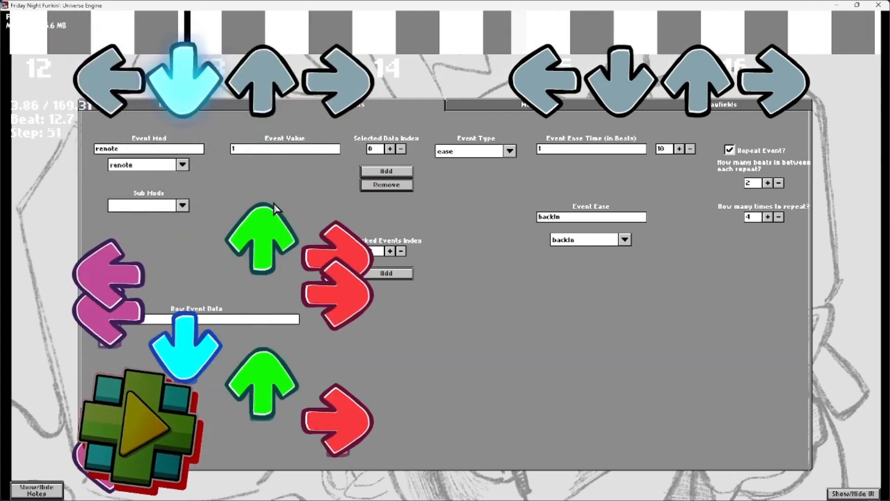
scroll(274, 208, "up", 6)
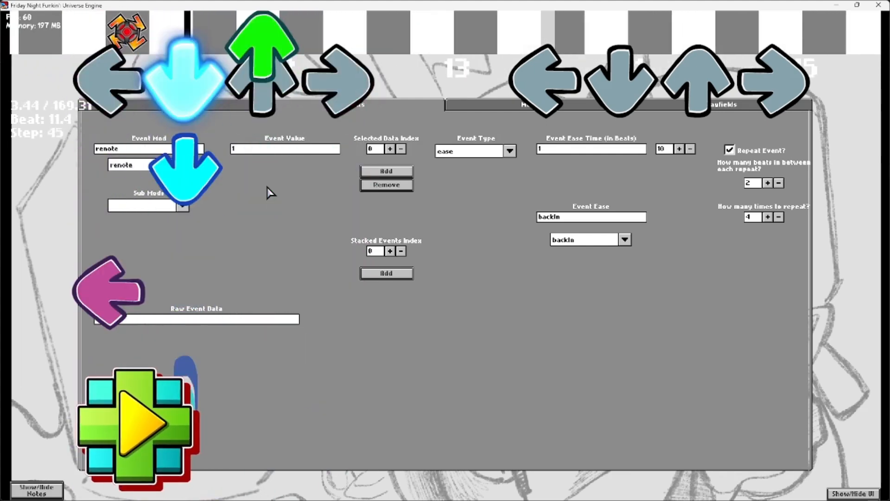
Step: Enable repeating for the renote event at beat 11 and play the song to preview the repeats
left_click(273, 48)
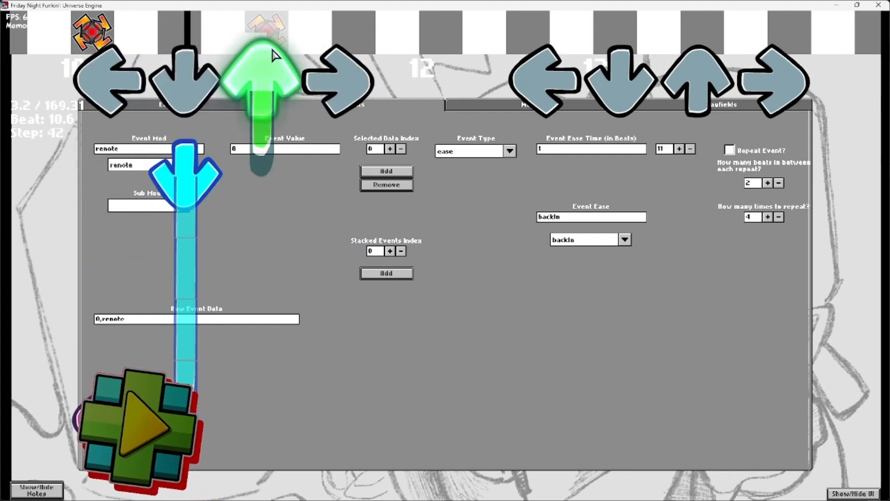
left_click(730, 150)
key("space")
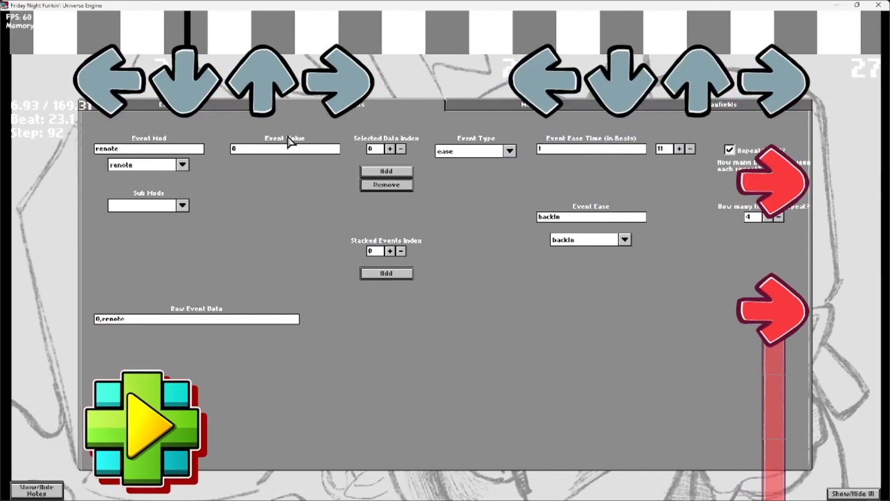
Step: Look over the available modifier classes and check the sub mods offered for the renote event
left_click(480, 108)
left_click(488, 171)
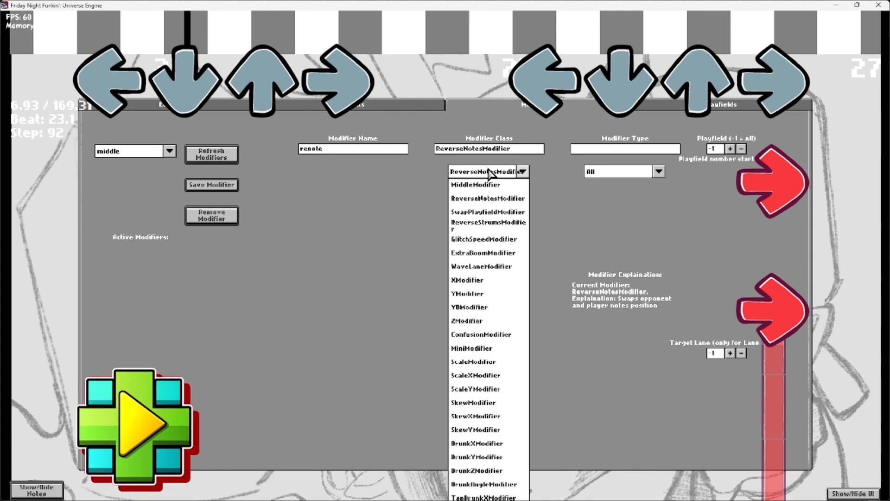
left_click(384, 108)
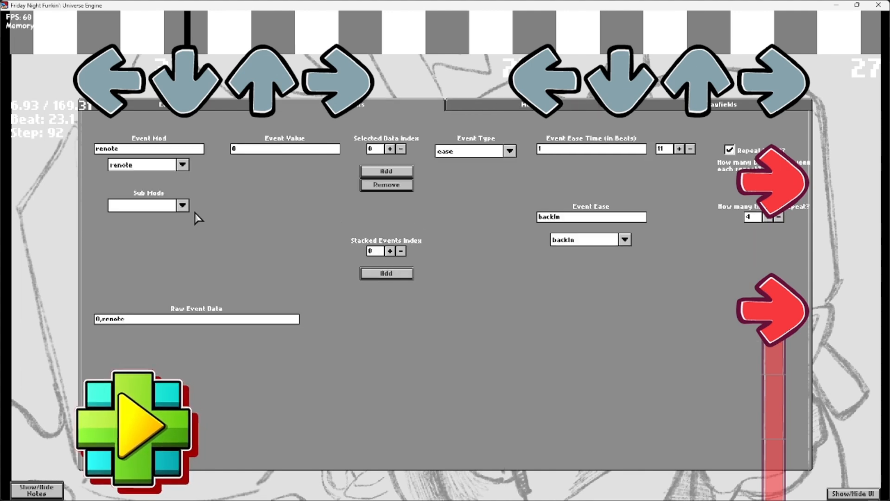
left_click(182, 205)
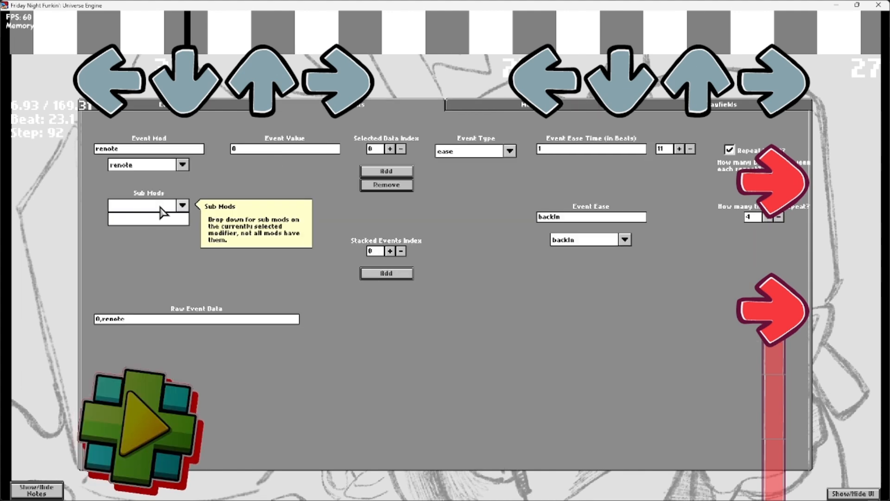
Step: Create a modifier named wave using the WaveXModifier class
left_click(466, 106)
left_click(505, 173)
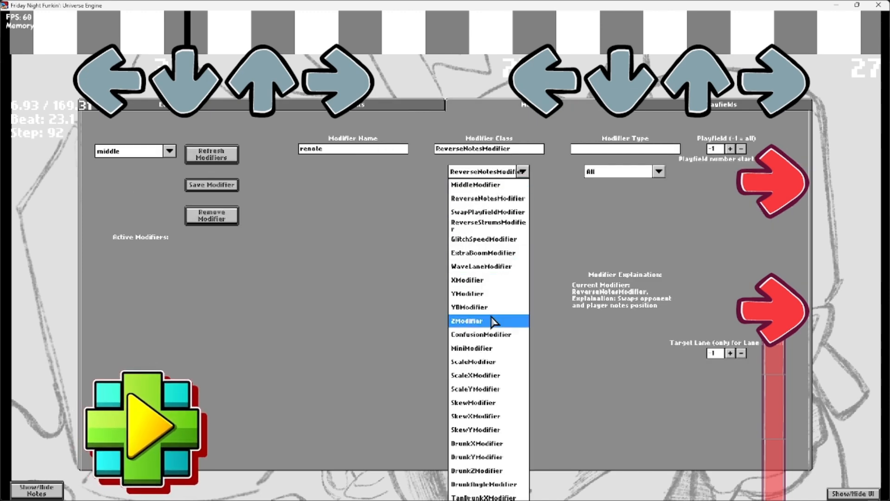
scroll(492, 417, "down", 2)
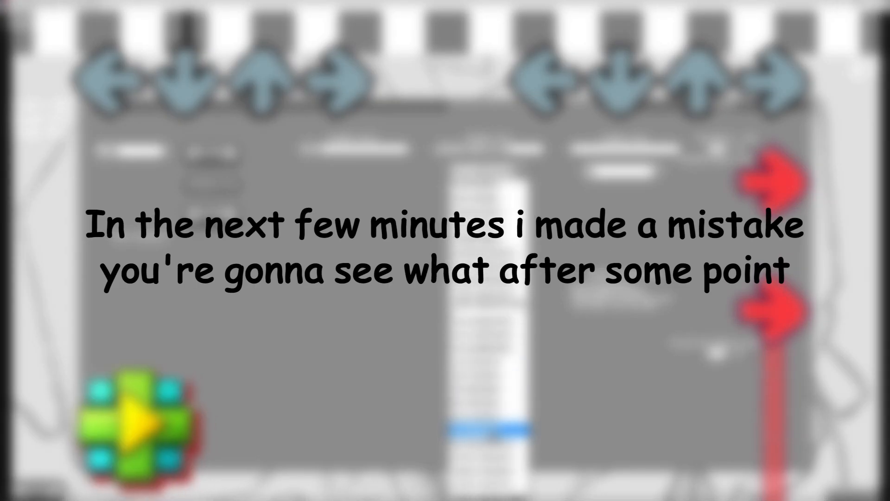
left_click(503, 413)
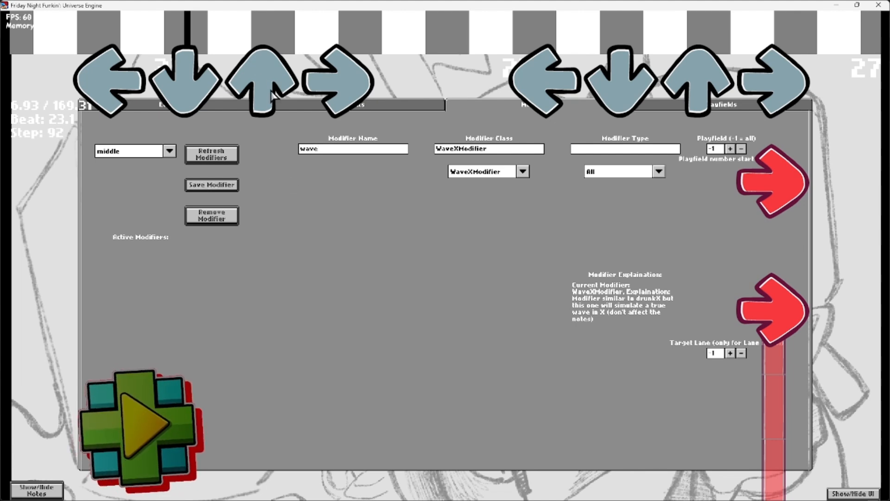
Step: Assign the wave modifier to the event at beat 23 and set its value to 1
left_click(399, 106)
left_click(149, 165)
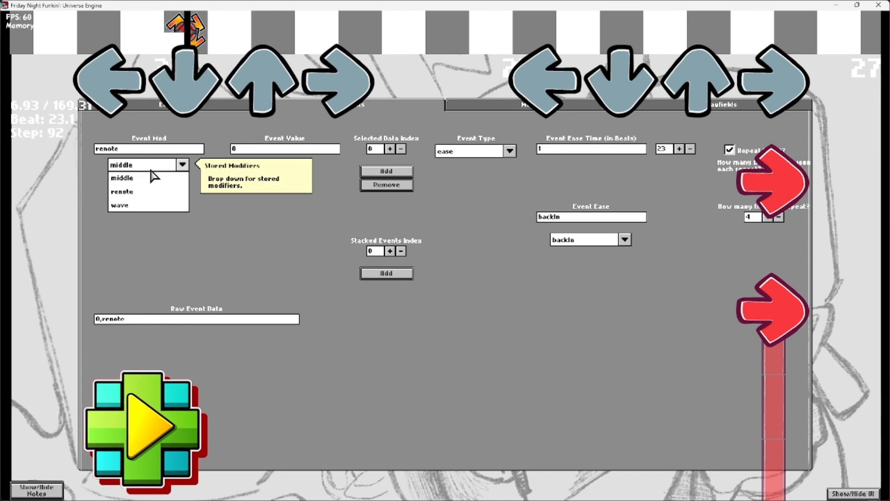
left_click(172, 205)
left_click(251, 149)
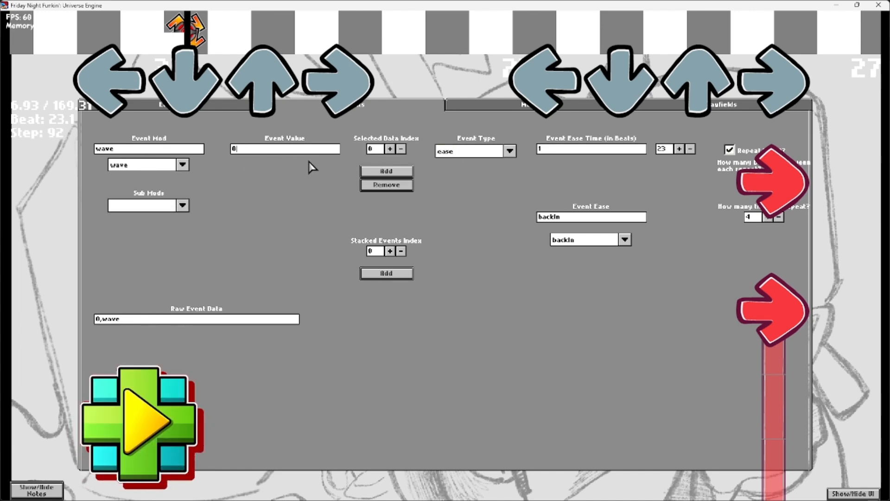
type("1")
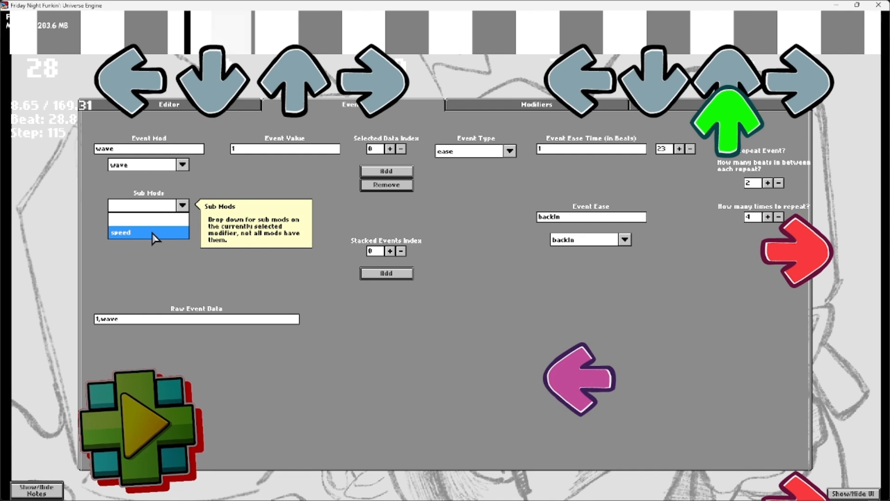
Step: Check the active modifier values, the stored modifier settings and the sub mods offered for the wave event
left_click(478, 106)
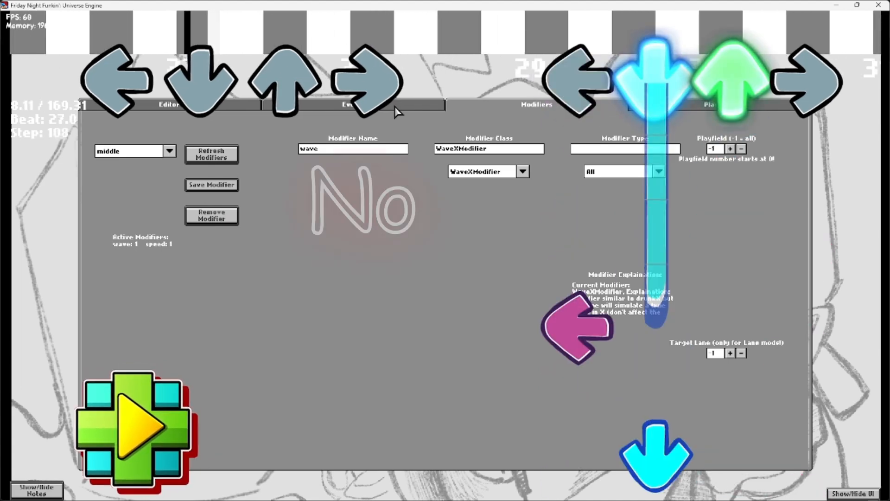
left_click(396, 107)
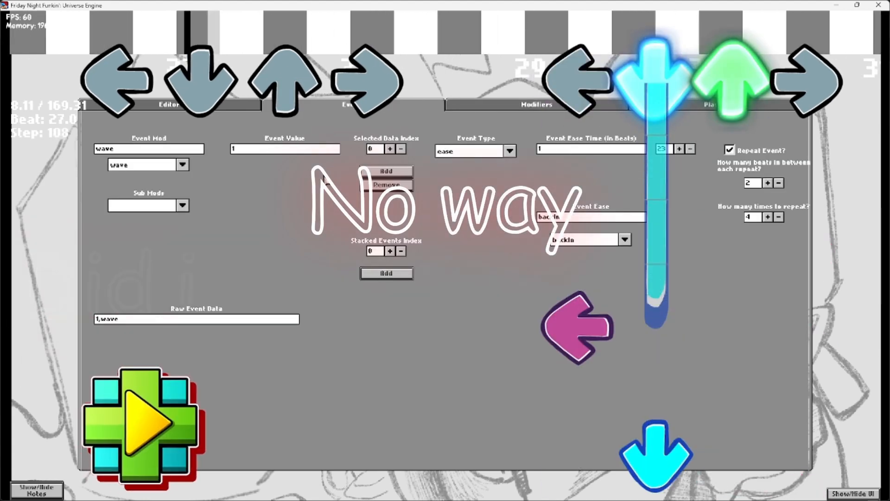
left_click(495, 107)
left_click(139, 152)
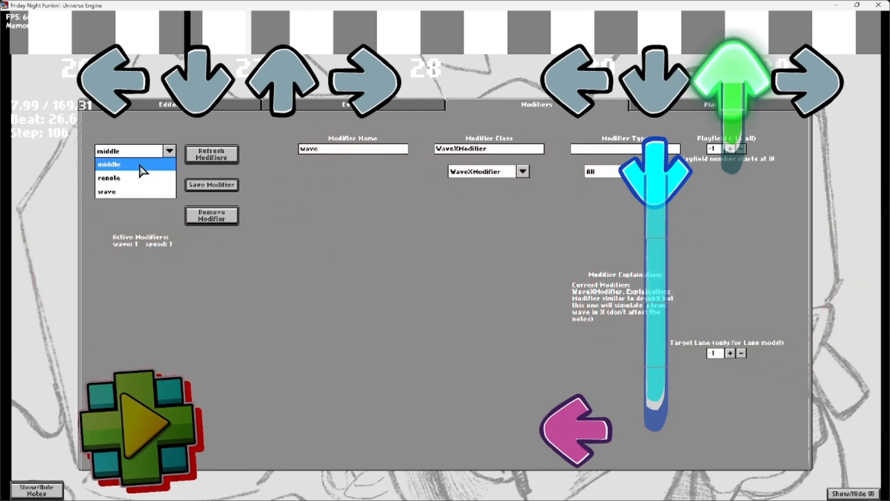
left_click(141, 165)
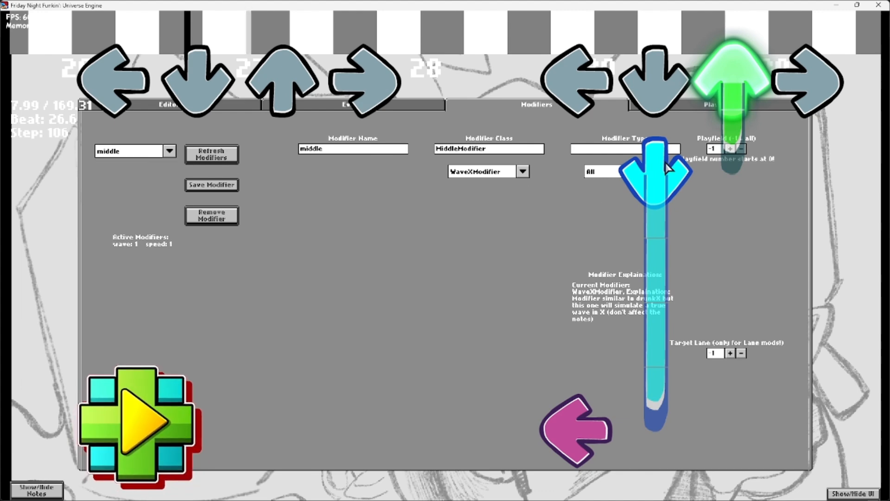
left_click(595, 174)
left_click(498, 256)
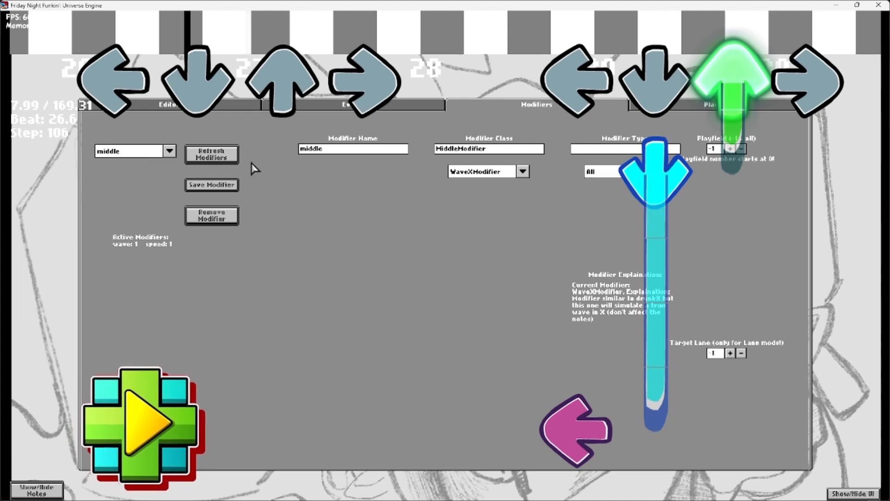
left_click(401, 109)
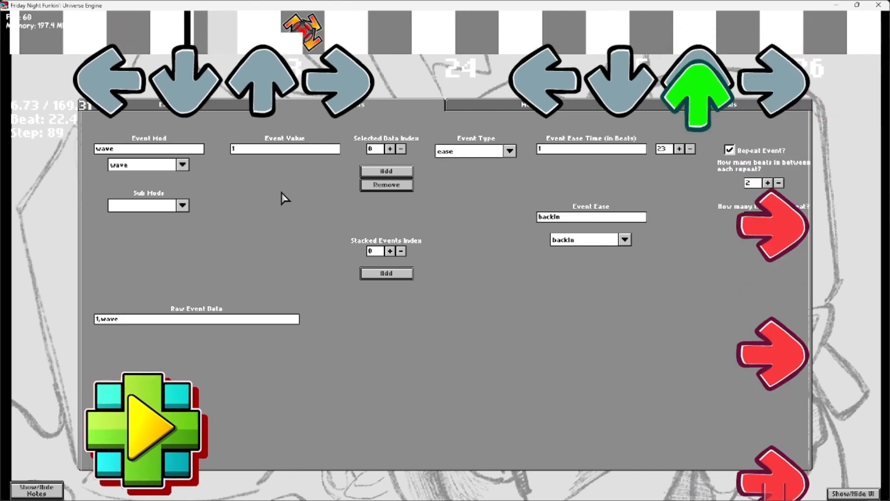
left_click(152, 209)
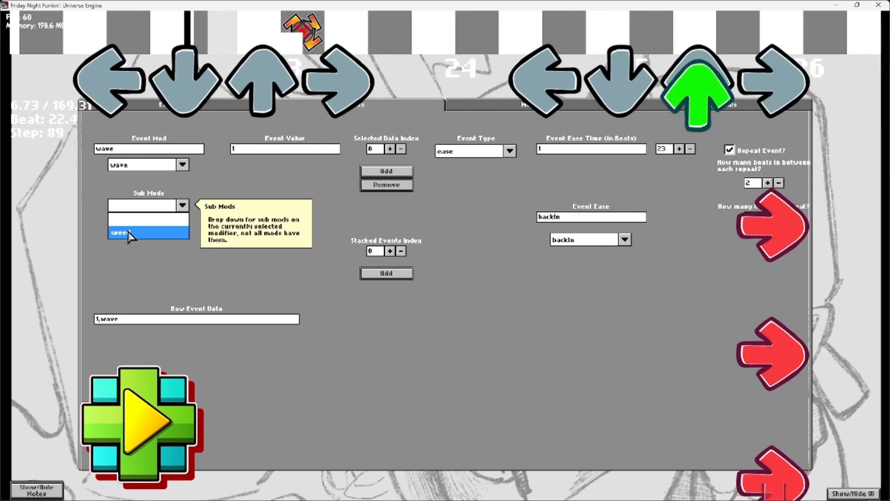
left_click(255, 243)
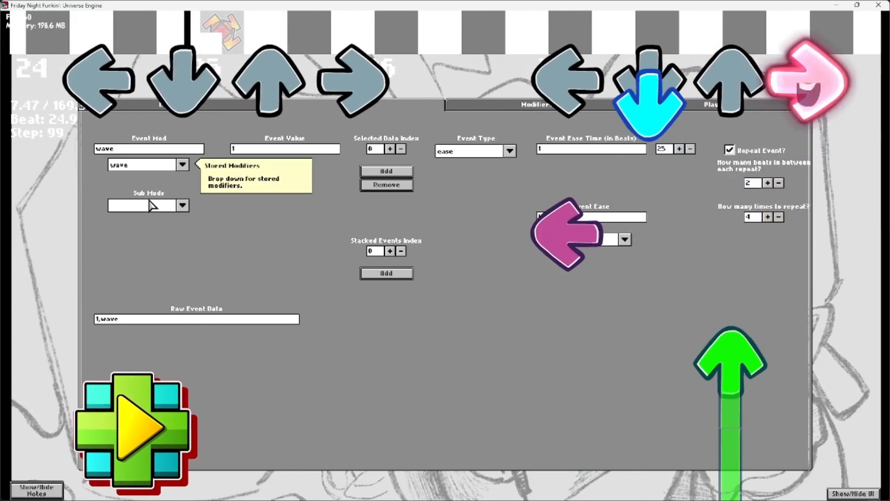
Step: Set the event at beat 25 to the speed sub mod of wave with value 2
left_click(183, 206)
left_click(160, 239)
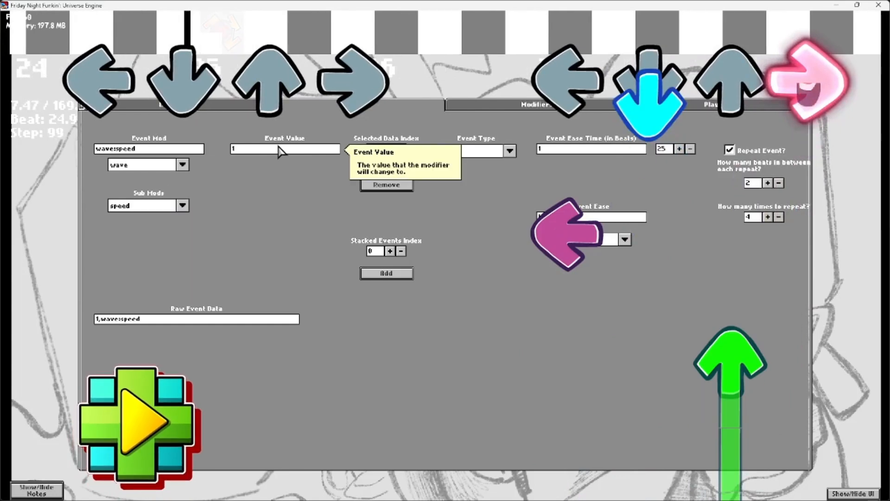
left_click(149, 206)
left_click(148, 235)
left_click(248, 152)
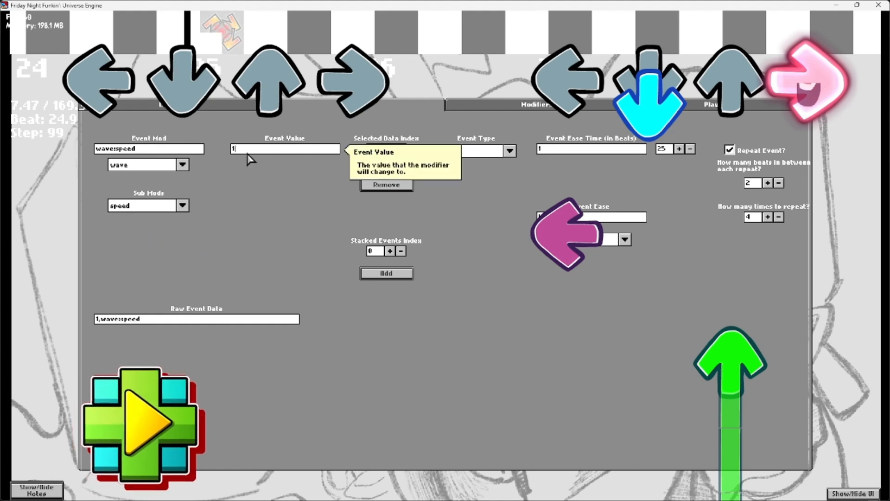
key("BackSpace")
type("2")
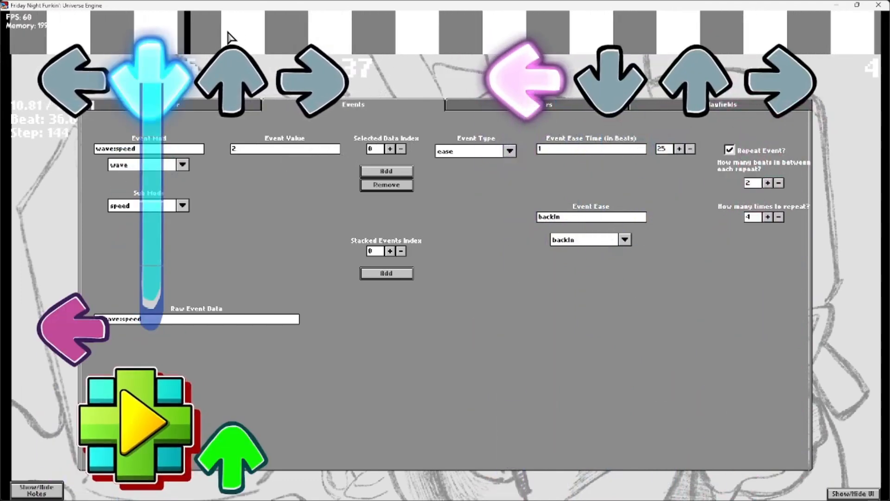
Step: Set the event at beat 36 to the wave modifier with value 0 and play the song
left_click(182, 164)
left_click(176, 204)
left_click(259, 150)
key("BackSpace")
type("0")
left_click(249, 199)
key("space")
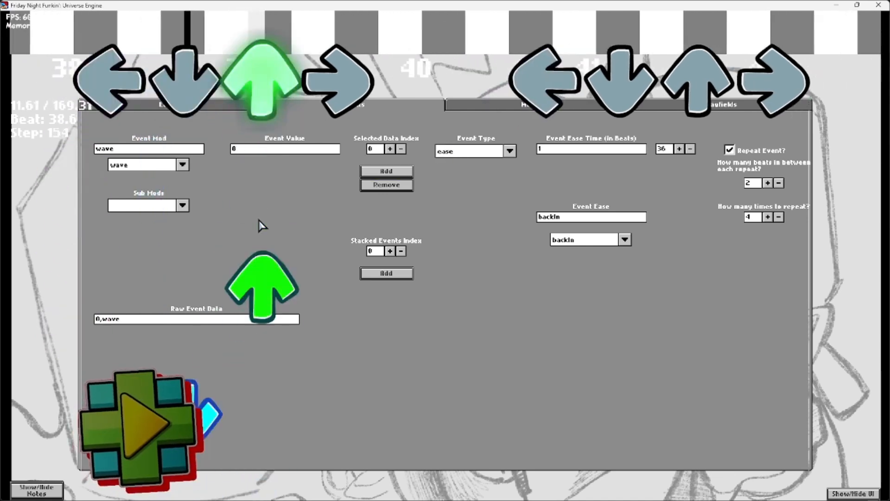
Step: Set the wave event at beat 40 to value 1 and replay the section while checking the active modifiers
left_click(258, 151)
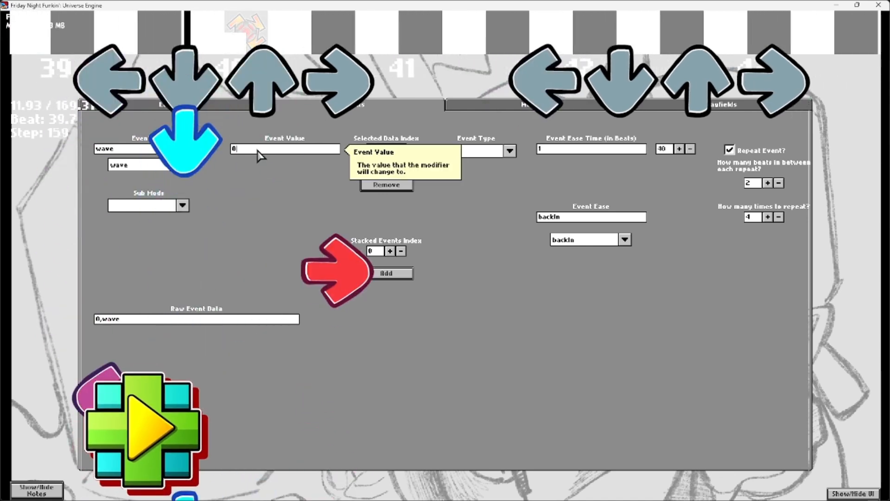
type("1")
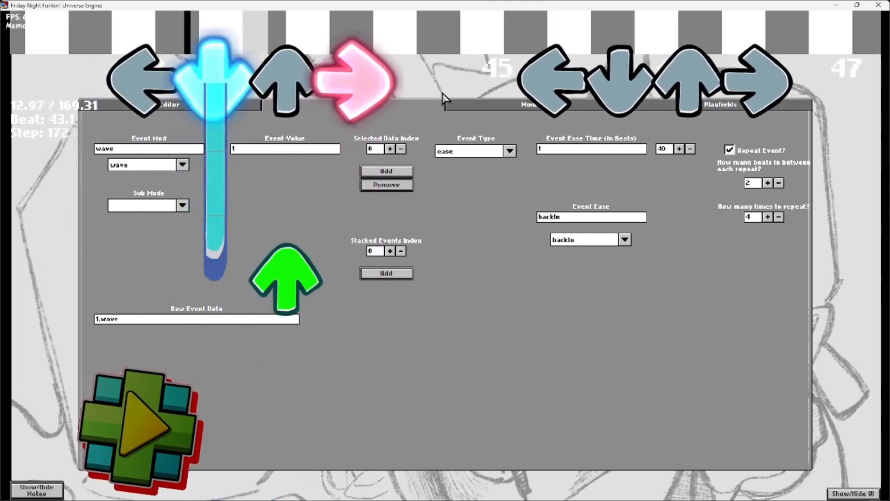
left_click(486, 113)
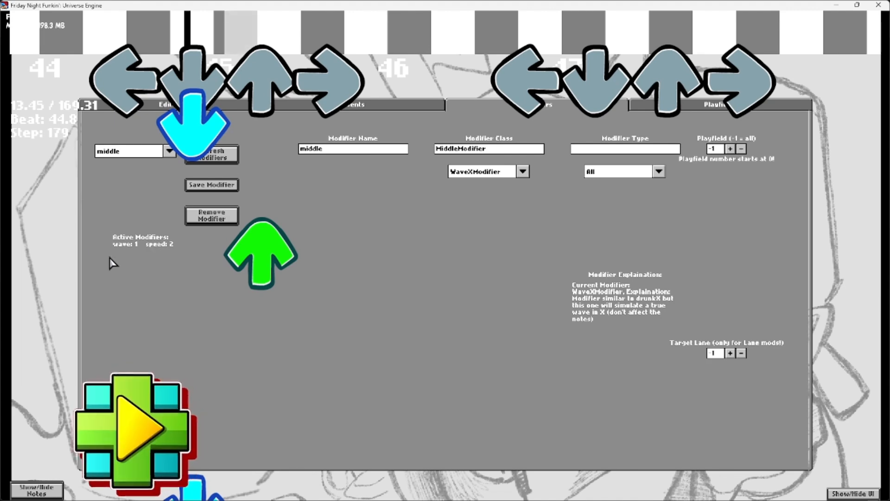
scroll(277, 264, "down", 20)
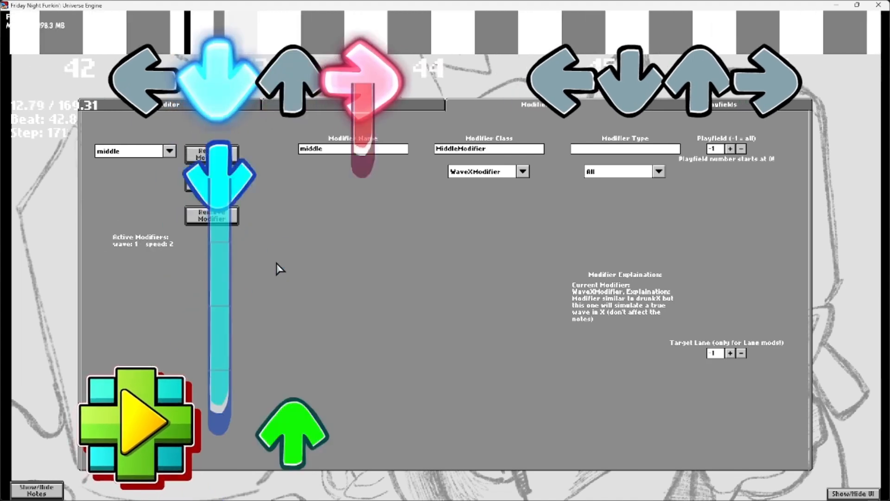
key("space")
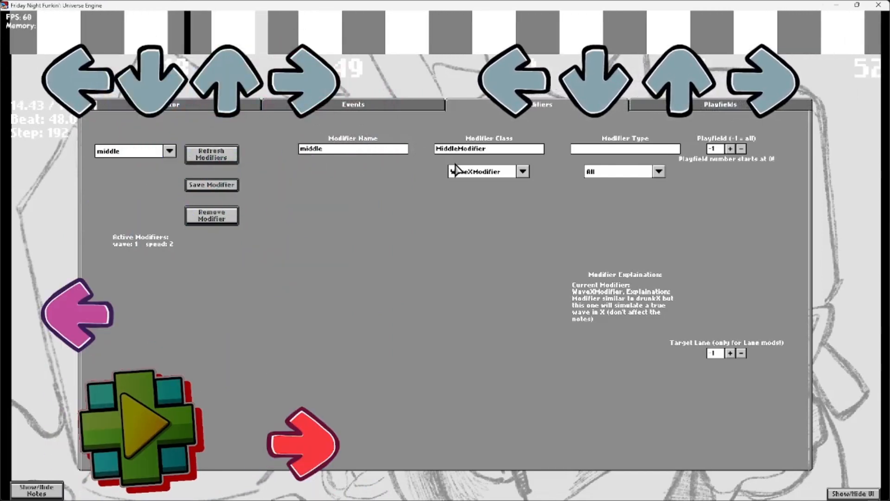
Step: Create a modifier named imcoming using the IncomingAngleModifier class
left_click(458, 173)
scroll(523, 297, "down", 15)
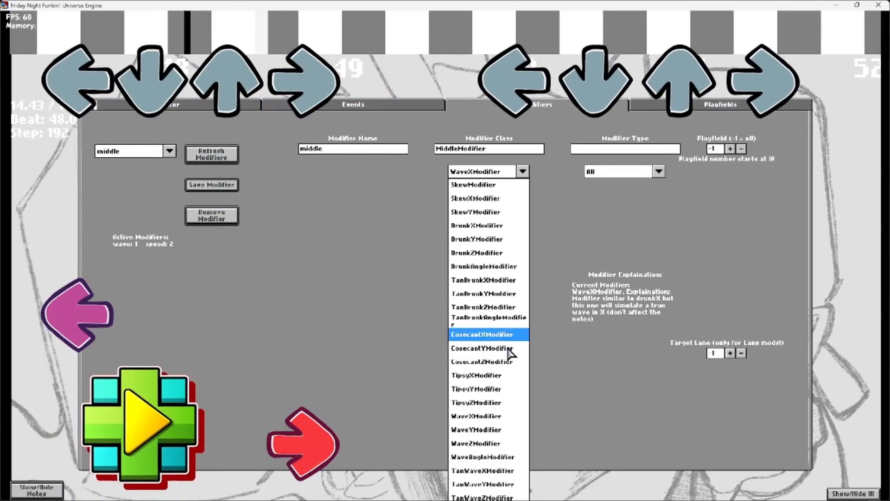
scroll(504, 399, "down", 16)
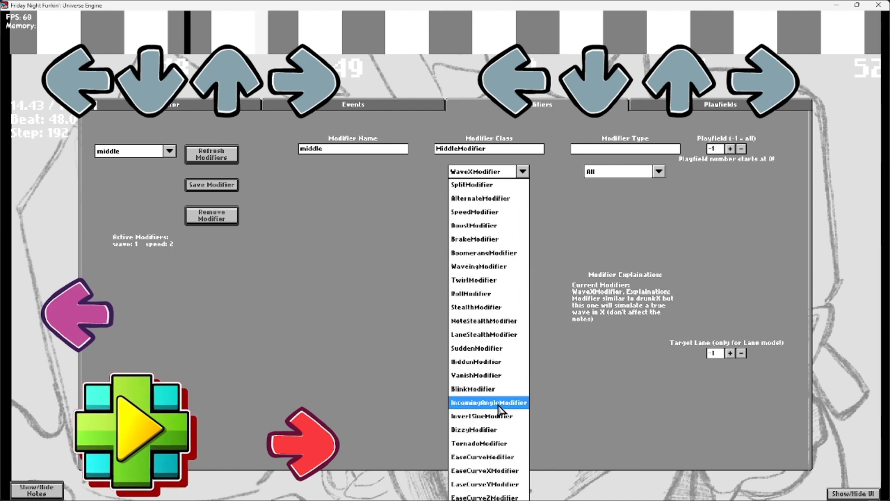
left_click(503, 403)
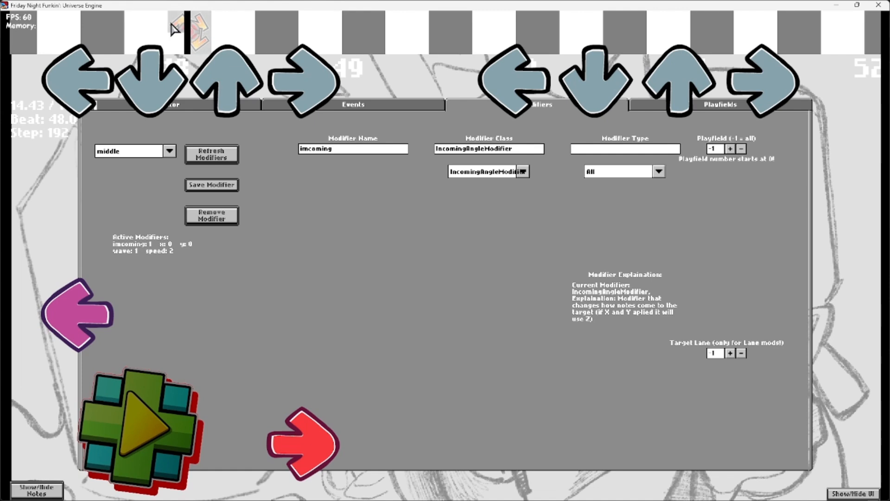
left_click(367, 105)
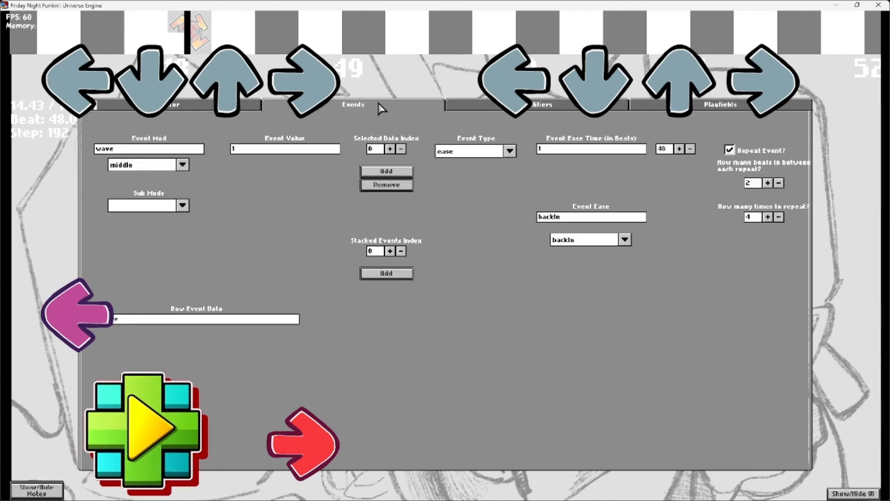
left_click(468, 107)
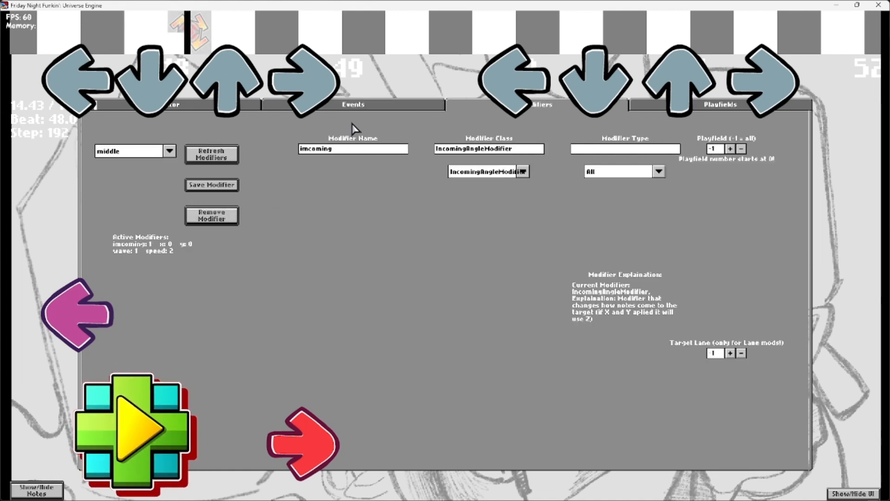
Step: Set the event at beat 48 to the imcoming modifier with value 90 and preview it alongside the active modifiers
left_click(369, 109)
left_click(140, 173)
left_click(149, 230)
left_click(251, 154)
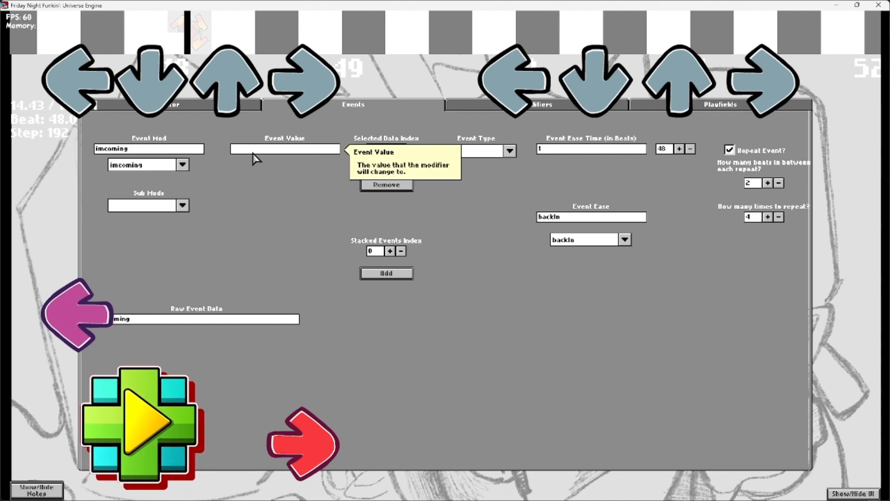
left_click(241, 228)
key("space")
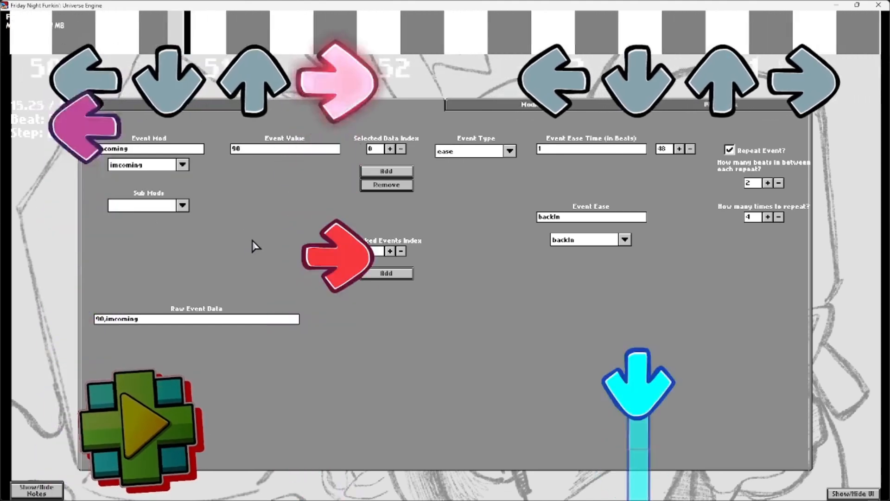
left_click(499, 108)
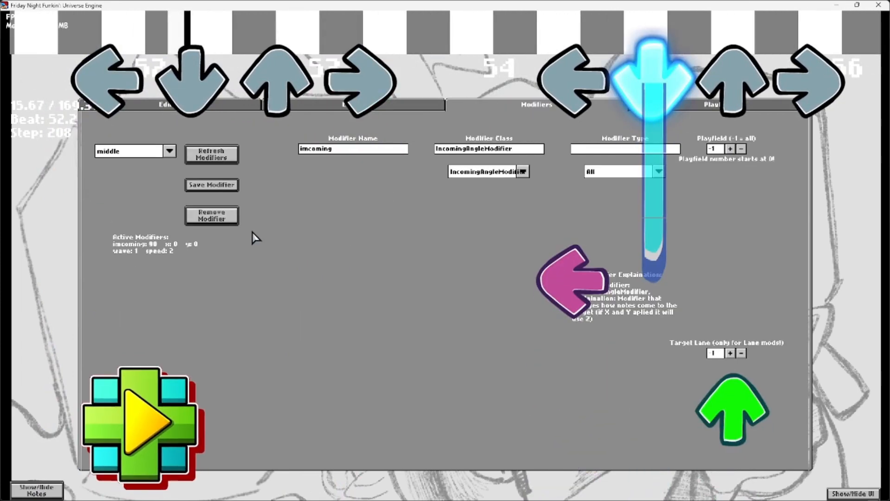
Step: Try the y sub mod on the imcoming event at beat 48 and switch the event to the x sub mod
left_click(416, 107)
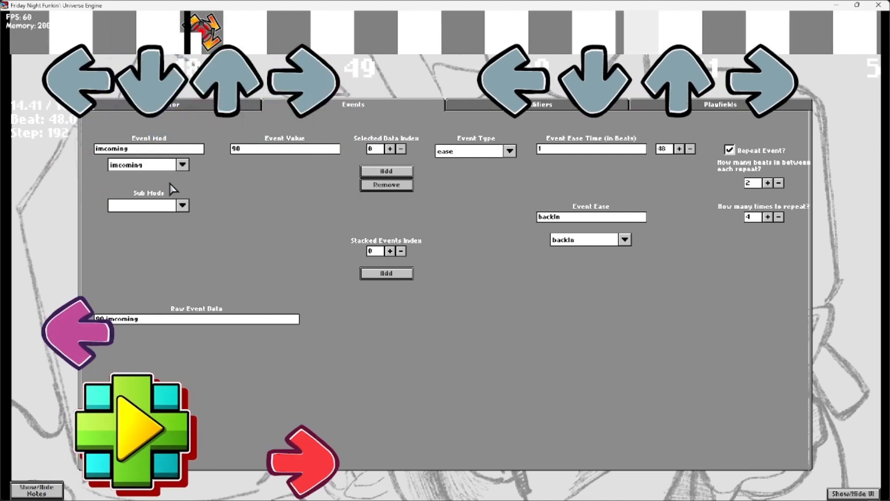
left_click(139, 211)
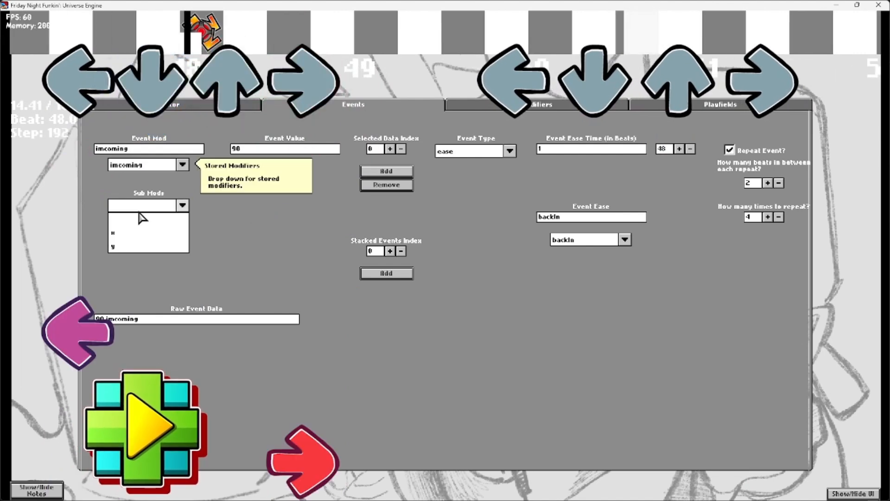
left_click(138, 248)
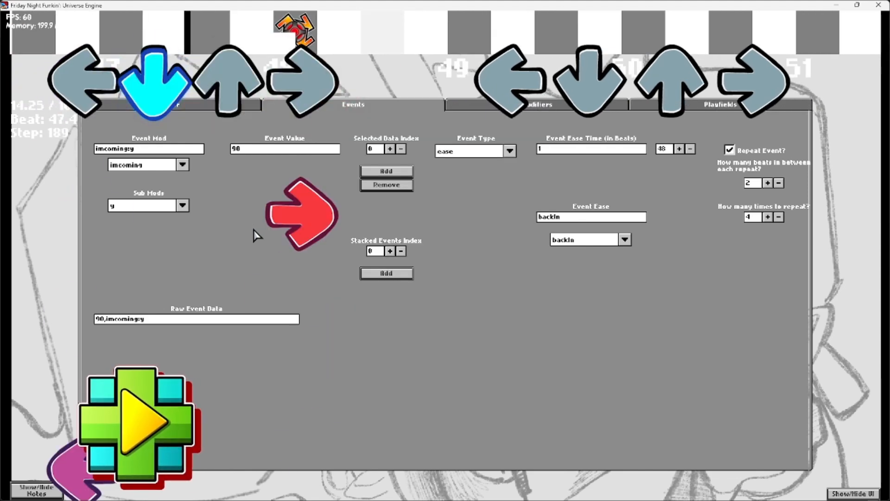
left_click(183, 205)
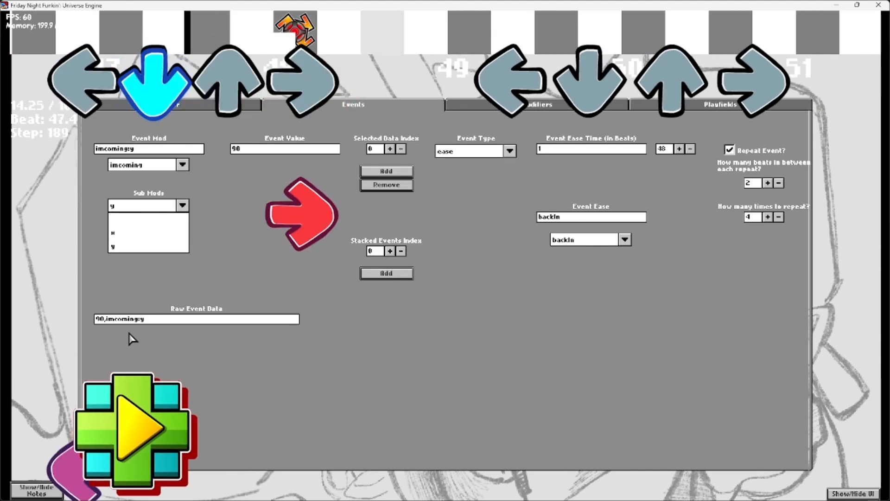
left_click(255, 249)
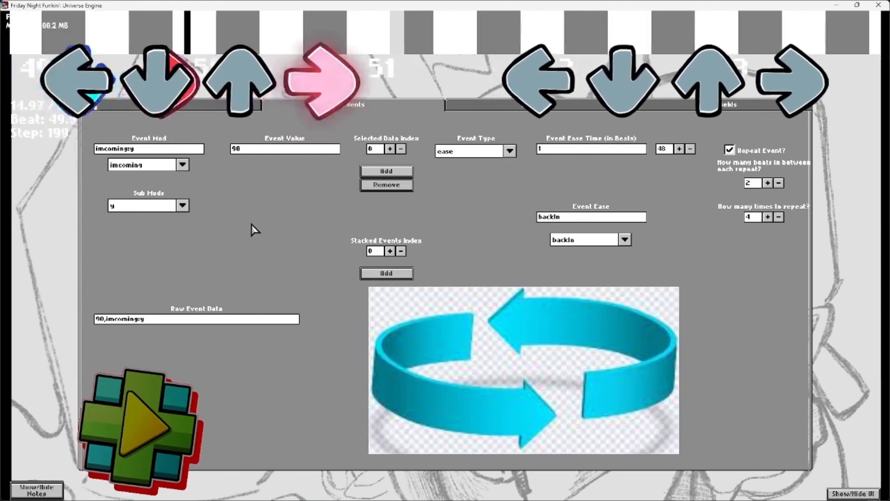
left_click(140, 206)
left_click(130, 231)
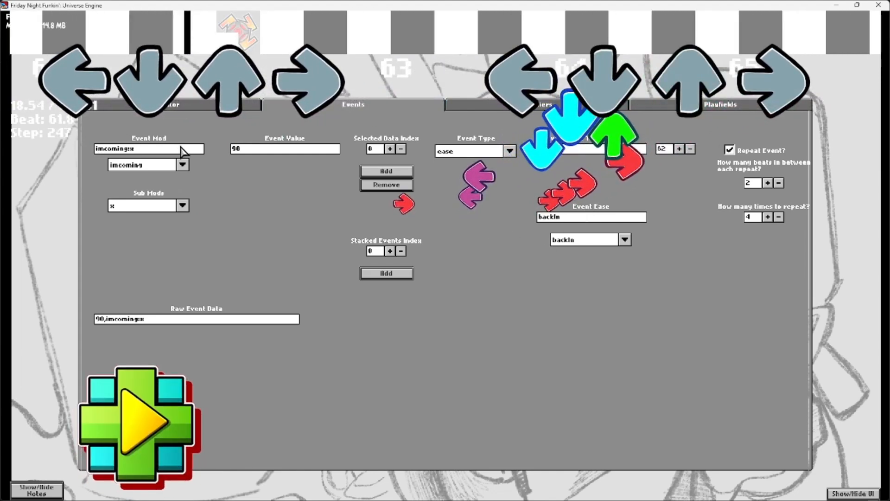
Step: Set the event at beat 62 to the wave modifier with value 0
left_click(182, 165)
left_click(147, 207)
left_click(268, 149)
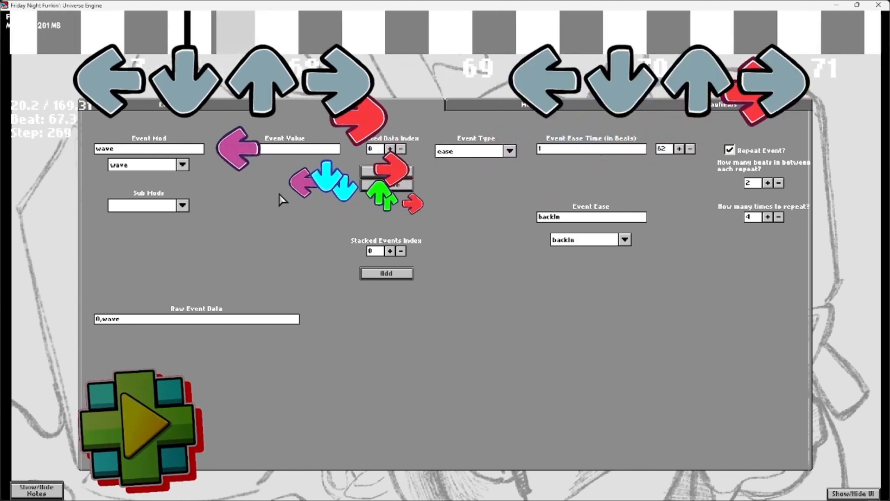
Step: Set the event at beat 68 to the imcoming modifier's x sub mod and the event at beat 72 to its y sub mod
left_click(182, 205)
left_click(182, 165)
left_click(125, 189)
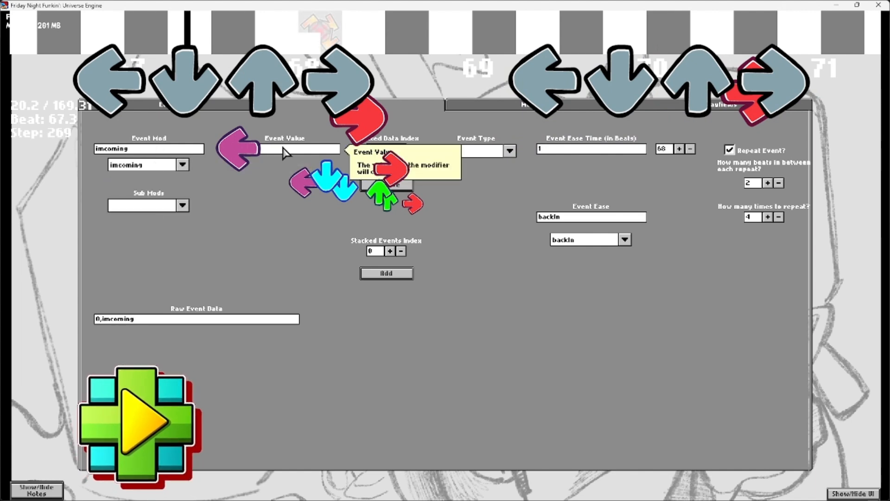
left_click(113, 205)
left_click(132, 237)
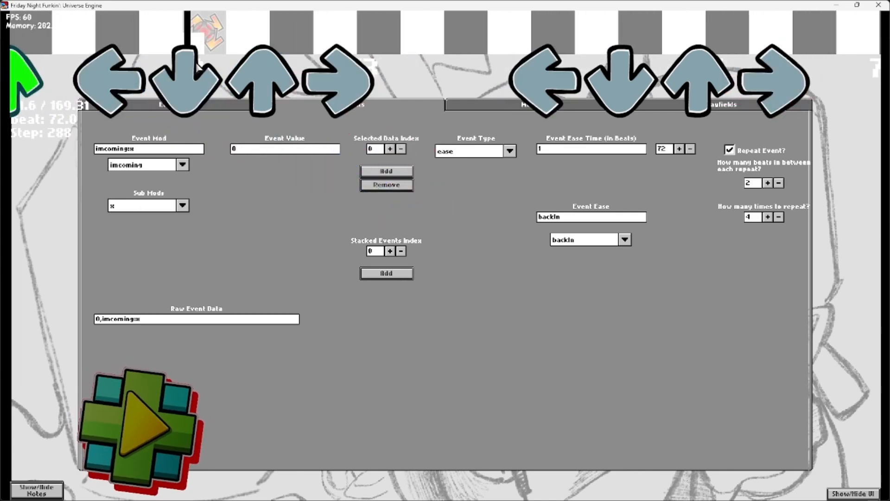
left_click(139, 206)
left_click(135, 247)
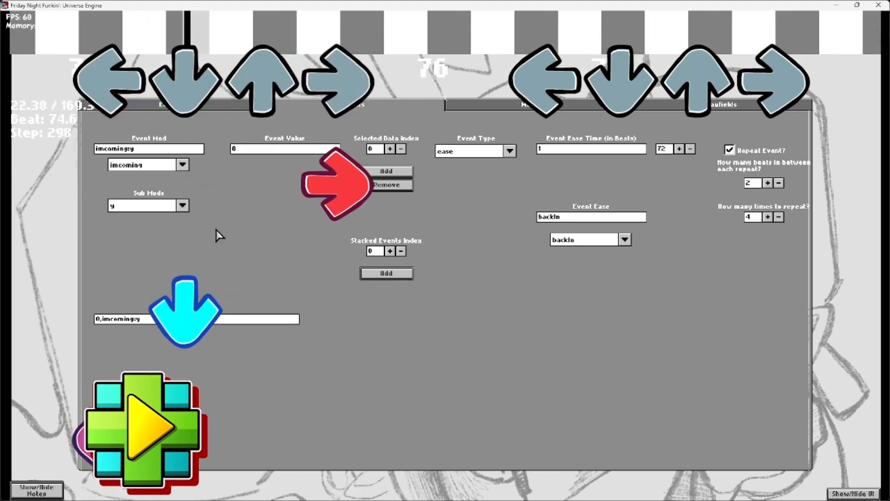
Step: Set the event at beat 74 to the imcoming modifier with the y sub mod and value 100
scroll(218, 232, "down", 10)
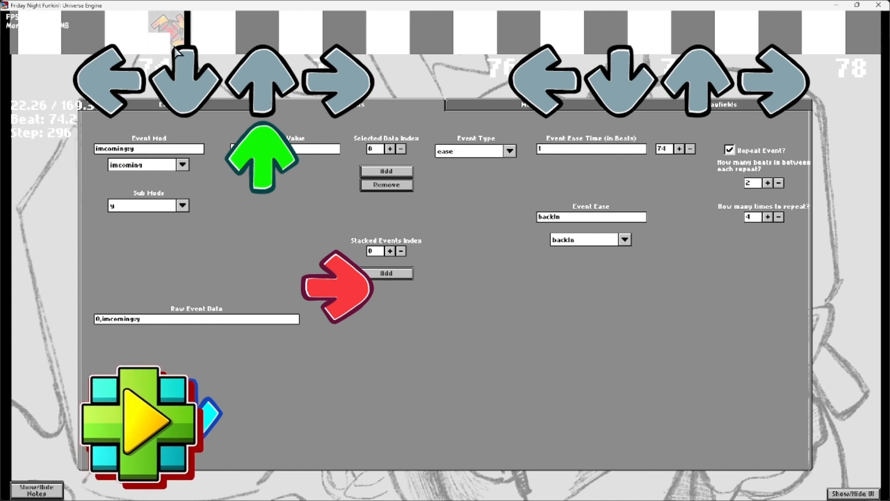
left_click(144, 168)
left_click(163, 219)
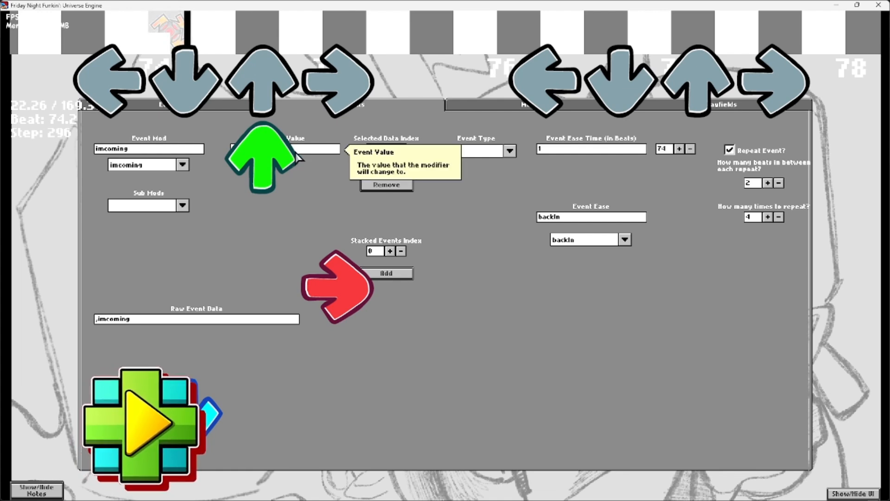
left_click(133, 207)
left_click(130, 248)
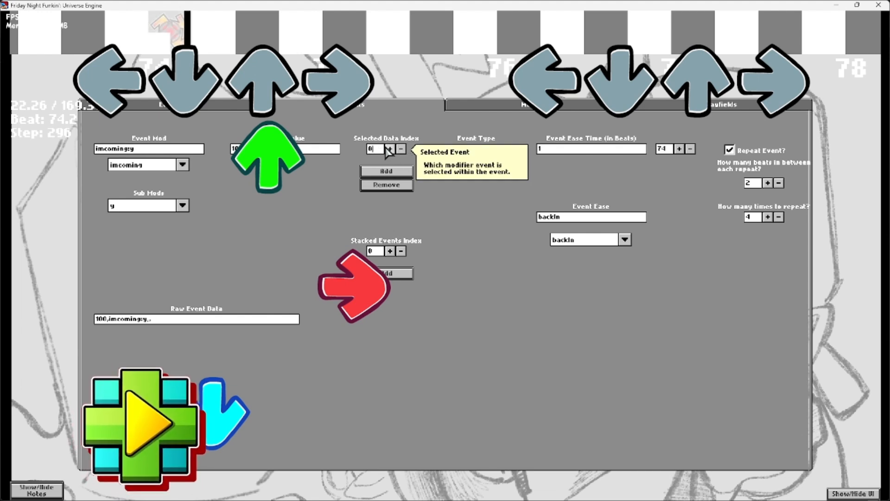
Step: Set up a second data entry in the beat 74 event using the imcoming modifier's x sub mod with value 90
left_click(183, 164)
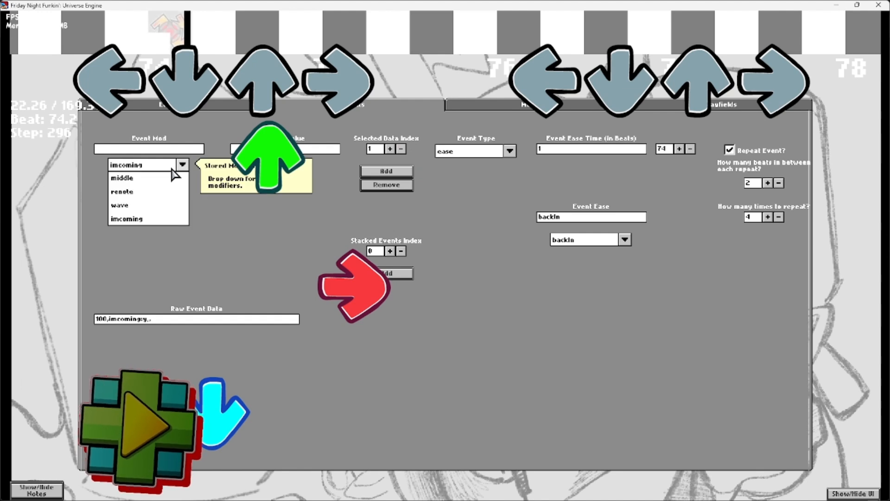
left_click(152, 222)
left_click(132, 209)
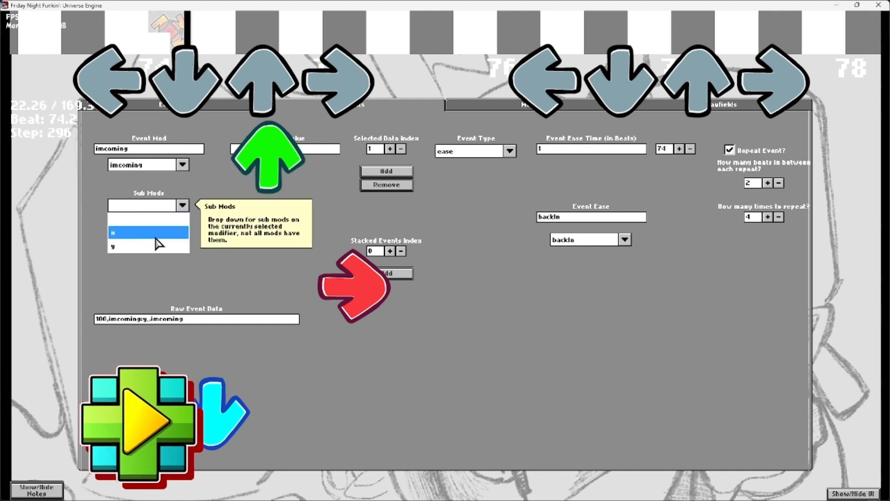
left_click(164, 231)
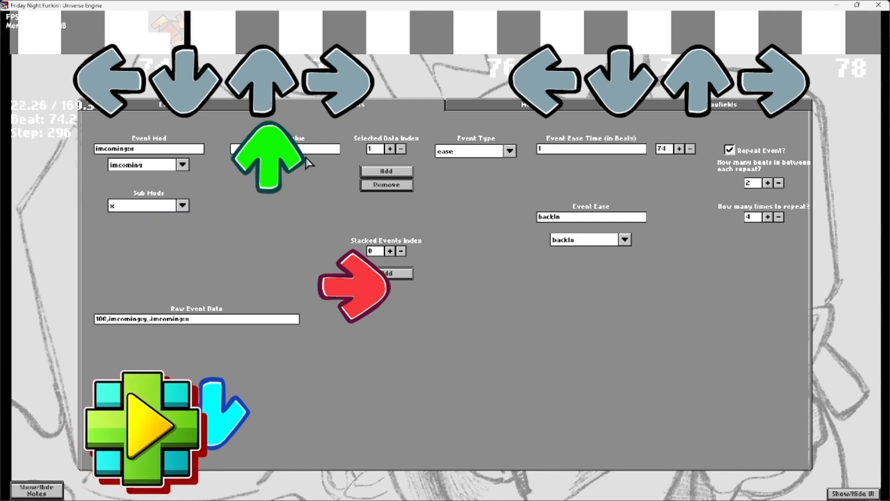
key("minus")
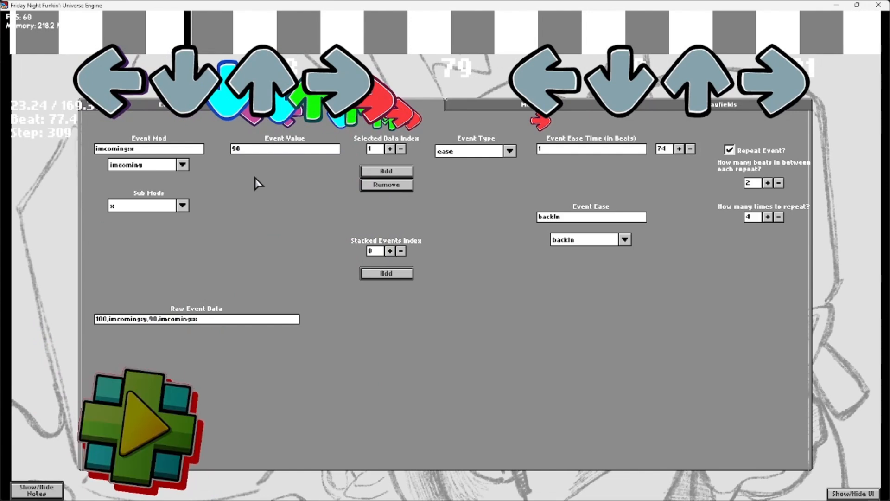
Step: Change the value of the first data entry, imcoming:y, in the beat 74 event to 80
left_click(401, 149)
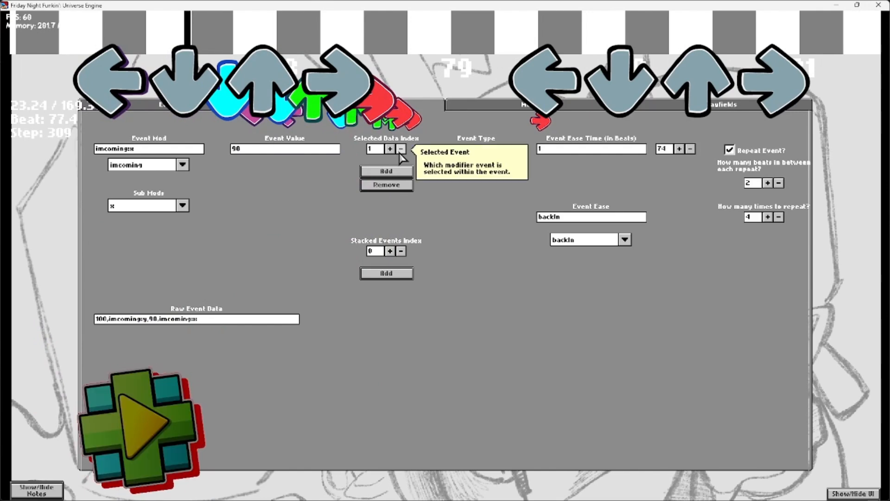
left_click(301, 153)
key("BackSpace")
key("BackSpace")
key("BackSpace")
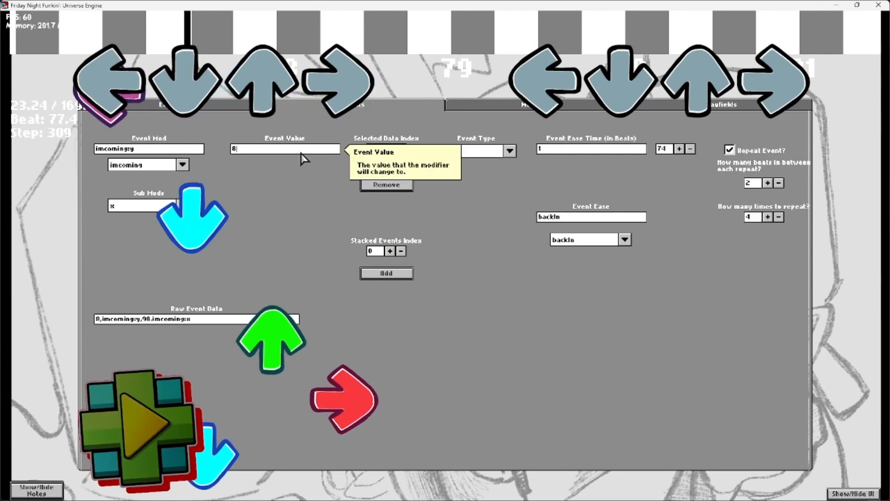
type("80")
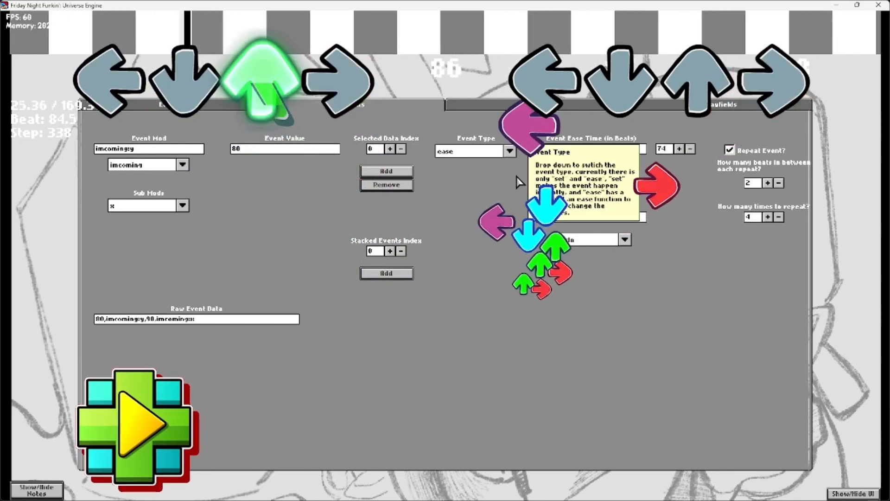
Step: Turn off repeating for the imcoming event at beat 74
left_click(42, 492)
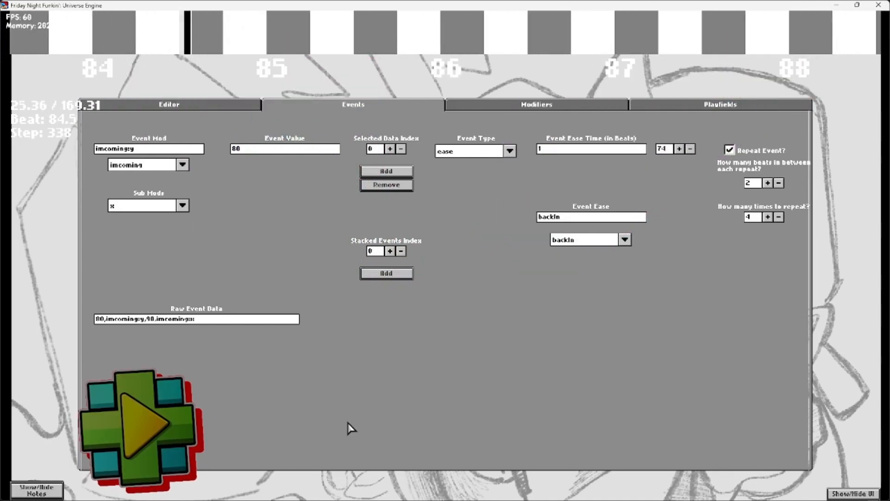
left_click(510, 150)
left_click(486, 149)
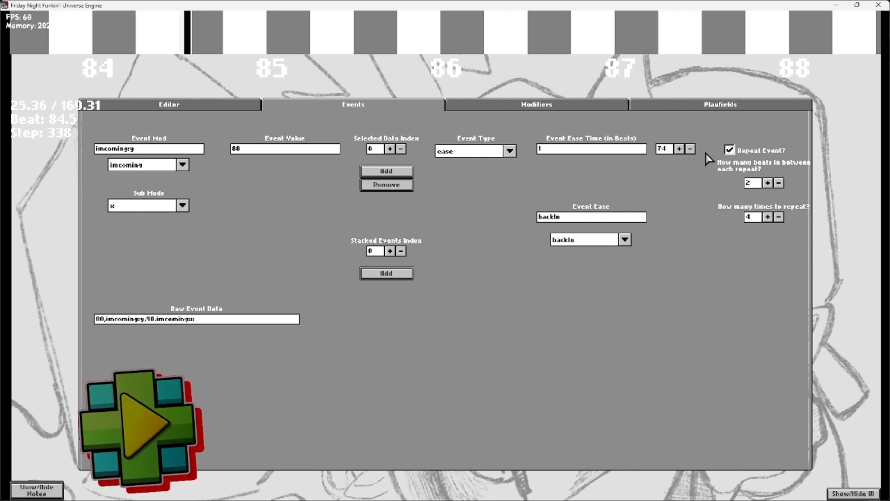
left_click(730, 150)
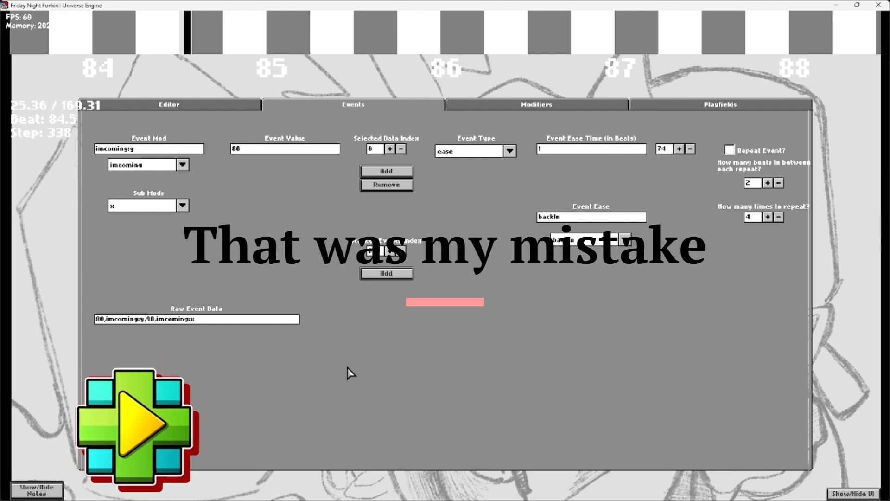
left_click(47, 490)
Step: Turn off repeating for the earlier events at beats 68, 62 and 48
scroll(284, 404, "down", 20)
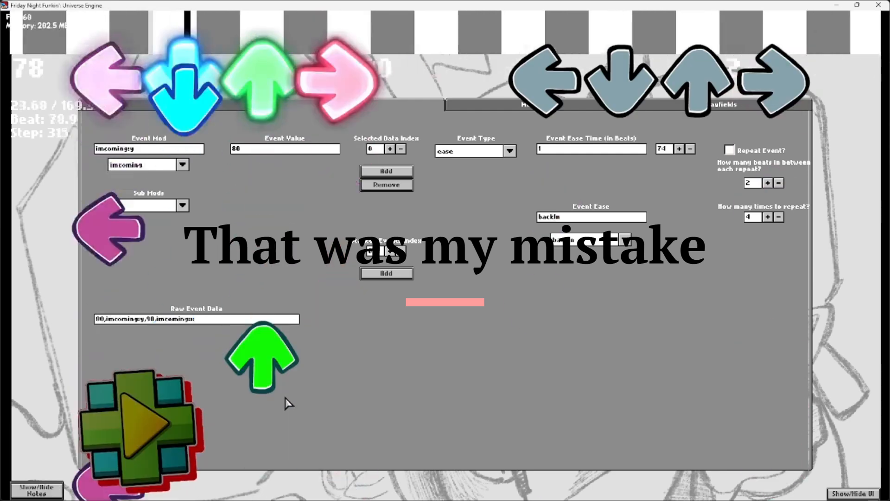
scroll(262, 378, "down", 17)
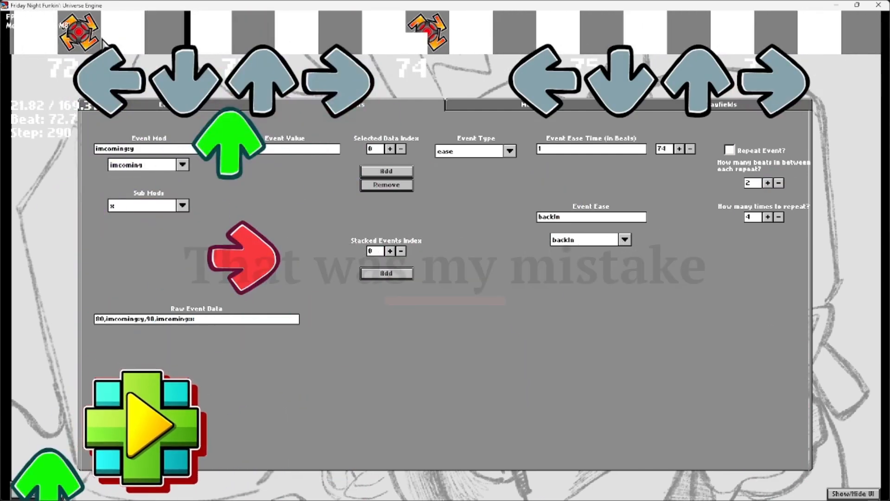
scroll(439, 92, "down", 14)
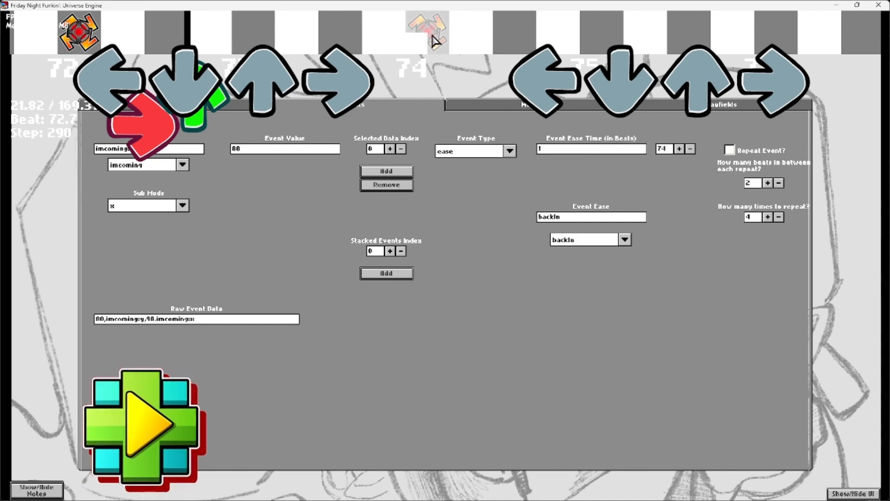
scroll(257, 161, "down", 6)
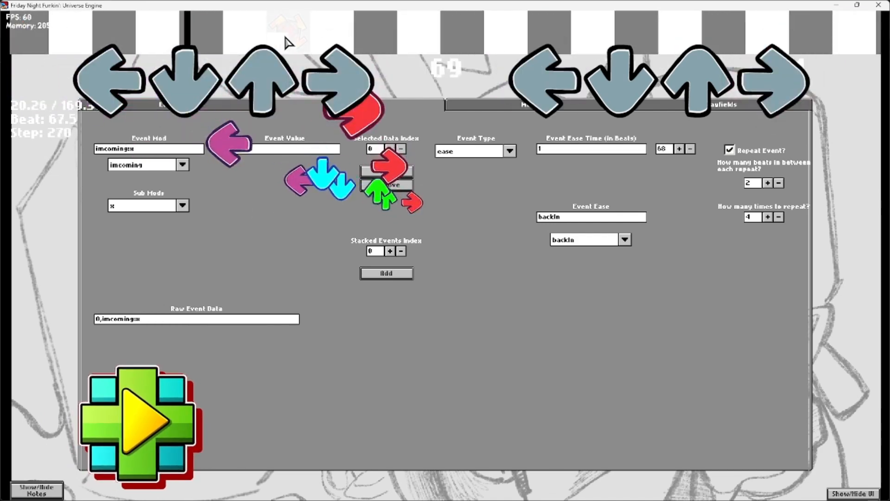
scroll(258, 224, "down", 20)
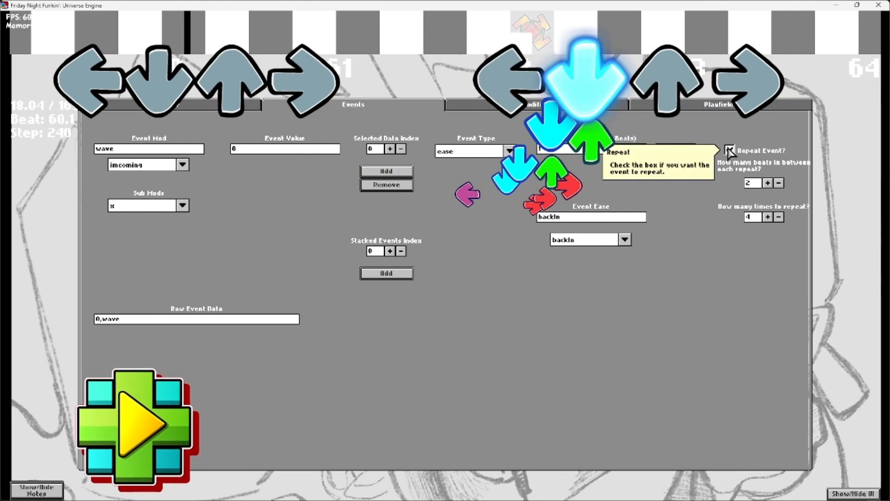
scroll(378, 219, "down", 20)
scroll(357, 213, "down", 14)
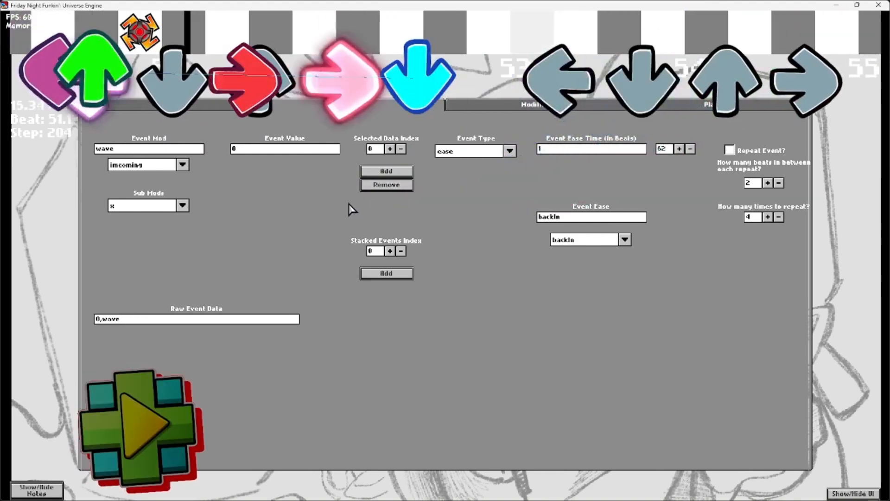
left_click(730, 150)
scroll(315, 246, "down", 18)
left_click(532, 39)
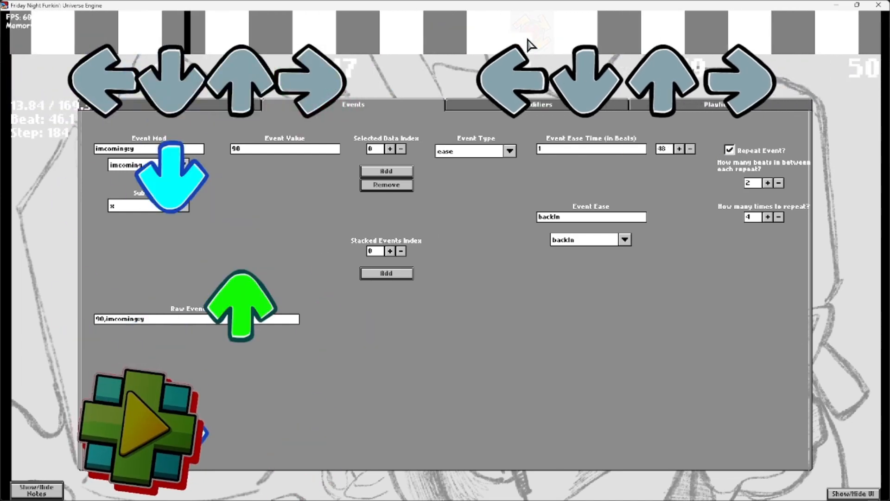
left_click(730, 150)
Step: Turn off repeating for the wave events at beats 40, 36 and 23
scroll(338, 225, "down", 20)
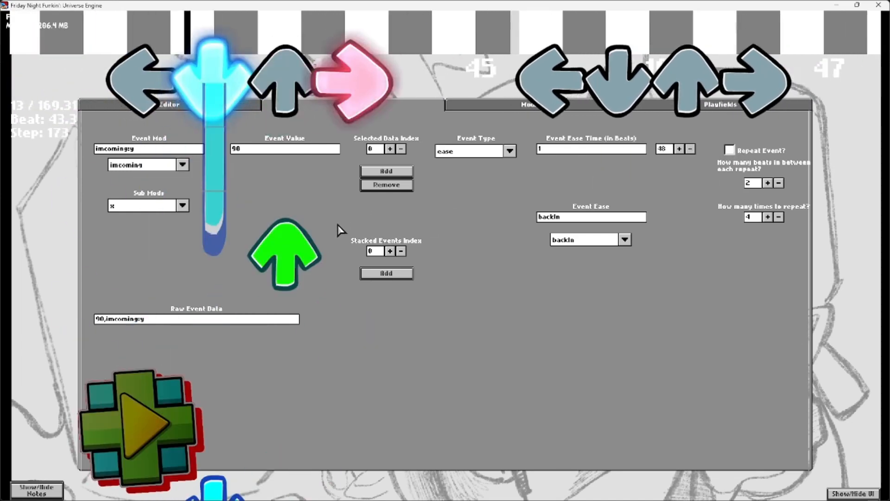
left_click(359, 31)
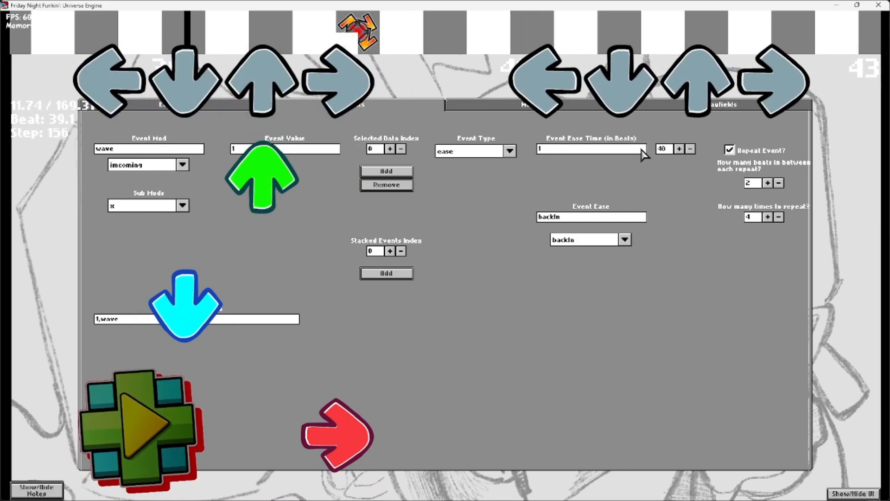
scroll(298, 225, "up", 20)
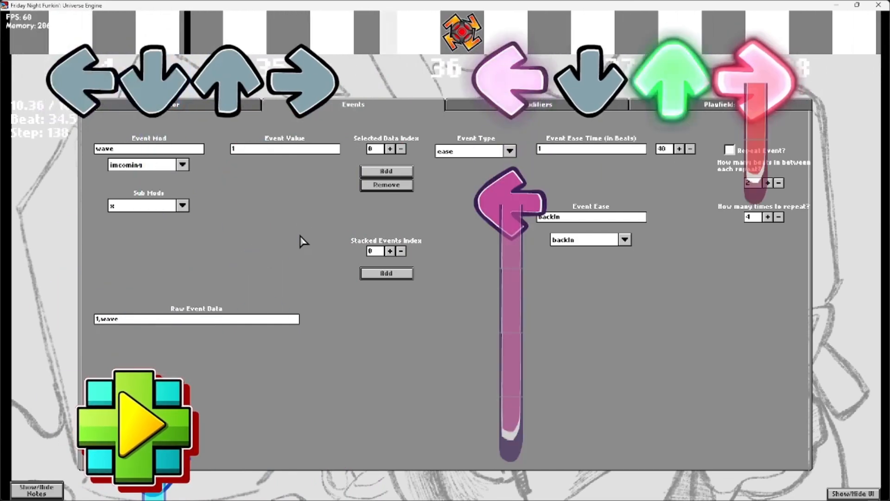
left_click(45, 492)
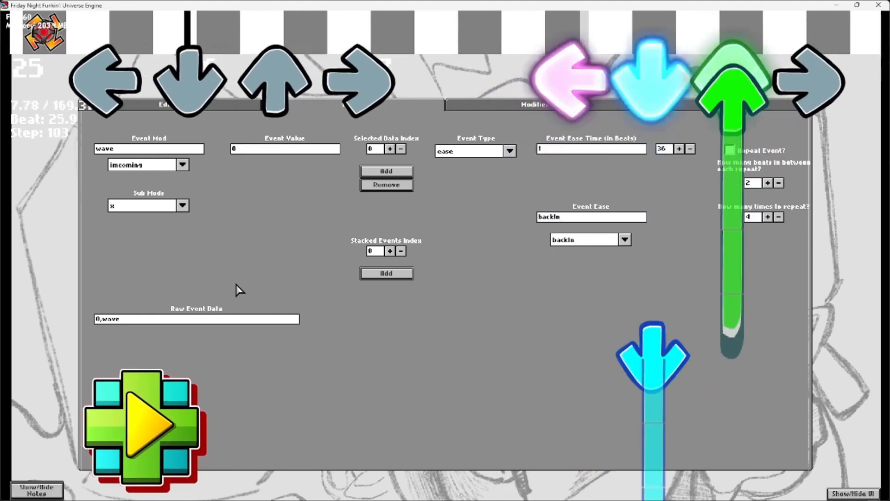
left_click(730, 149)
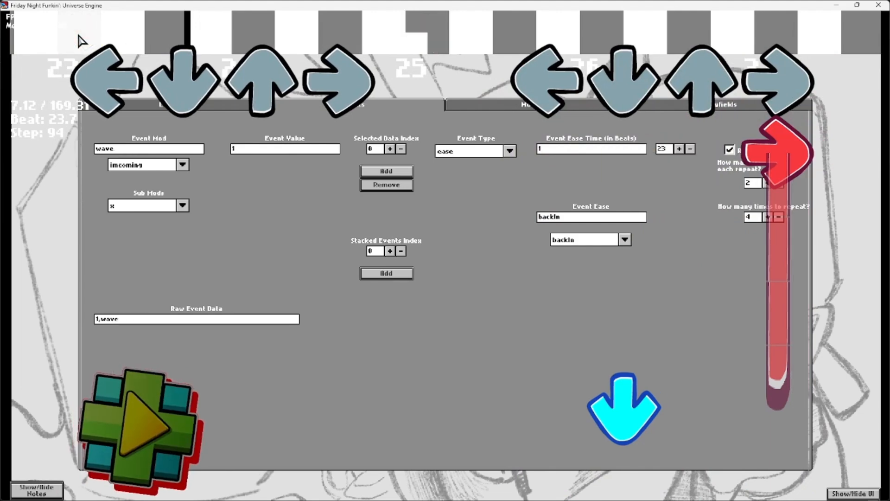
left_click(730, 149)
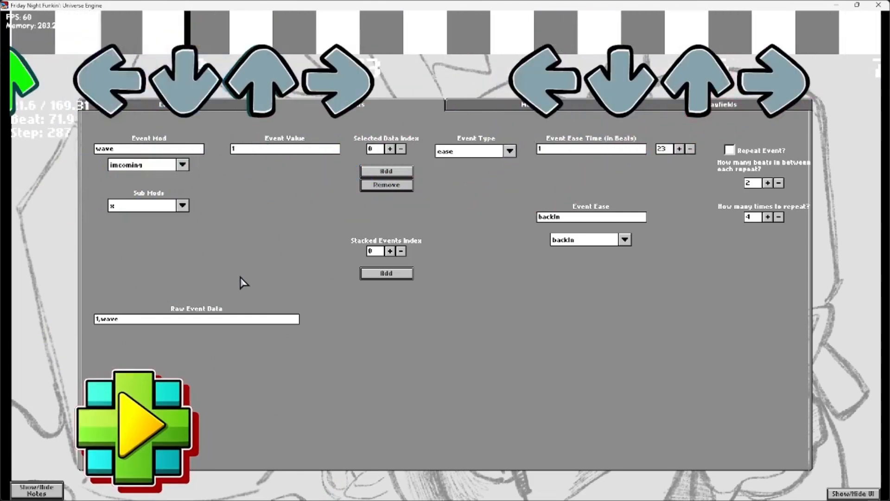
Step: Play the song from the event at beat 74 to preview the combined imcoming x and y angles
scroll(237, 281, "up", 13)
scroll(233, 280, "down", 18)
left_click(184, 30)
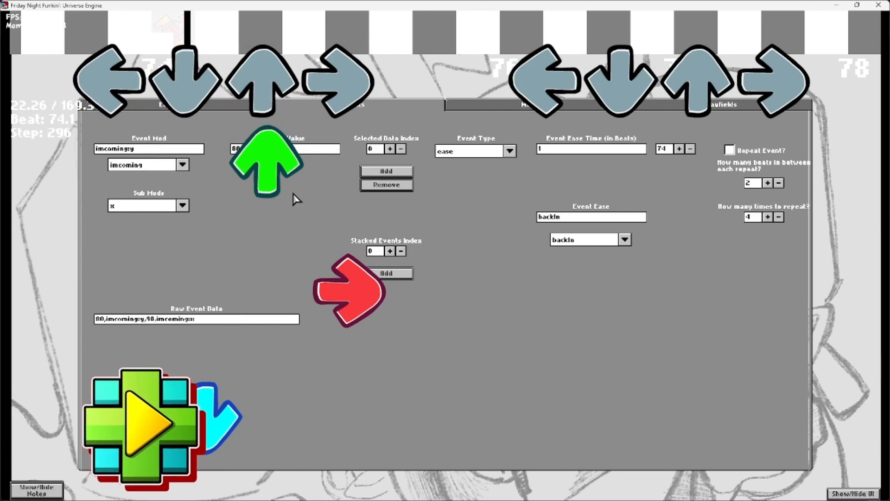
key("space")
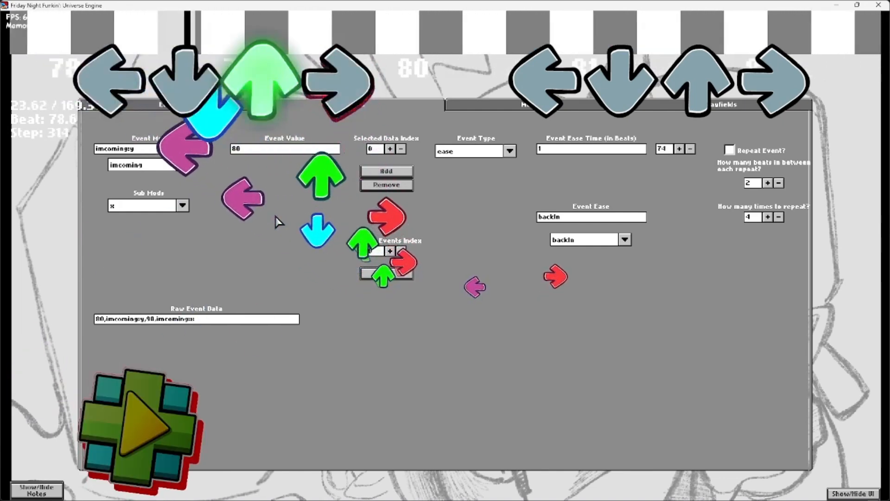
Step: Set the modifier class to SwapPlayfieldModifier in the modifier settings
left_click(488, 108)
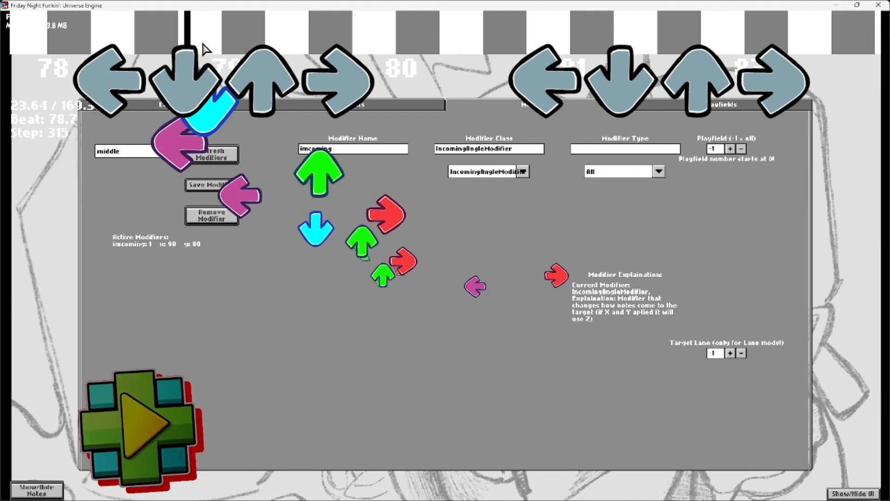
left_click(592, 172)
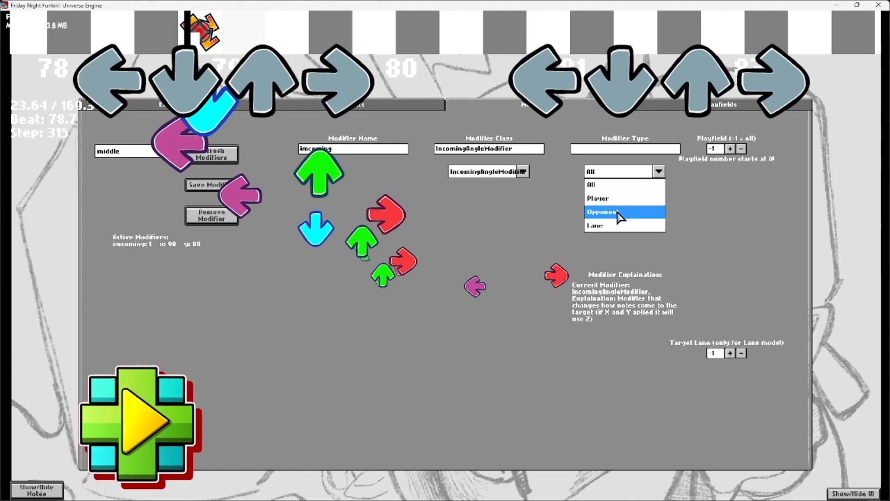
left_click(709, 244)
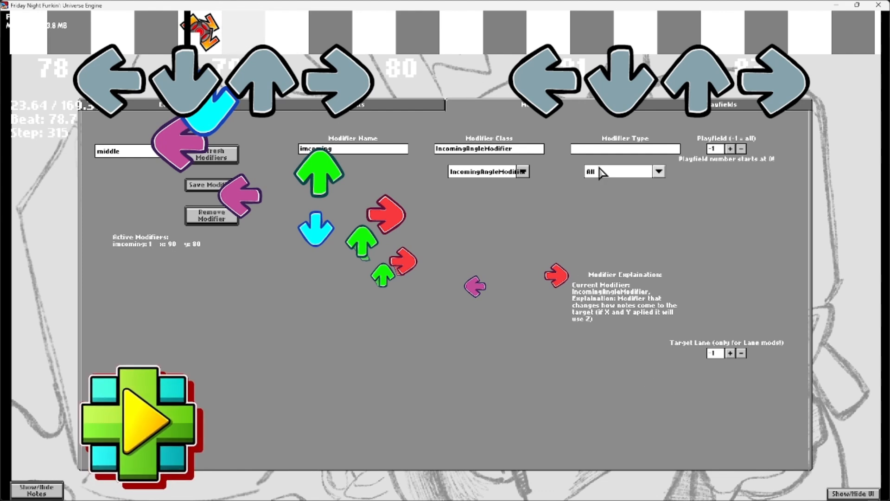
left_click(523, 171)
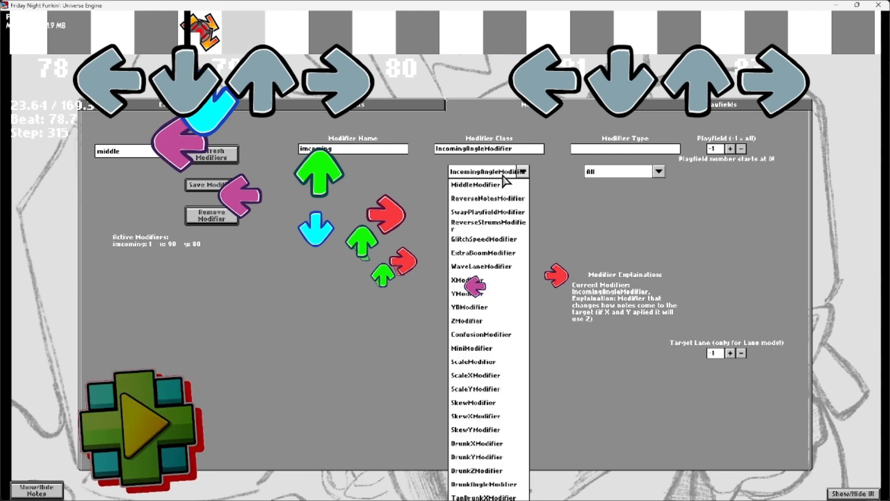
left_click(488, 216)
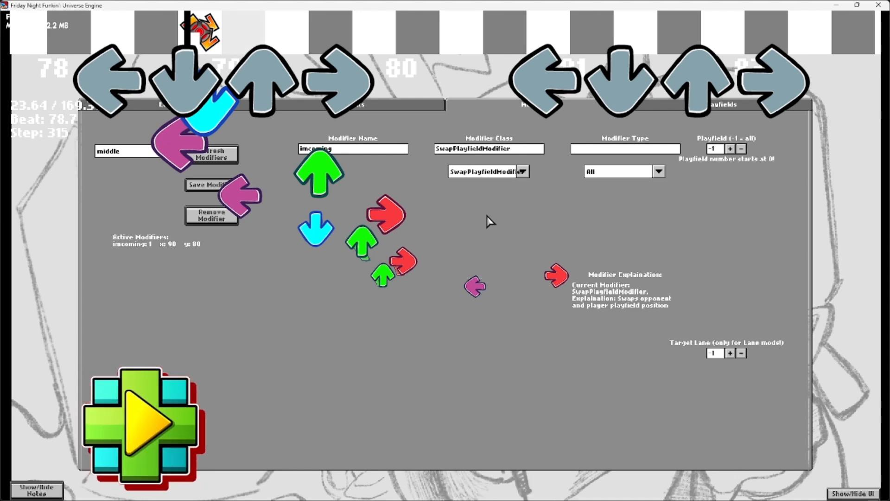
Step: Name the SwapPlayfieldModifier op, set its type to Opponent and save it
left_click(407, 149)
key("BackSpace")
key("BackSpace")
key("BackSpace")
key("BackSpace")
key("BackSpace")
key("BackSpace")
key("BackSpace")
key("BackSpace")
type("op")
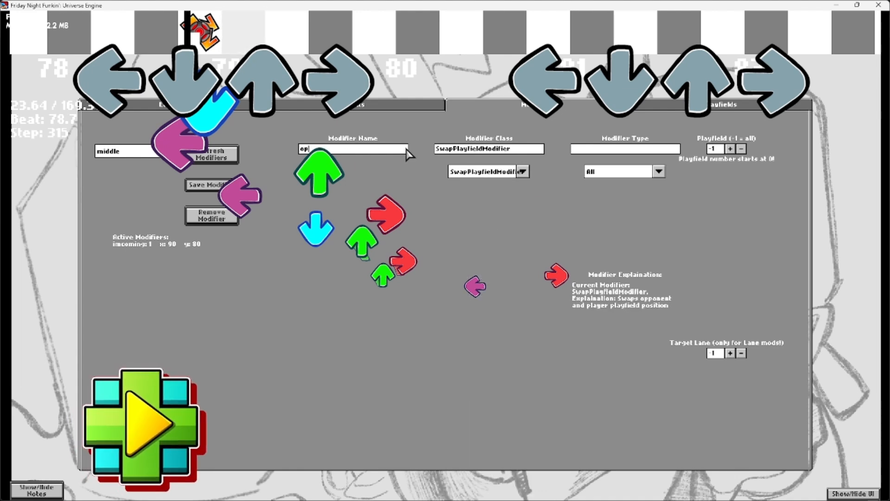
left_click(657, 172)
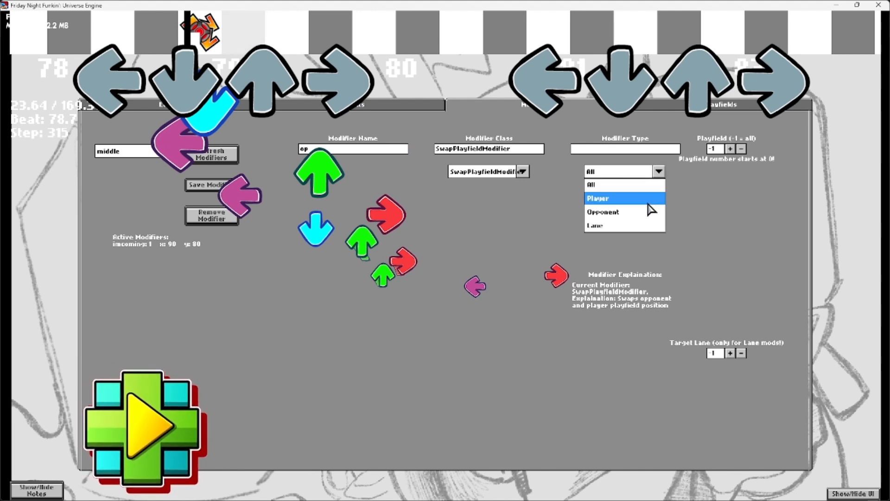
left_click(627, 216)
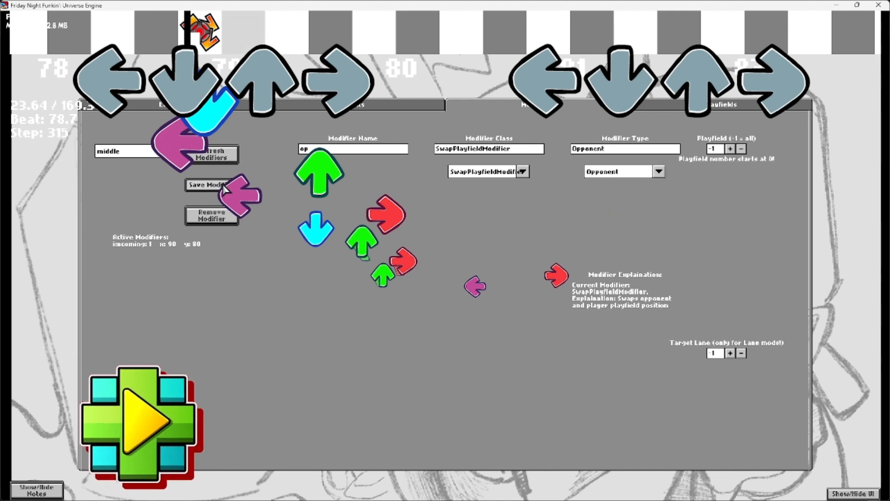
Step: Assign the op modifier with value 1 to the new event just before beat 79
left_click(429, 107)
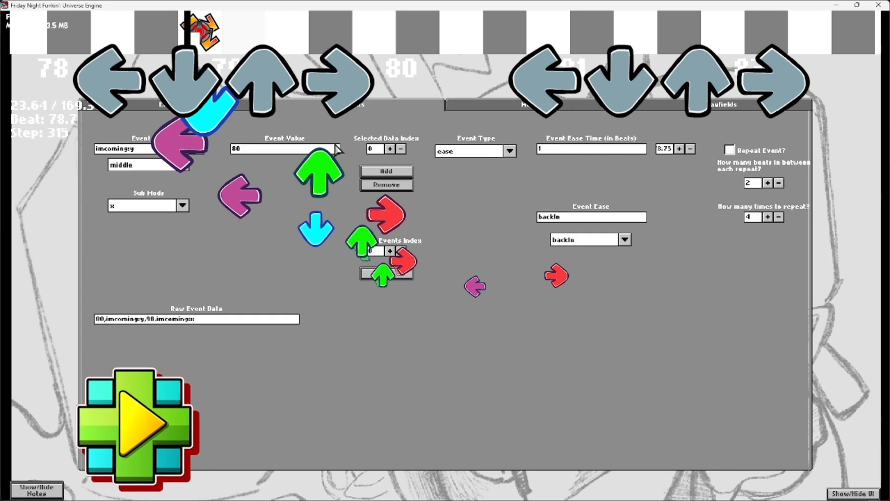
left_click(180, 165)
left_click(149, 233)
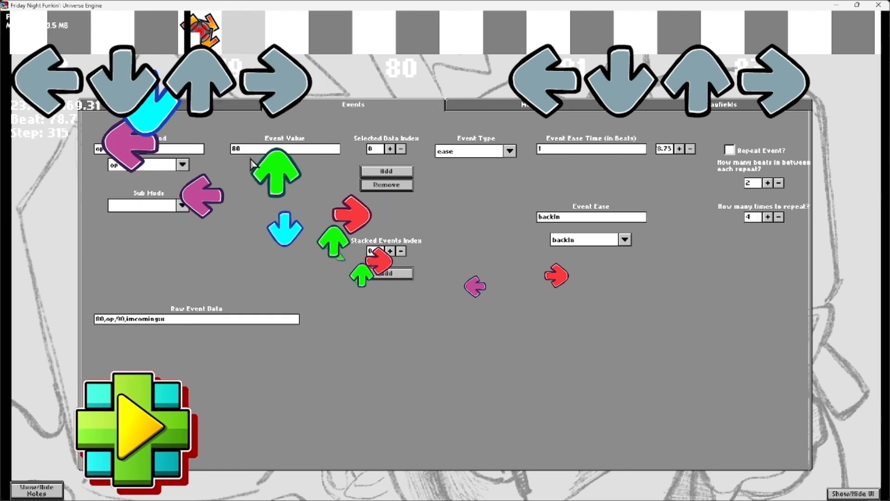
left_click(265, 149)
key("BackSpace")
key("BackSpace")
type("1")
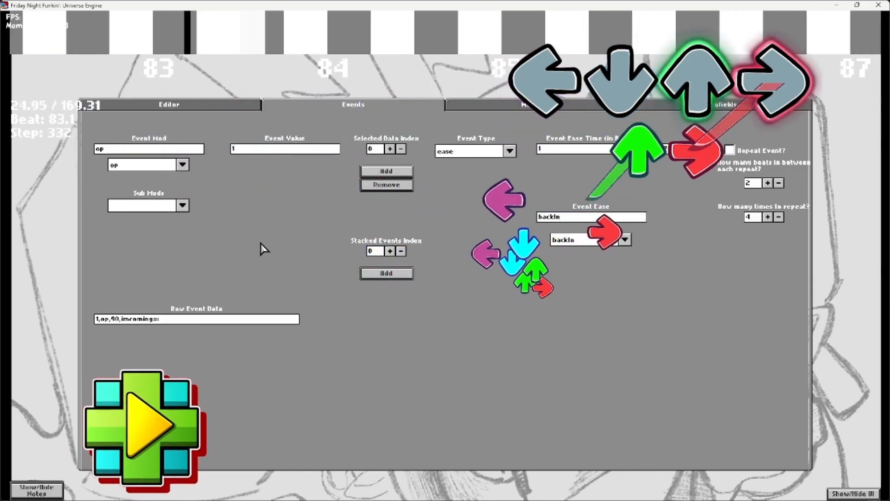
Step: Remove the extra imcoming:x entry from the op event and give the op event at beat 86 a value of 0
scroll(262, 249, "down", 20)
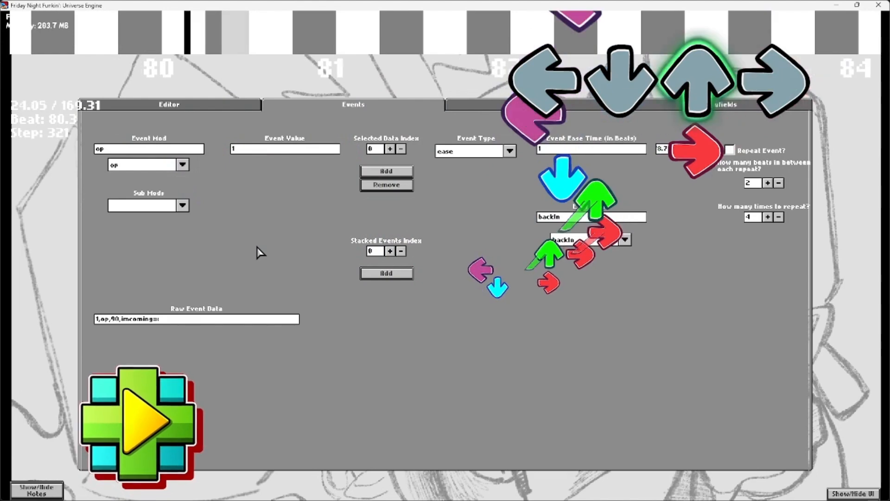
left_click(385, 186)
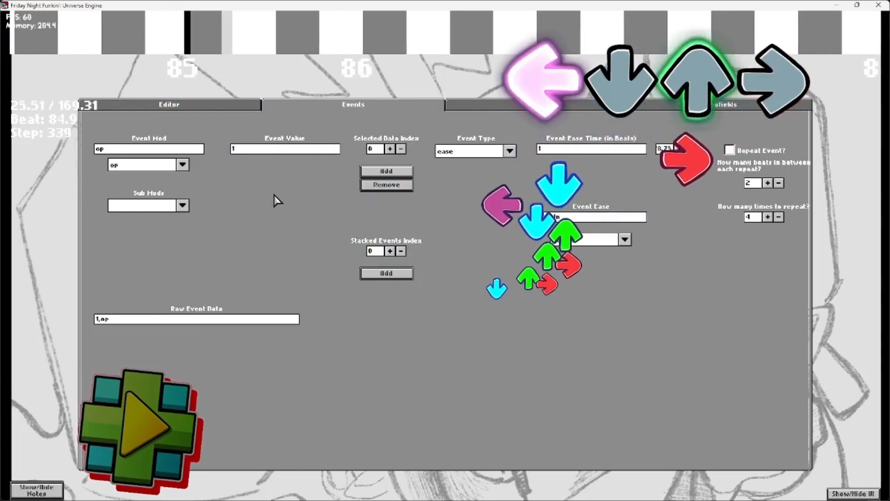
left_click(248, 150)
key("BackSpace")
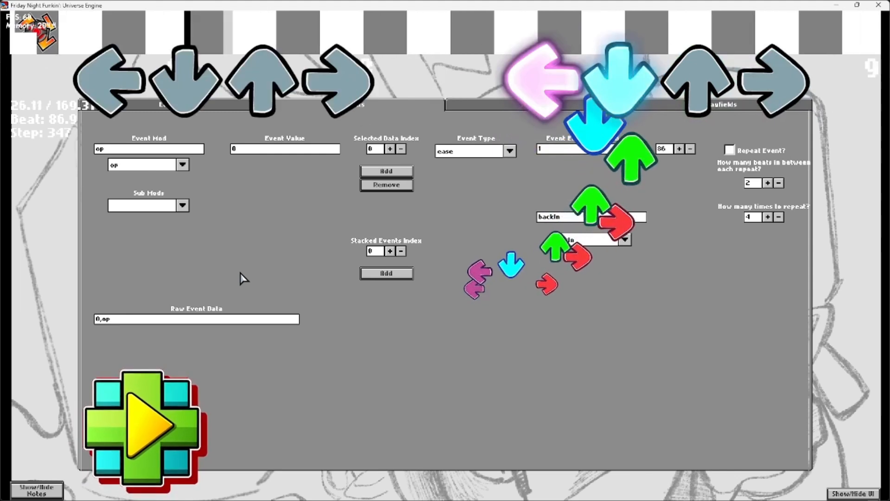
Step: Set the modifier class to ReverseStrumsModifier and name the modifier restrum
left_click(501, 106)
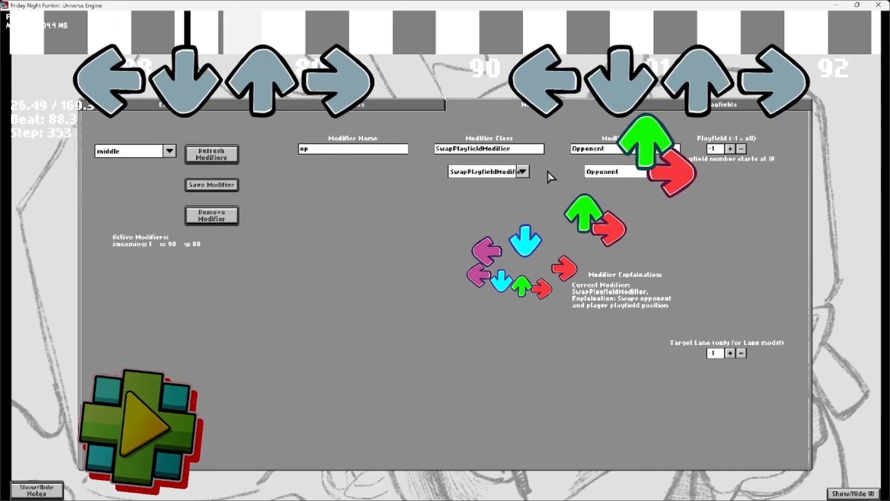
left_click(661, 172)
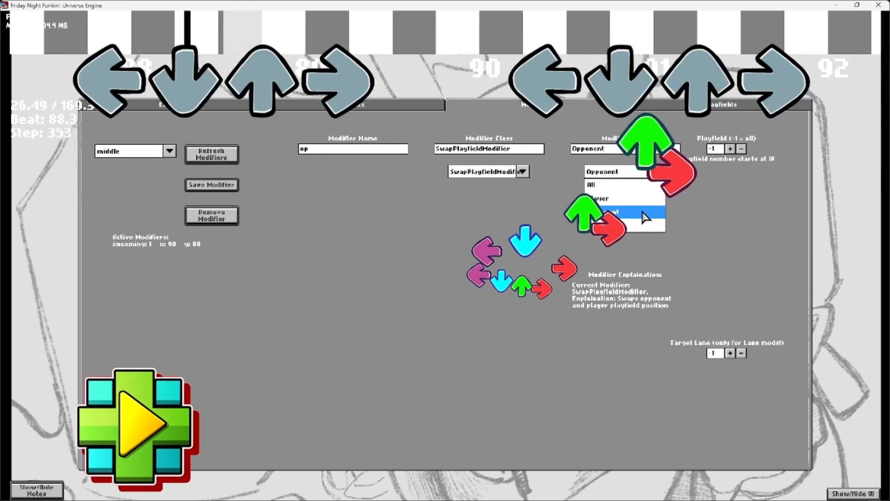
left_click(46, 494)
left_click(659, 172)
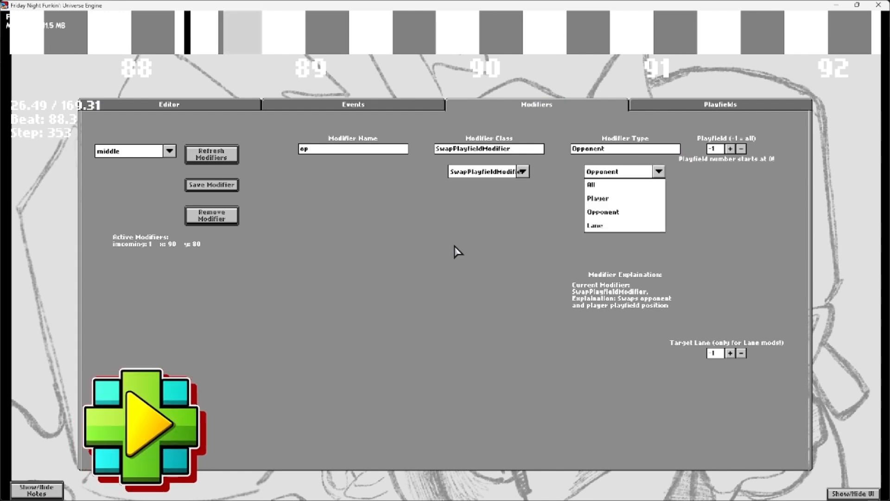
left_click(522, 172)
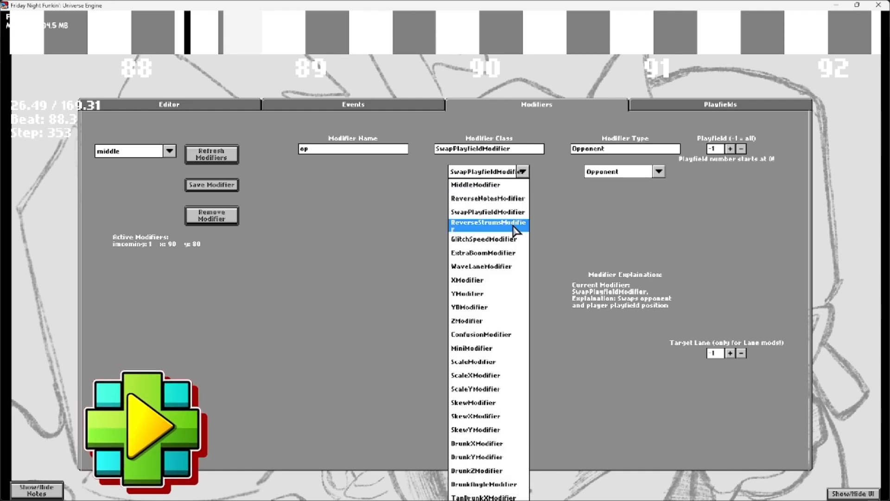
left_click(515, 228)
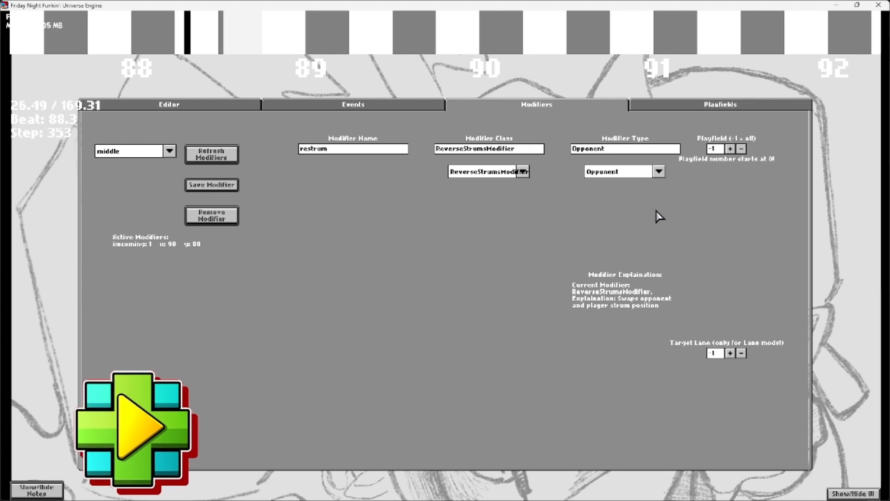
Step: Set the restrum modifier's type to Lane with target lane 1, keeping it on all playfields
left_click(658, 172)
left_click(623, 227)
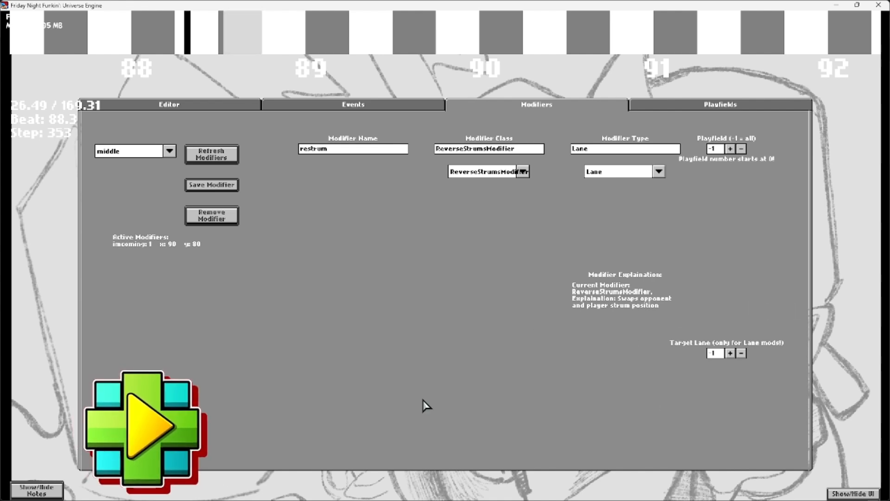
left_click(36, 490)
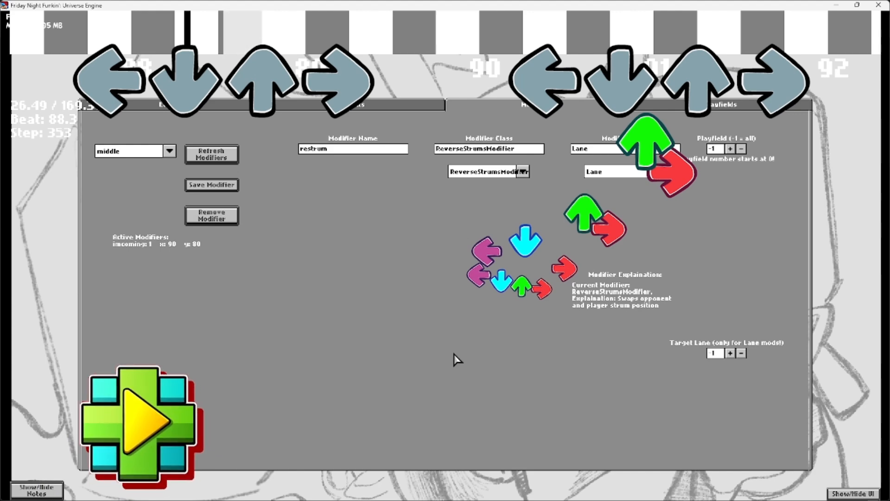
left_click(844, 492)
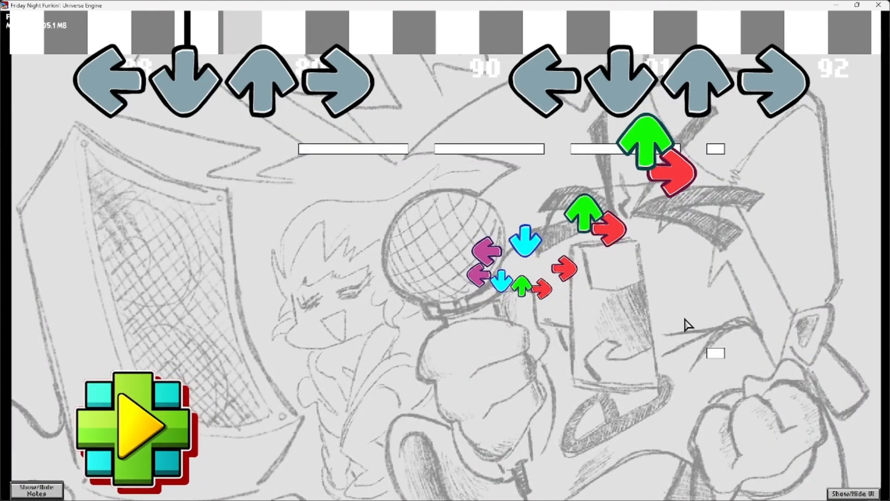
left_click(843, 491)
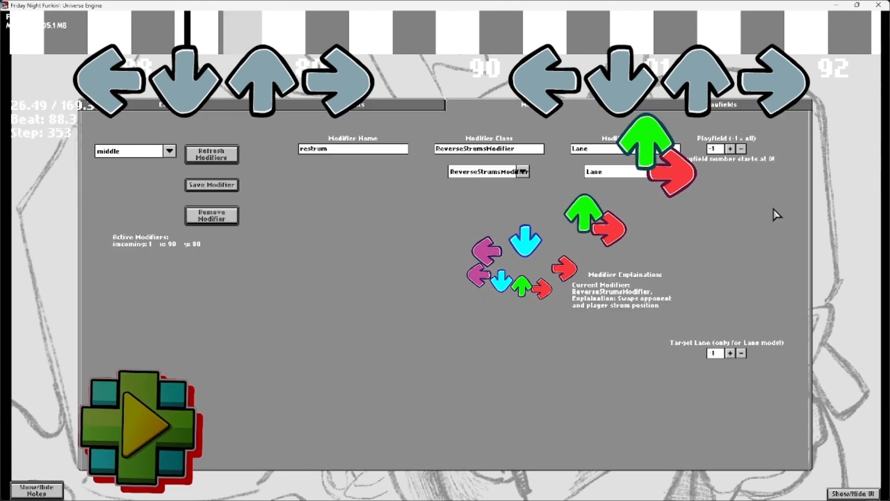
left_click(731, 354)
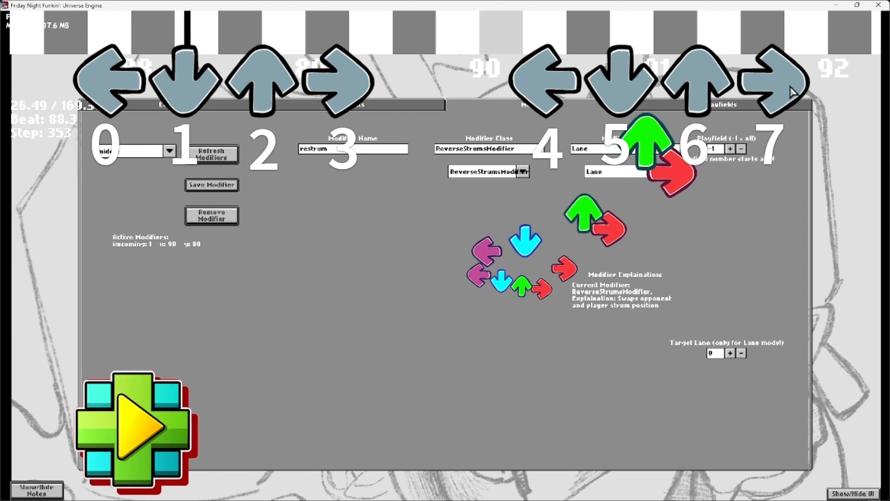
left_click(743, 150)
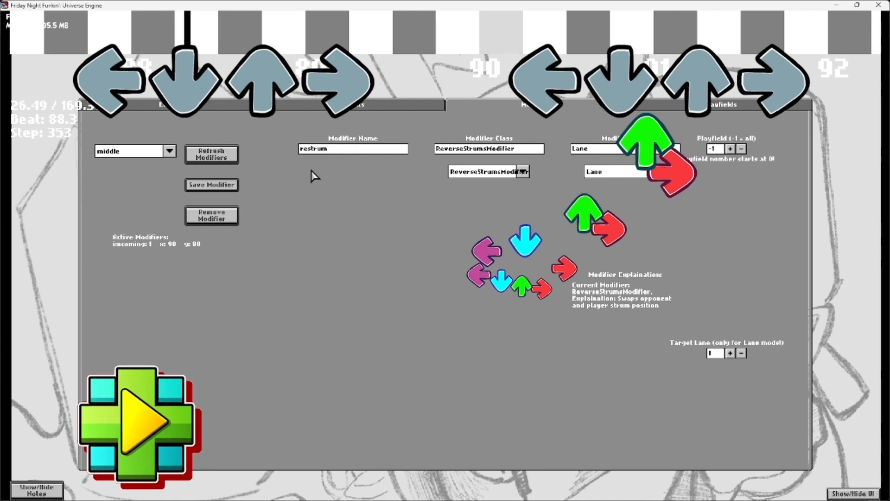
Step: Add a restrum event with value 1 at beat 88 and another with value 0 at beat 105
left_click(138, 31)
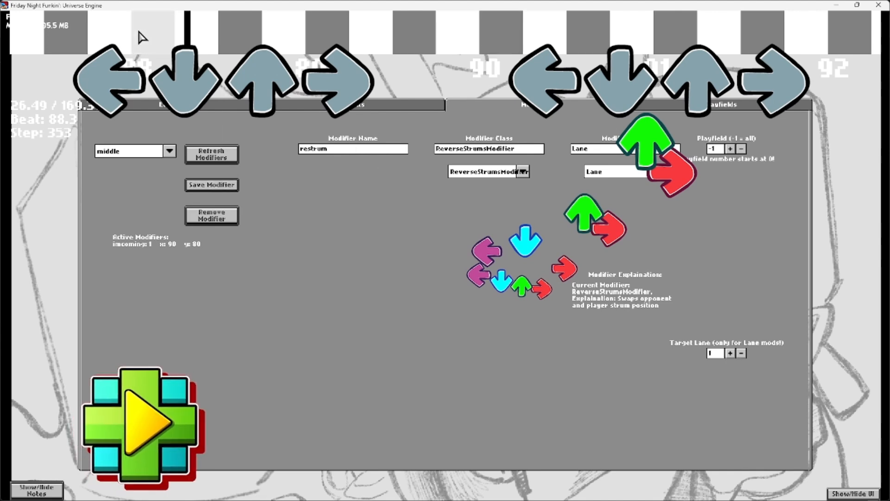
left_click(399, 105)
left_click(121, 165)
left_click(134, 245)
left_click(250, 149)
type("1")
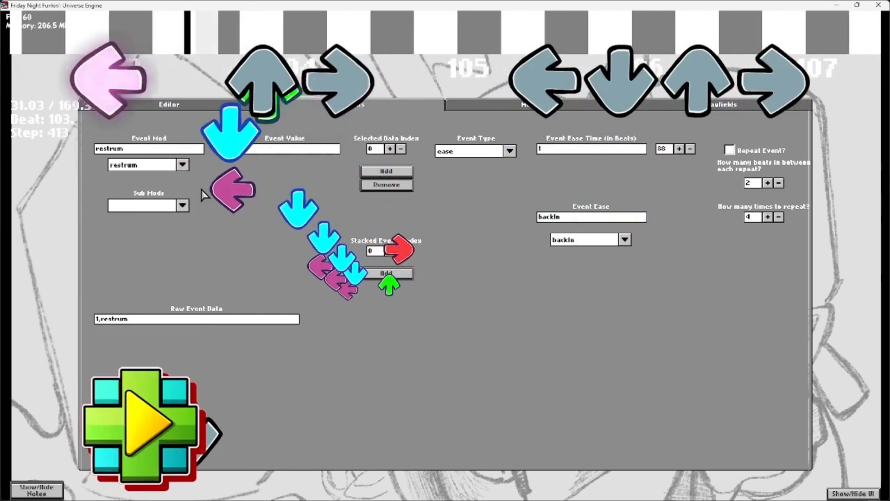
left_click(237, 153)
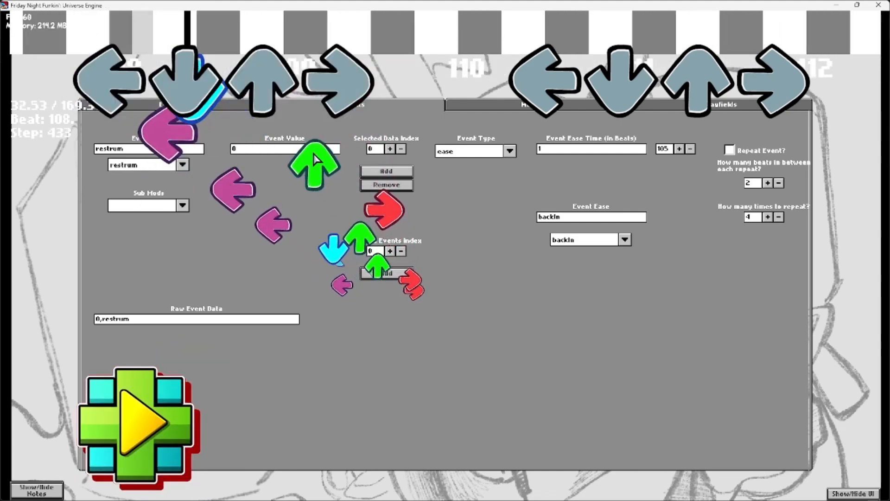
Step: Browse the list of available modifier classes
left_click(499, 105)
left_click(523, 172)
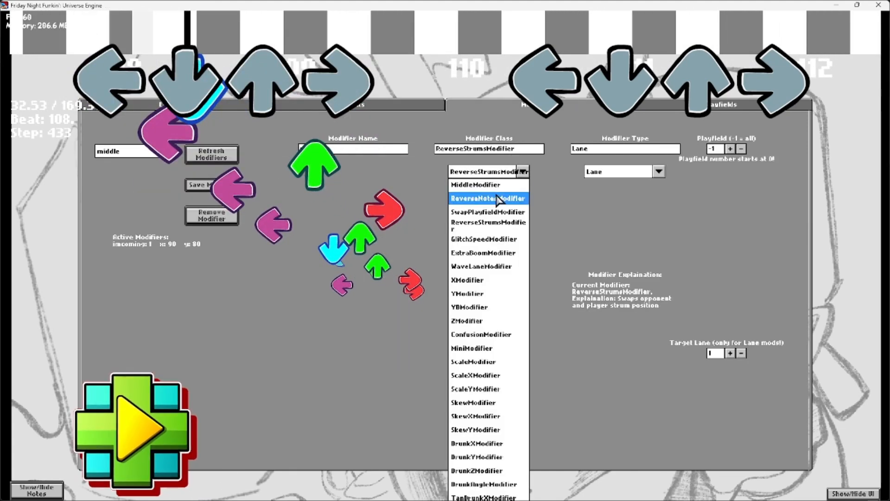
scroll(489, 304, "down", 15)
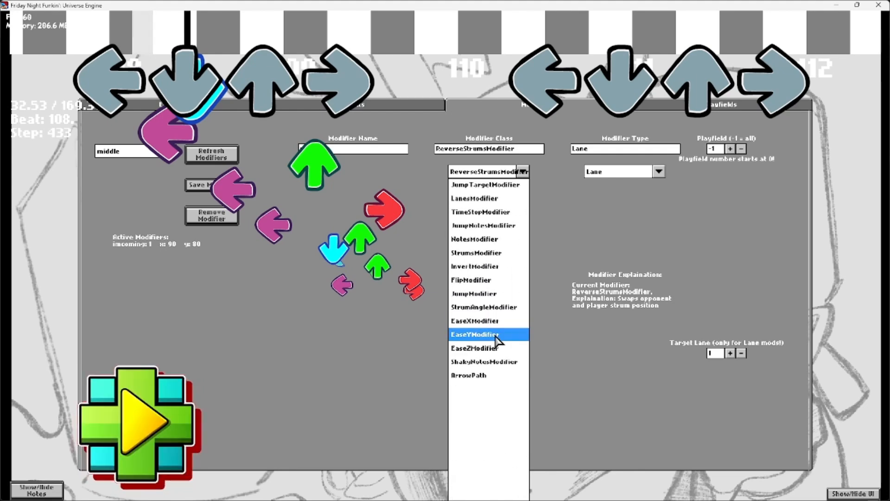
scroll(496, 338, "up", 20)
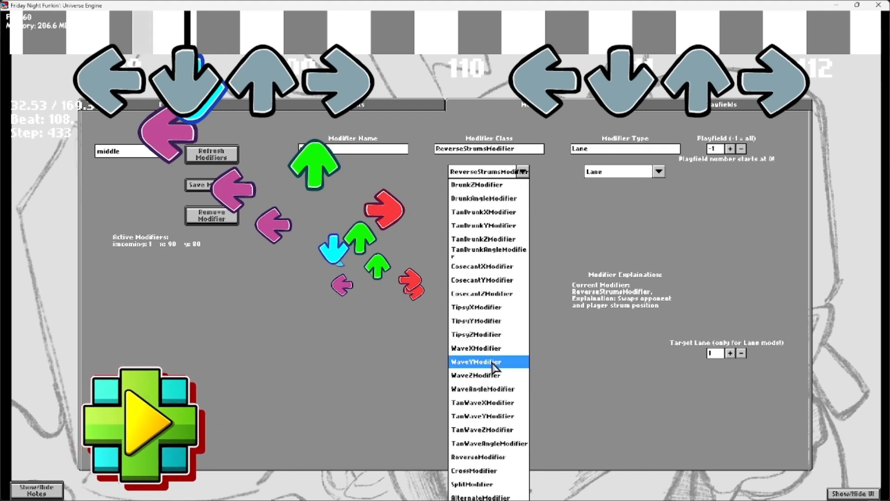
left_click(548, 262)
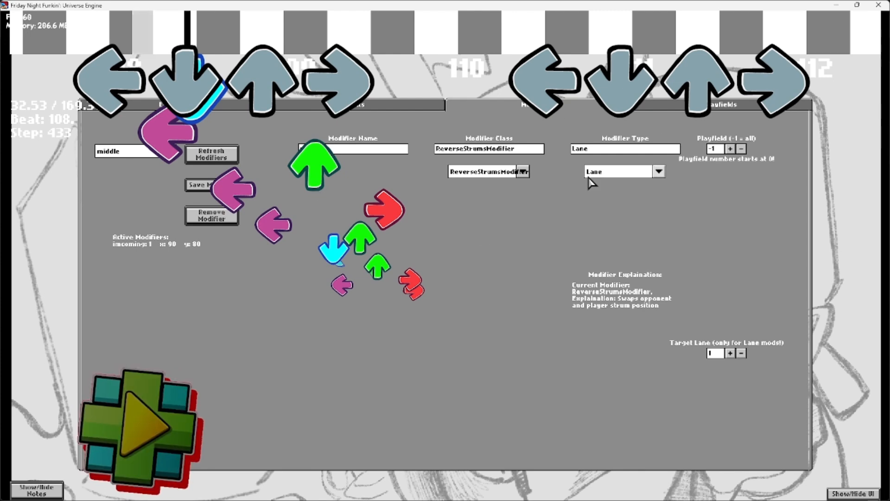
Step: Try raising the playfield count by one, and set it back to 1
left_click(381, 105)
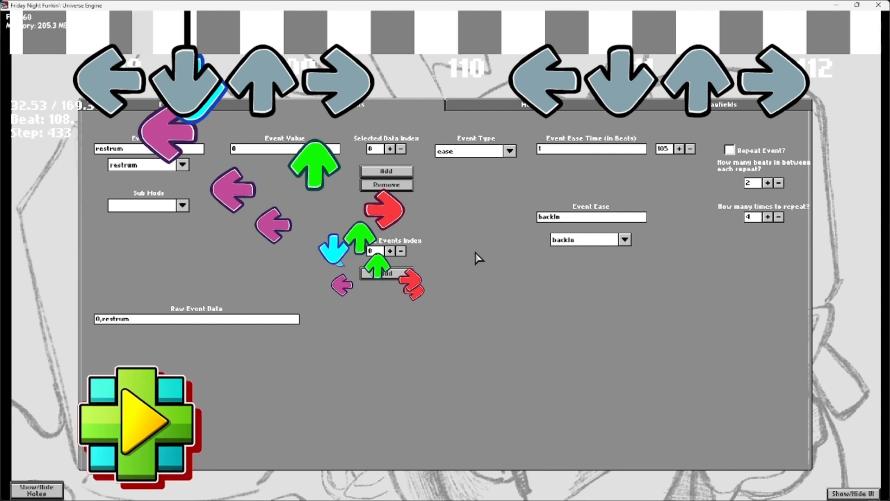
left_click(734, 107)
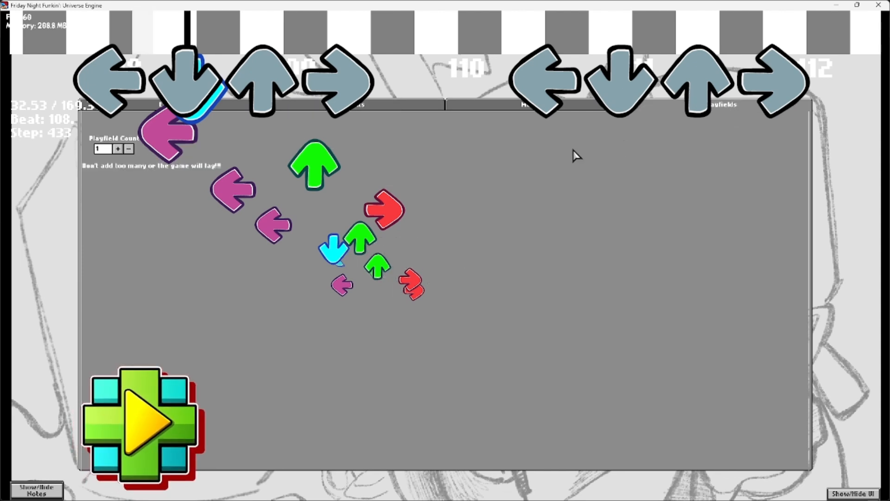
left_click(116, 151)
left_click(129, 150)
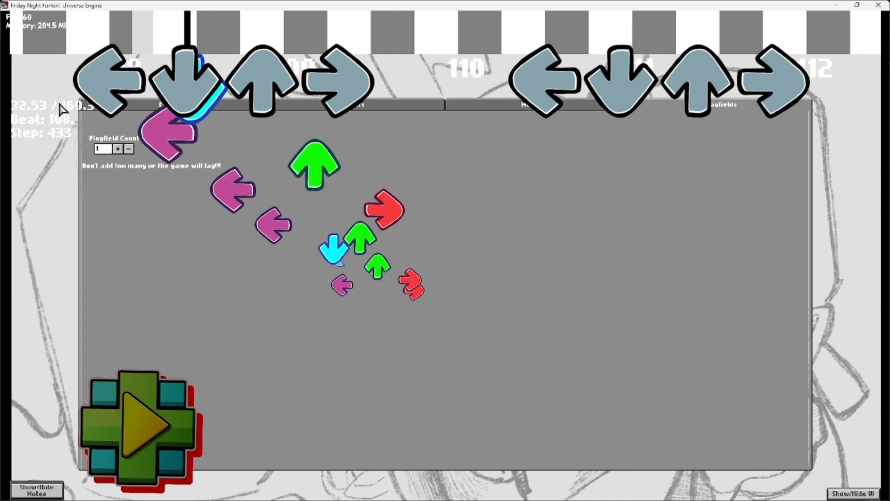
Step: Set the playfield count to 2 and check the notes around beat 104
left_click(117, 147)
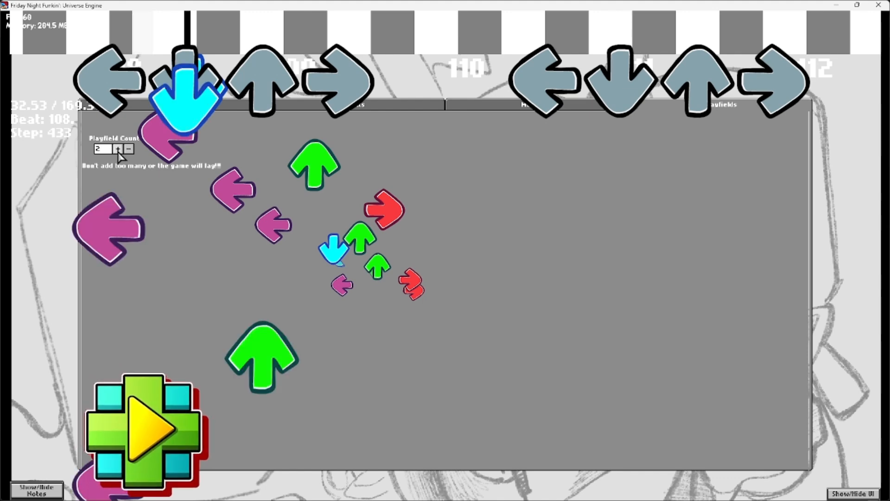
scroll(278, 239, "down", 12)
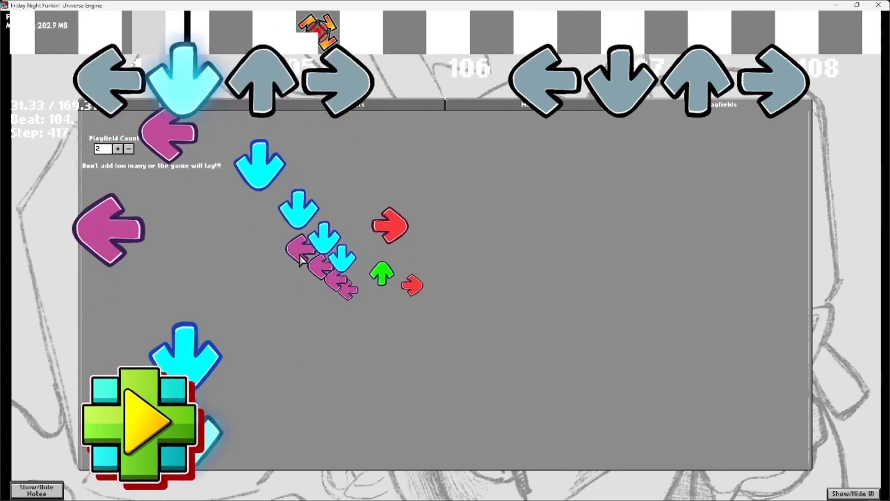
left_click(379, 108)
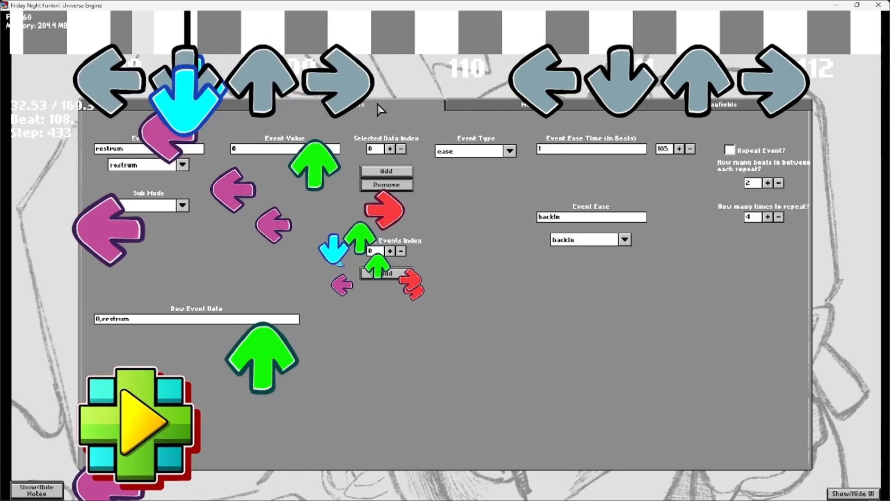
Step: Define a modifier named glitch with the GlitchSpeedModifier class and type All, applied to playfield 1
left_click(522, 106)
left_click(523, 172)
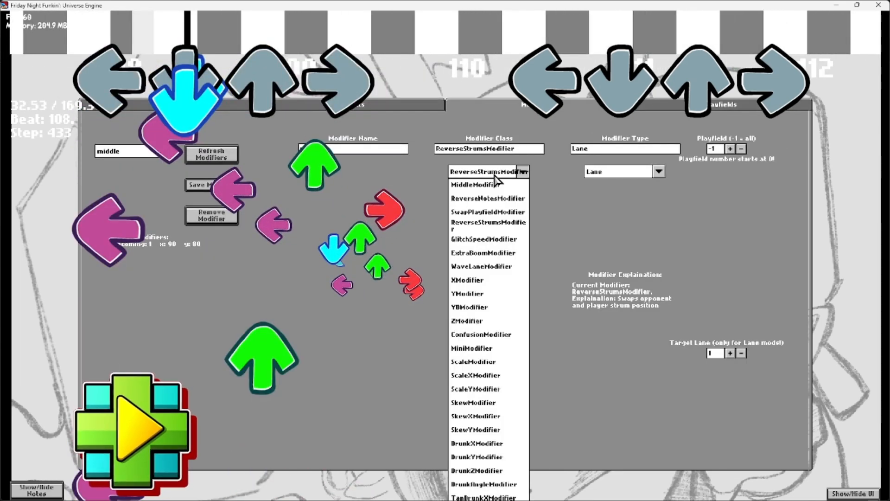
left_click(502, 239)
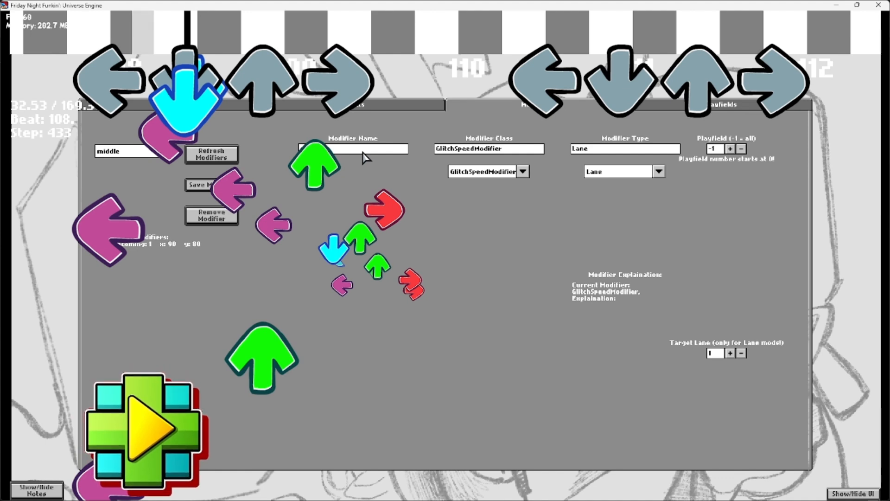
left_click(660, 172)
left_click(618, 187)
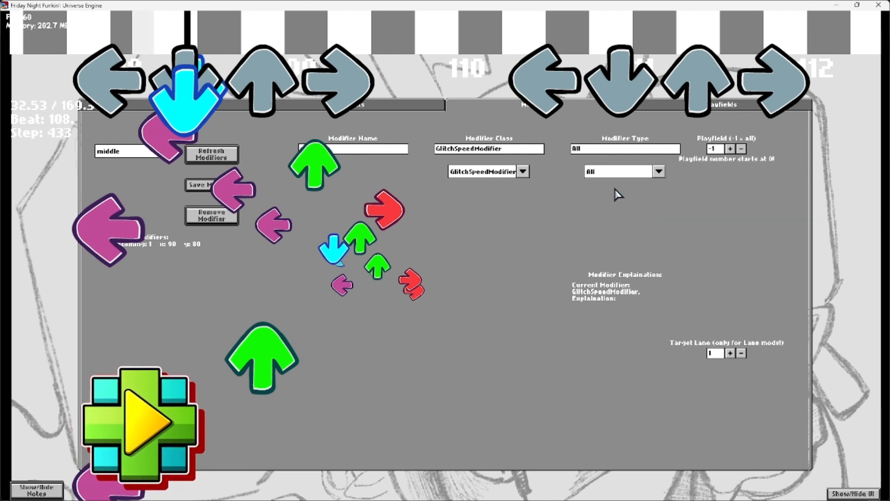
left_click(733, 150)
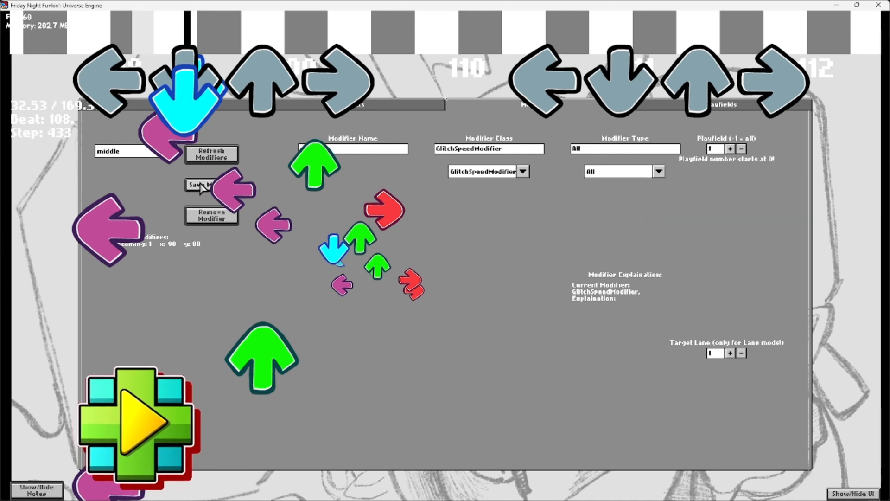
Step: Add a second data entry to the restrum event at beat 105 that sets the glitch modifier to 2
scroll(316, 259, "down", 20)
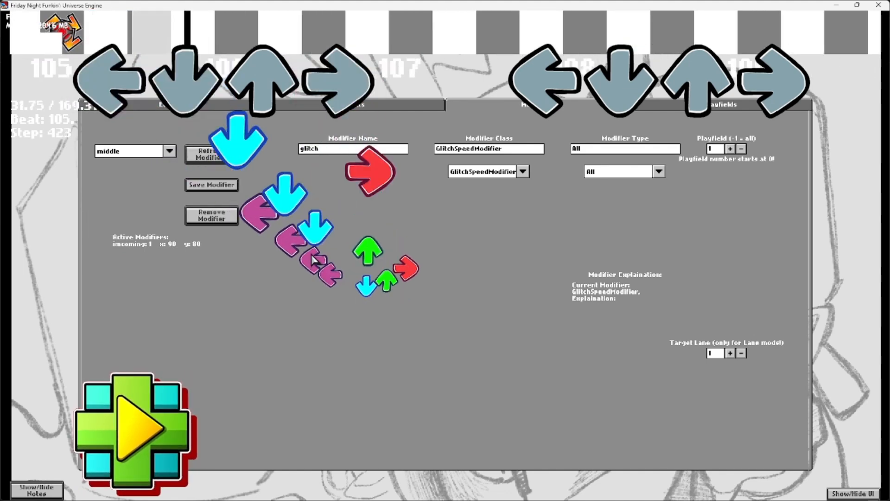
left_click(392, 109)
left_click(387, 171)
left_click(182, 165)
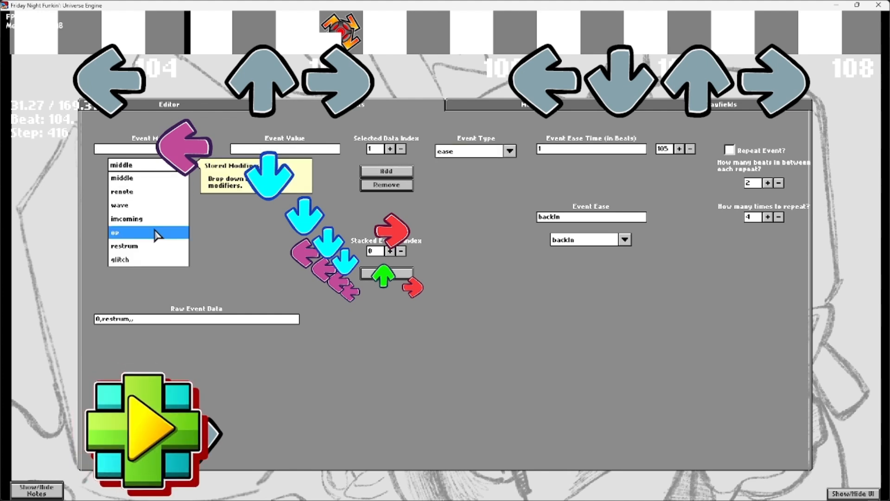
left_click(153, 260)
type("2")
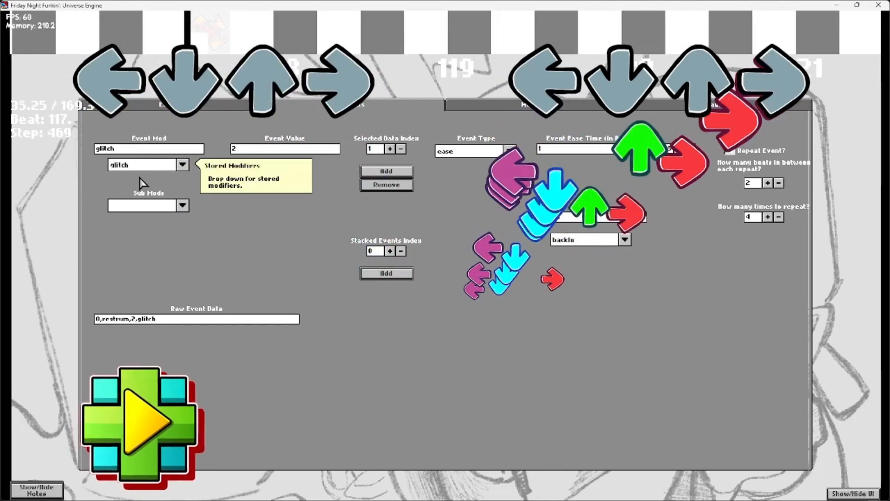
left_click(148, 165)
left_click(144, 218)
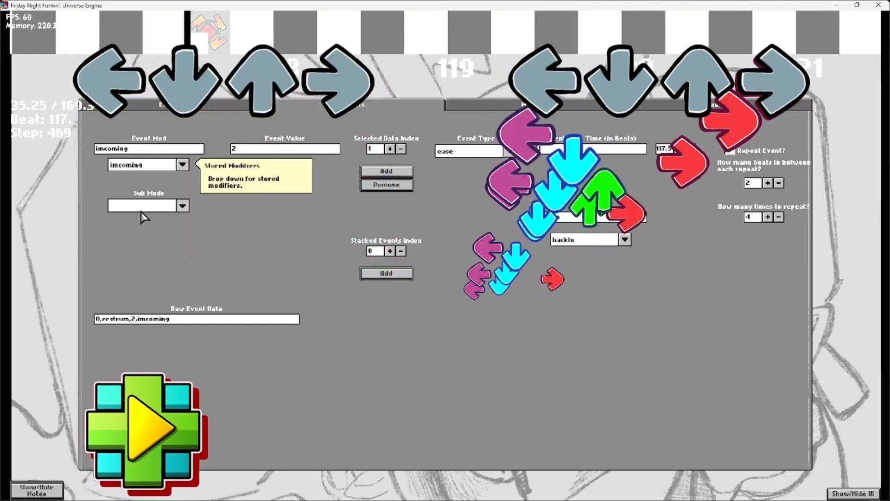
left_click(143, 207)
left_click(130, 234)
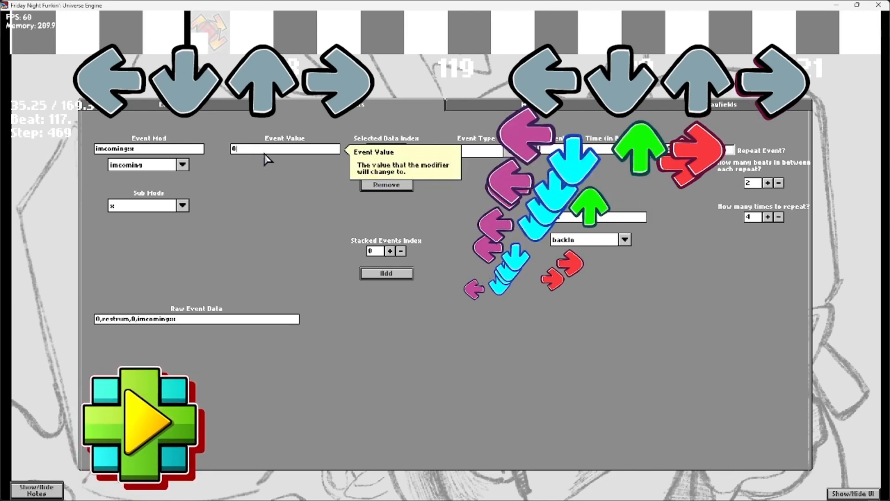
left_click(386, 171)
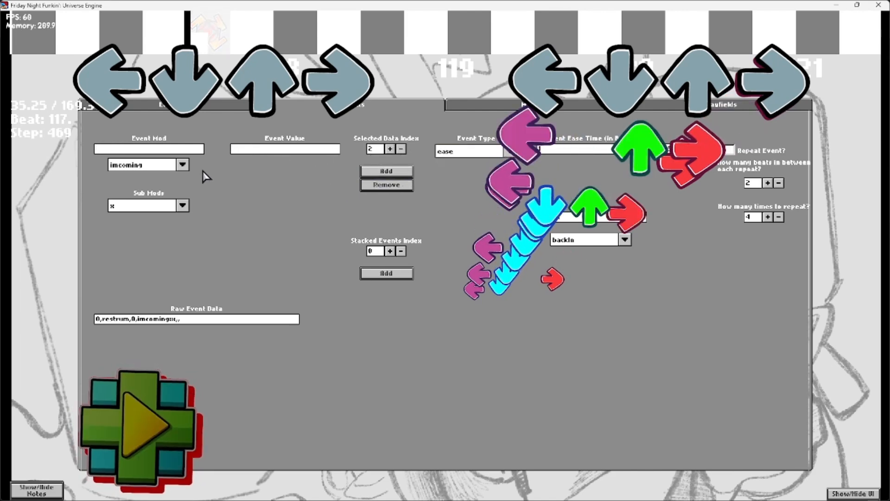
left_click(156, 168)
left_click(301, 182)
left_click(376, 184)
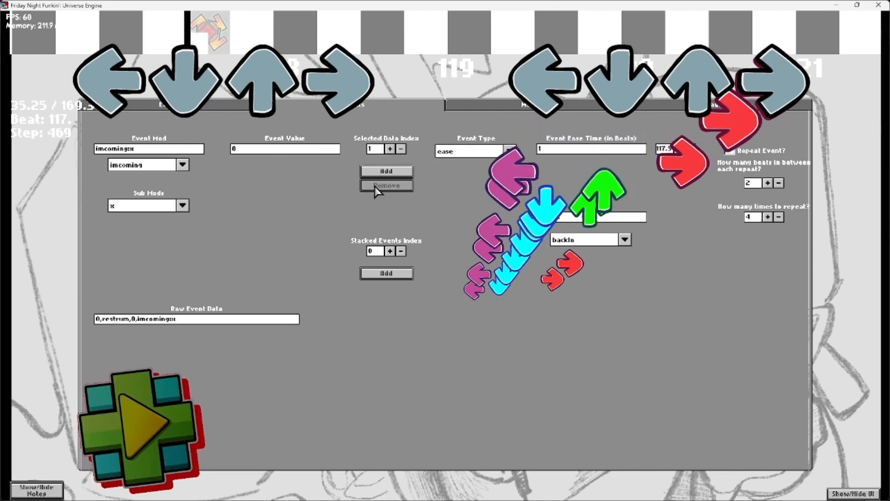
left_click(376, 185)
Step: Change the beat 117.5 event's first data entry to the imcoming modifier's x sub mod with value 0, and add a second entry
left_click(160, 166)
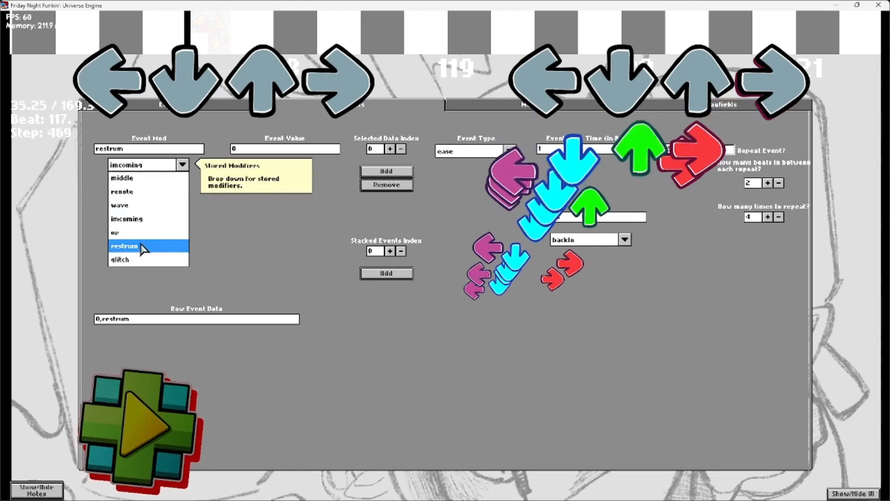
left_click(139, 219)
left_click(378, 172)
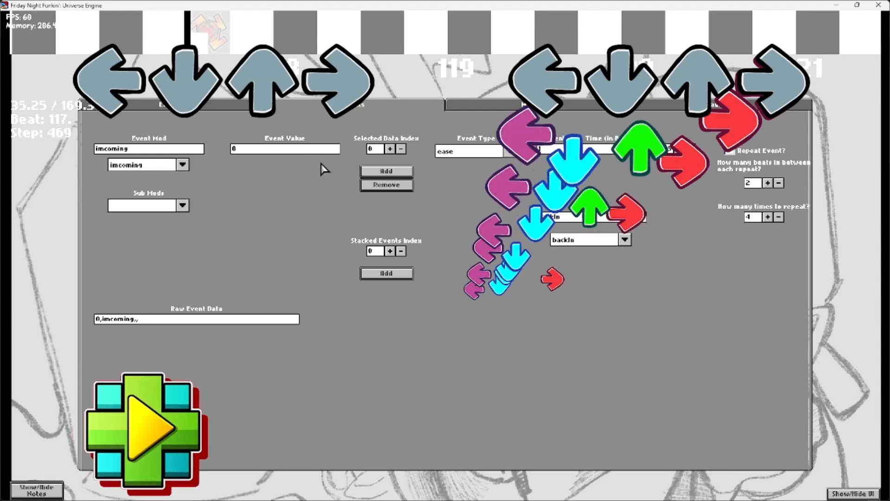
left_click(139, 206)
left_click(132, 226)
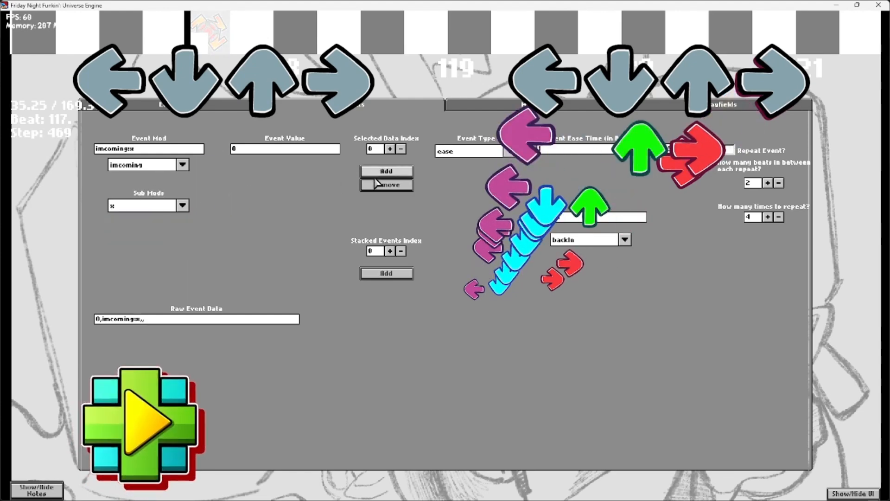
Step: Set the event's second data entry to the imcoming modifier's y sub mod with value 0
left_click(390, 149)
left_click(139, 165)
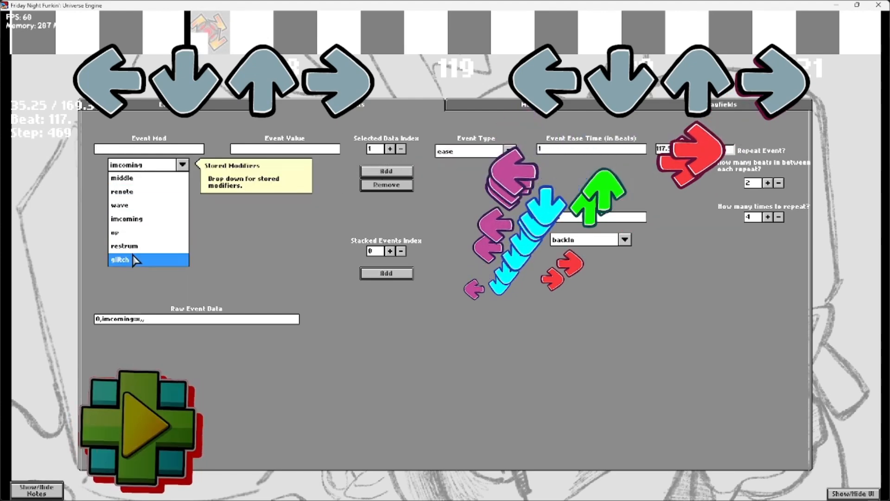
left_click(135, 253)
left_click(139, 165)
left_click(132, 215)
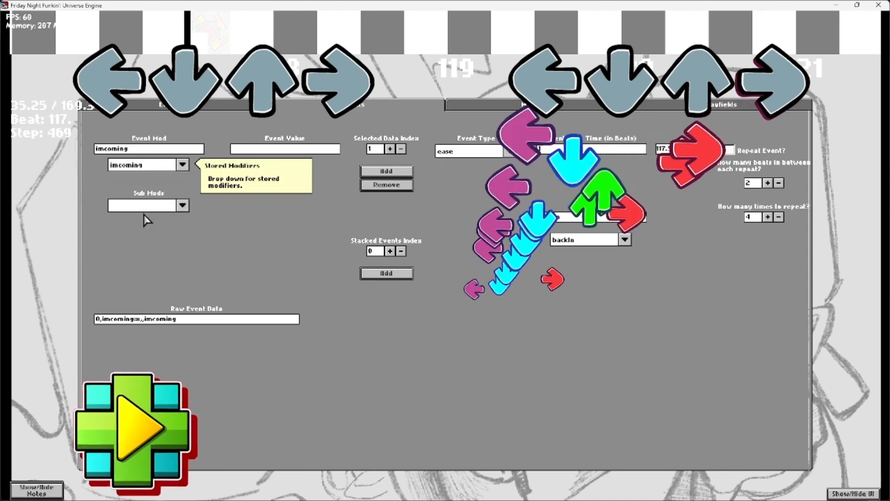
left_click(142, 205)
left_click(139, 246)
left_click(258, 149)
type("0")
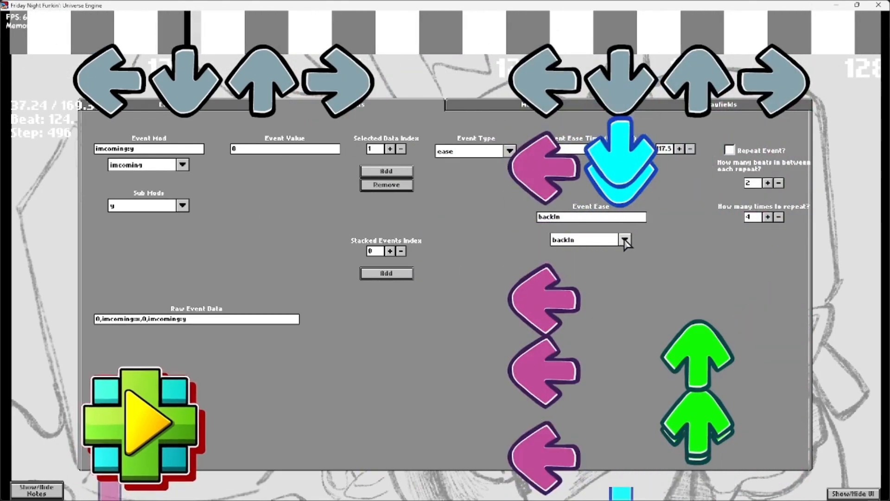
Step: Add an event at beat 124 whose only data entry sets the glitch modifier to 0
left_click(473, 101)
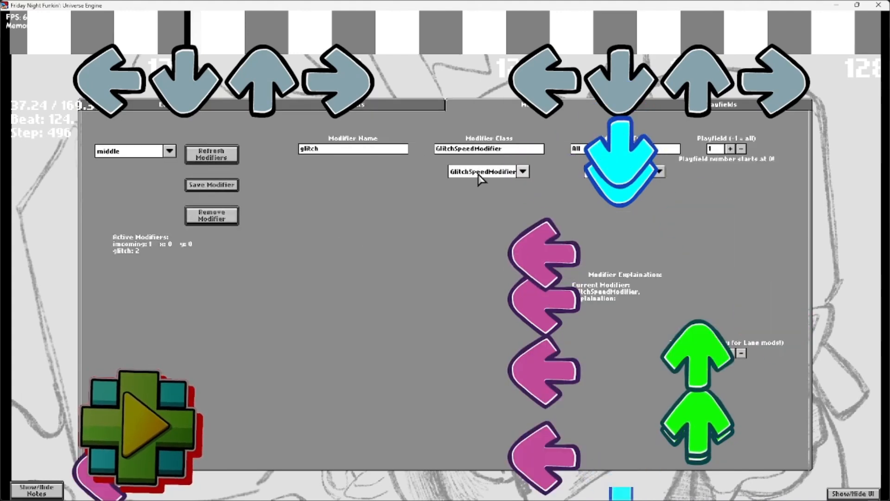
left_click(378, 233)
left_click(162, 104)
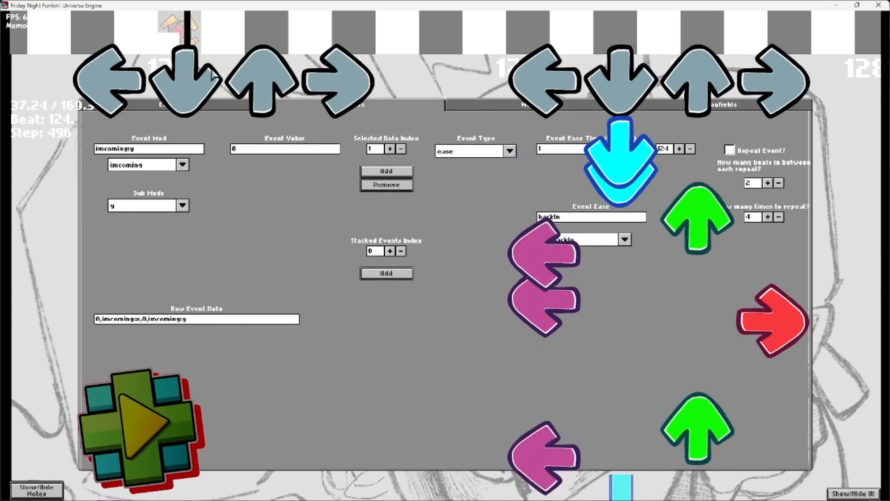
left_click(183, 165)
left_click(386, 186)
left_click(182, 165)
left_click(119, 260)
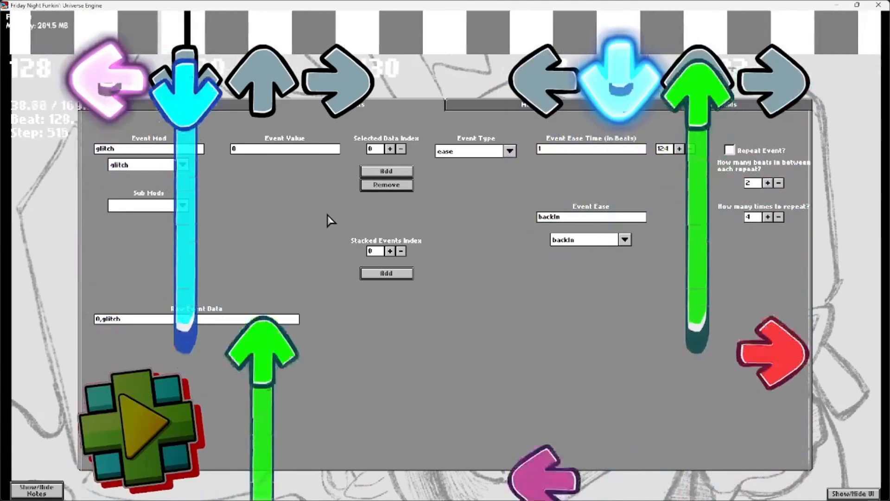
Step: Open the glitch modifier's settings and hide the notes covering the editor
left_click(495, 106)
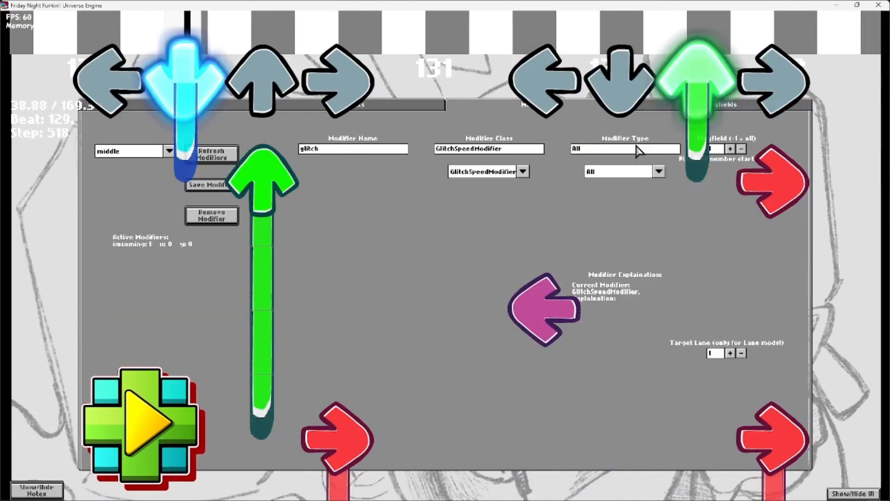
left_click(742, 354)
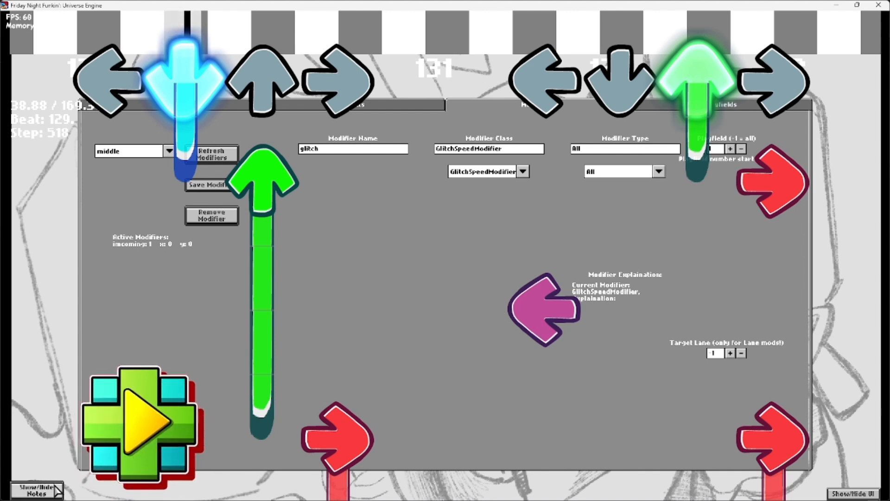
left_click(36, 491)
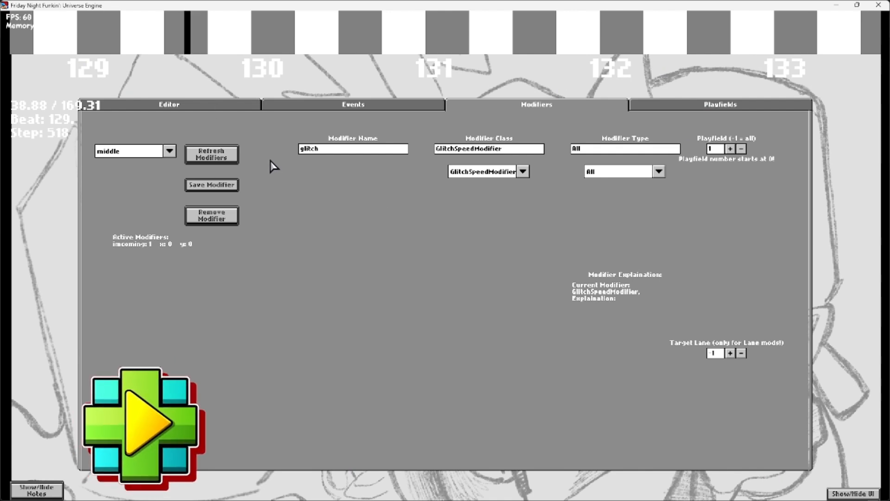
Step: Start saving the modchart as modchart.json and go to the engine's mods folder as the save location
left_click(205, 108)
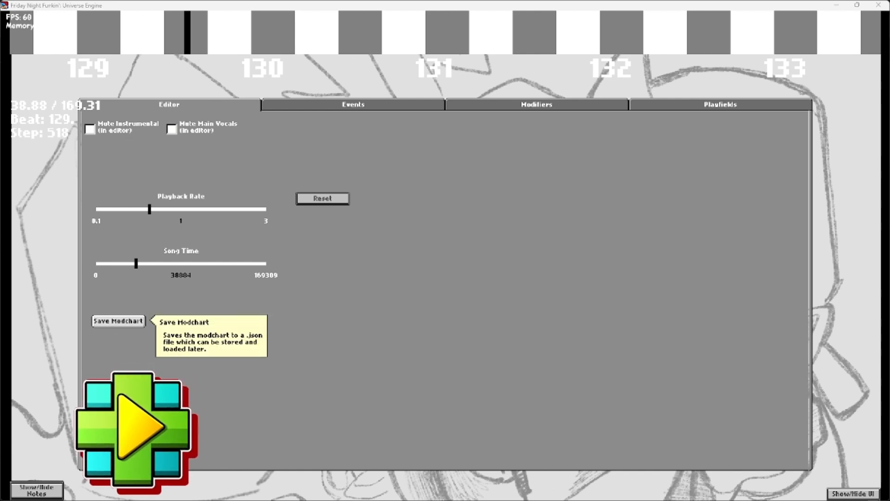
left_click(119, 321)
left_click(287, 92)
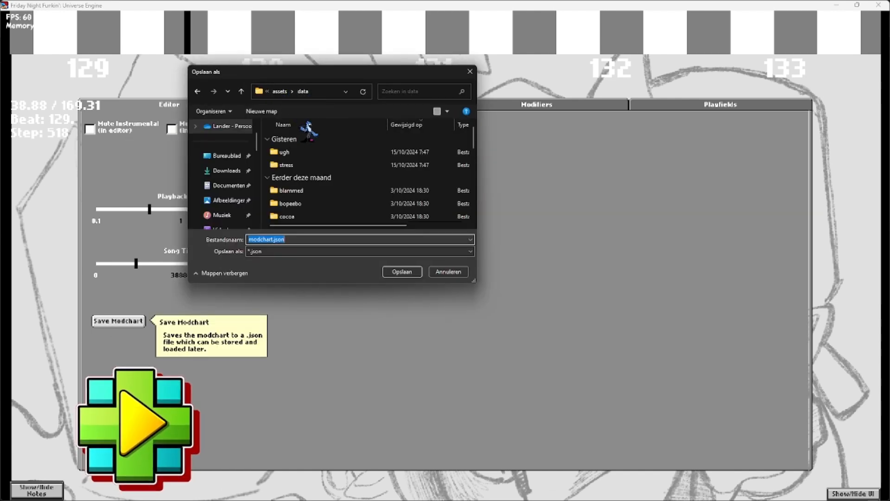
left_click(288, 92)
left_click(287, 92)
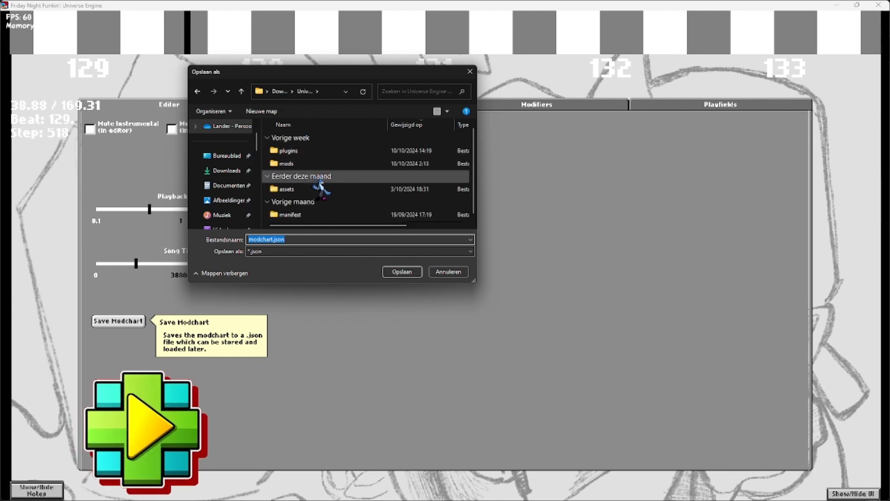
double_click(314, 163)
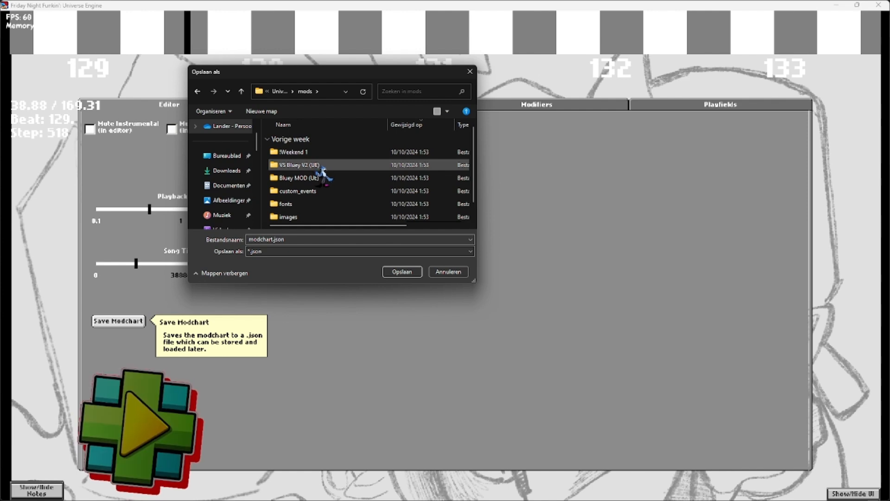
Step: Look in the data folder of the VS Bluey V2 (UE) mod for the song's folder
double_click(338, 166)
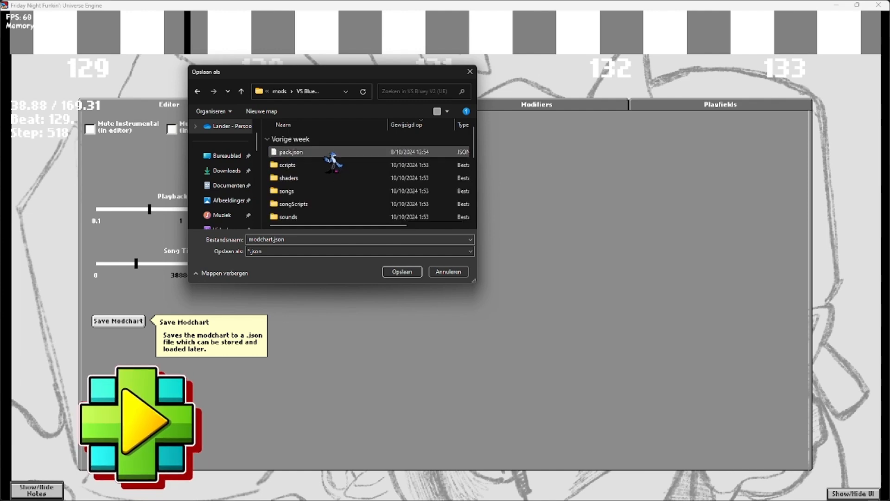
scroll(325, 171, "up", 5)
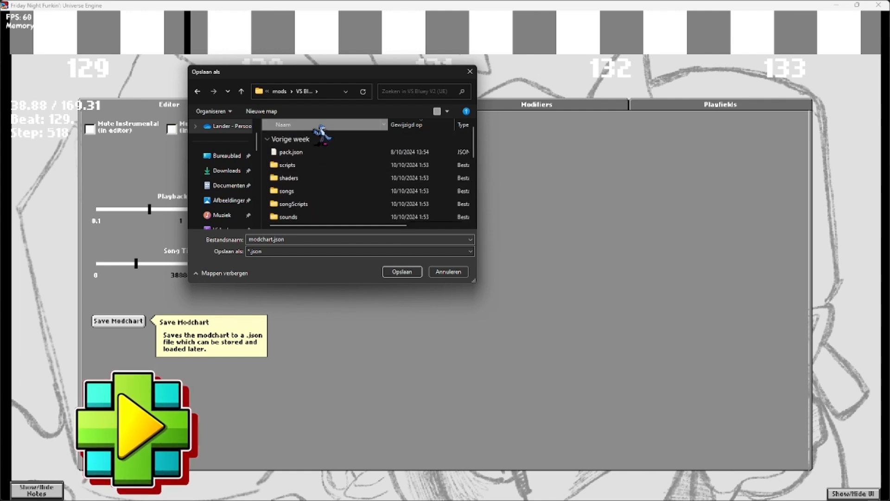
double_click(304, 191)
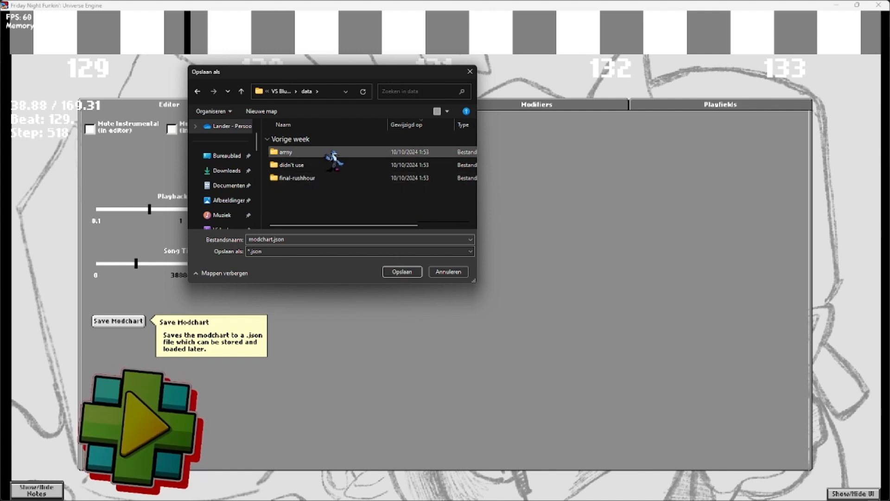
Step: Save the modchart as modchart.json in the data/heeler folder of the Bluey MOD (UE) mod
left_click(281, 91)
left_click(280, 91)
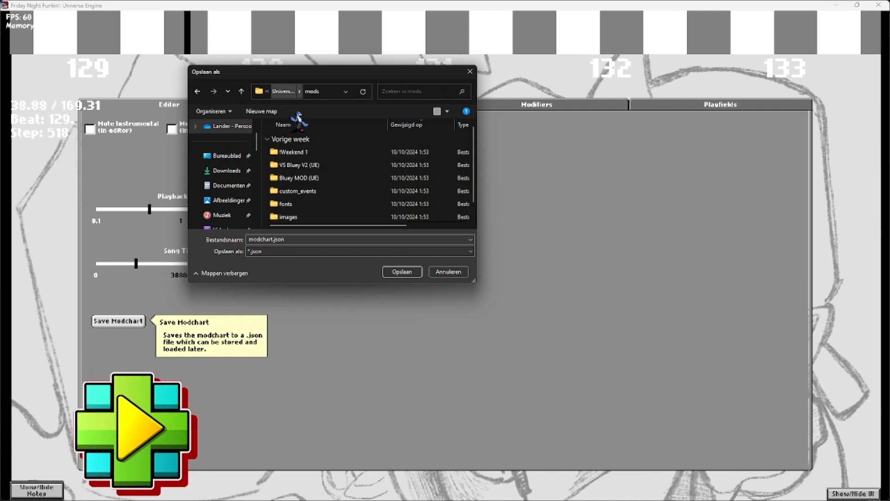
double_click(342, 177)
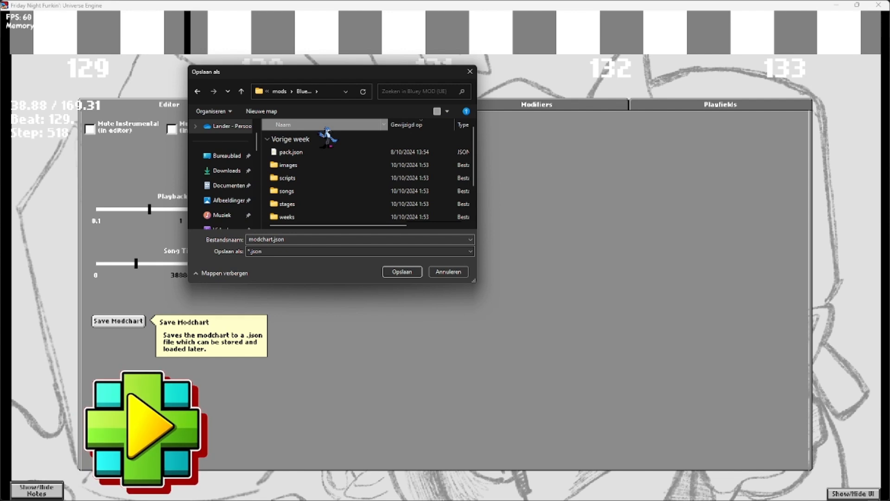
double_click(308, 175)
left_click(320, 166)
double_click(321, 167)
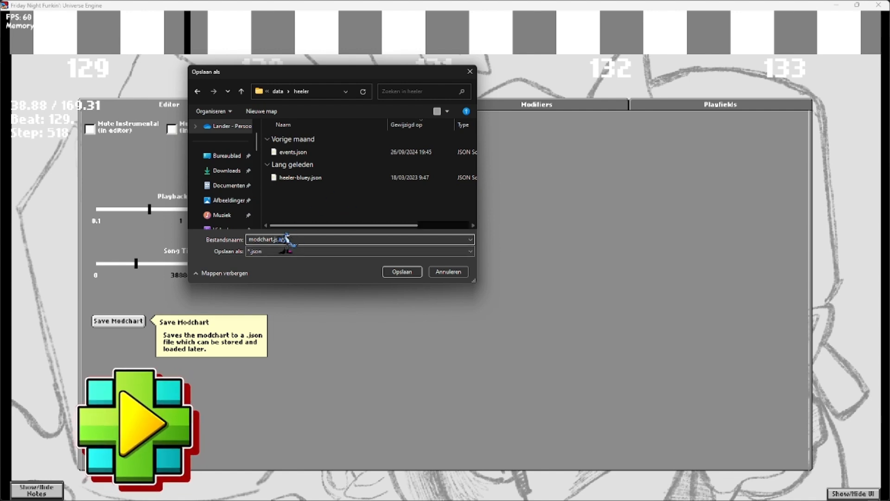
left_click(407, 275)
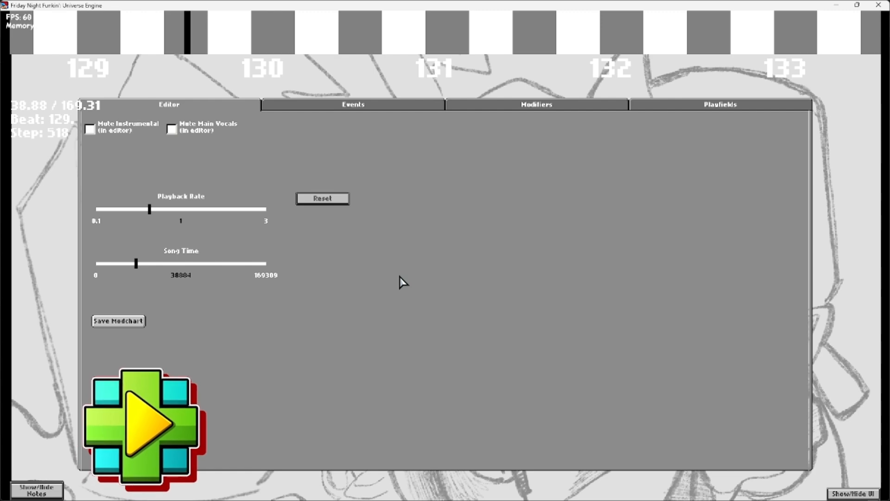
Step: Leave the modchart editor to play Heeler, and exit the song to the song list
key("Escape")
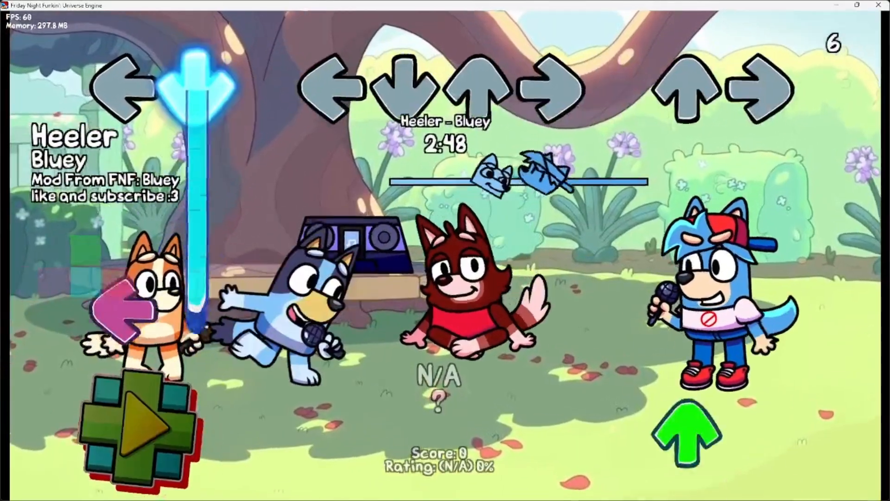
key("Return")
key("Up")
key("Return")
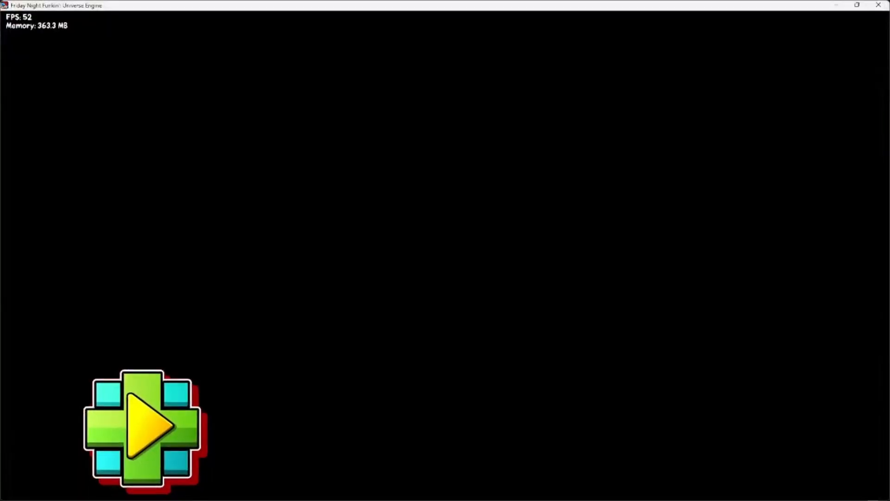
Step: Find the Modchart option in the Gameplay Changers Menu and return to the song list
key("ctrl")
key("Up")
key("Up")
key("Up")
key("Up")
key("Up")
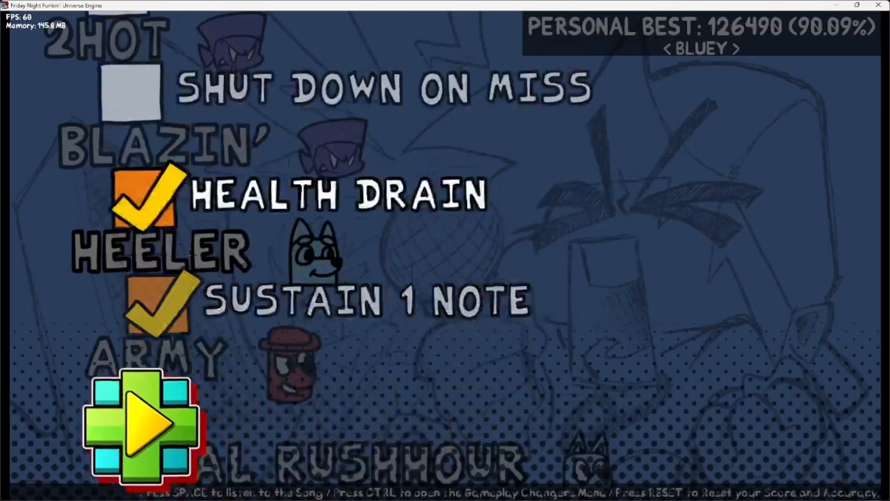
key("Return")
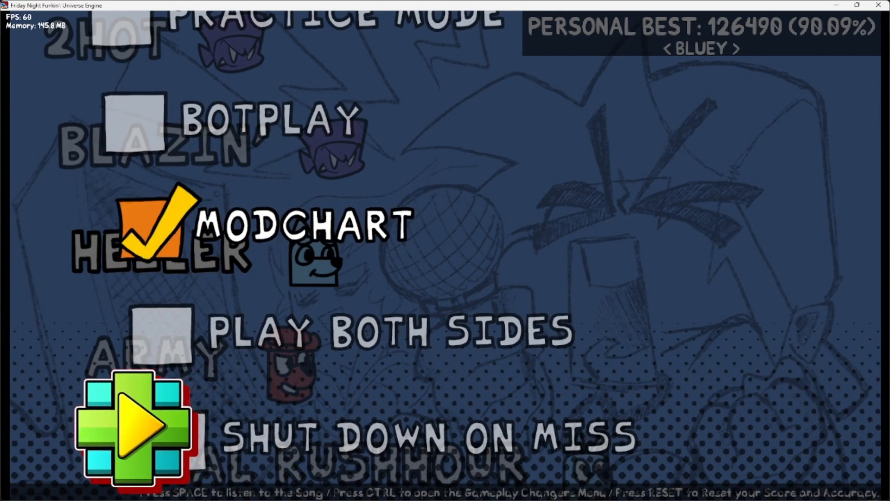
key("Escape")
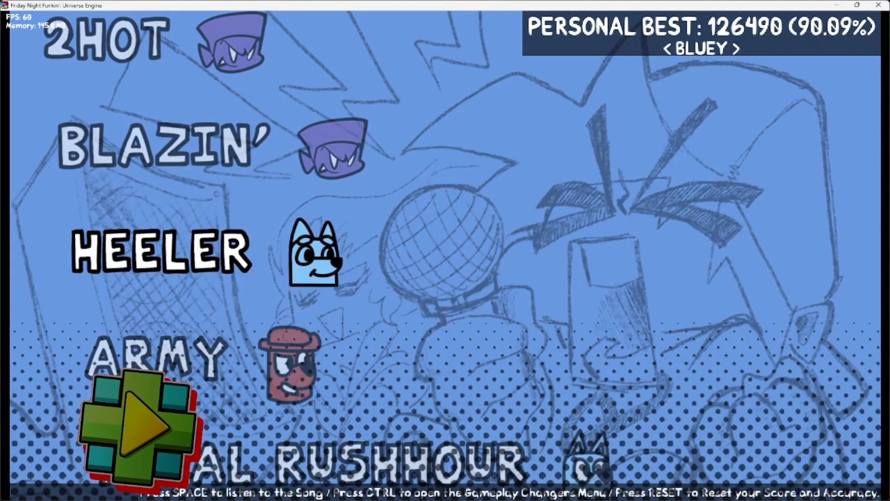
Step: Disable the Modchart option in the Gameplay Changers Menu and start the song Heeler
key("ctrl")
key("Up")
key("Up")
key("Up")
key("Up")
key("Up")
key("Up")
key("Down")
key("Return")
key("Escape")
key("Return")
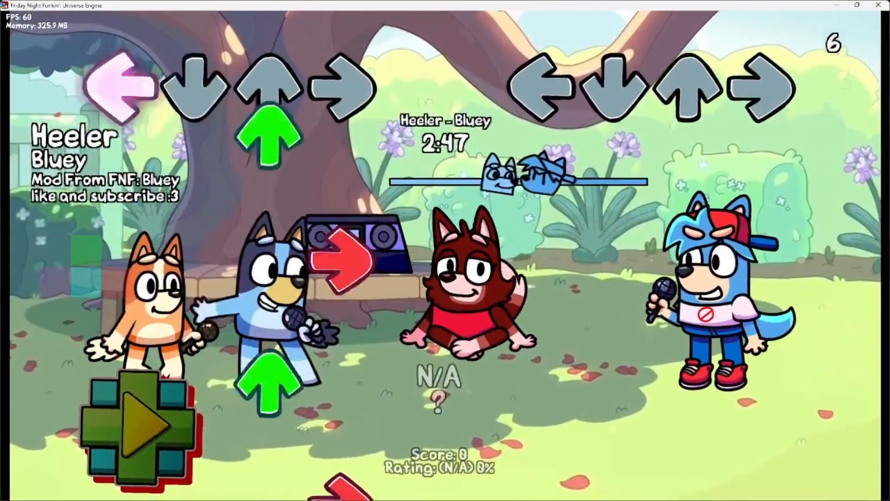
Step: Exit Heeler to the song list and check the Modchart option in the Gameplay Changers Menu
key("Return")
key("Up")
key("Return")
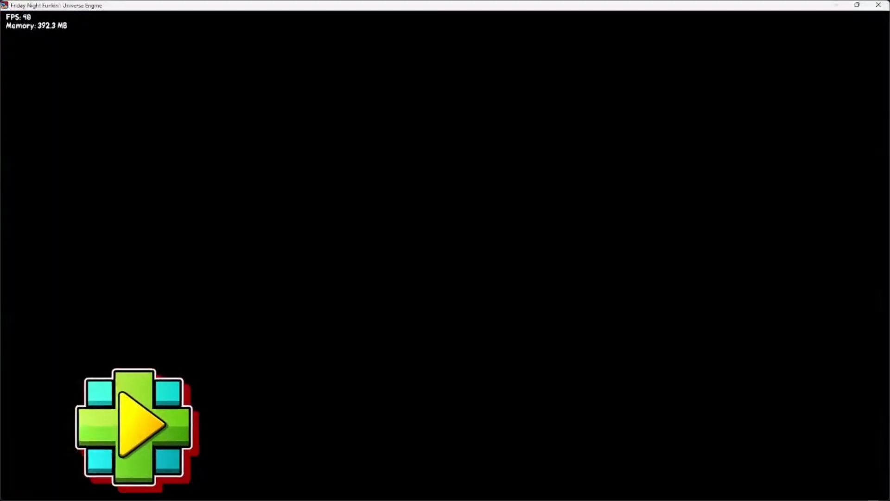
key("ctrl")
key("Up")
key("Up")
key("Up")
key("Up")
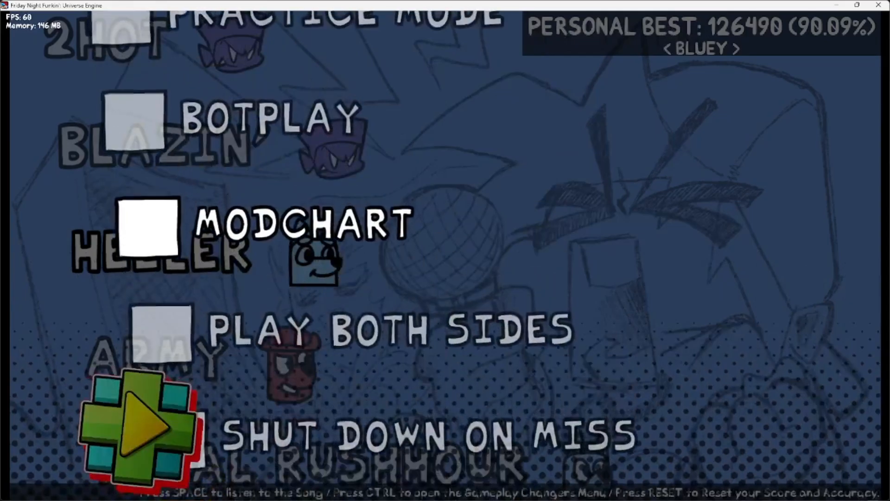
key("Escape")
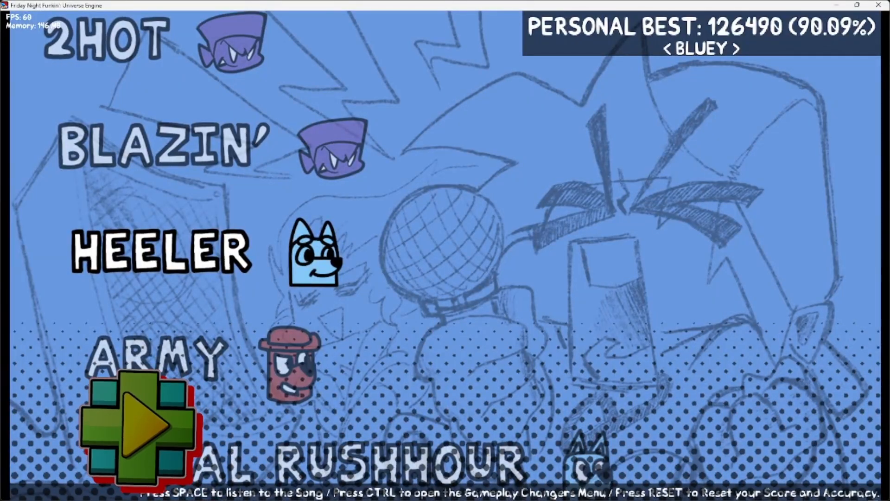
Step: Leave the song list and close Universe Engine
key("Escape")
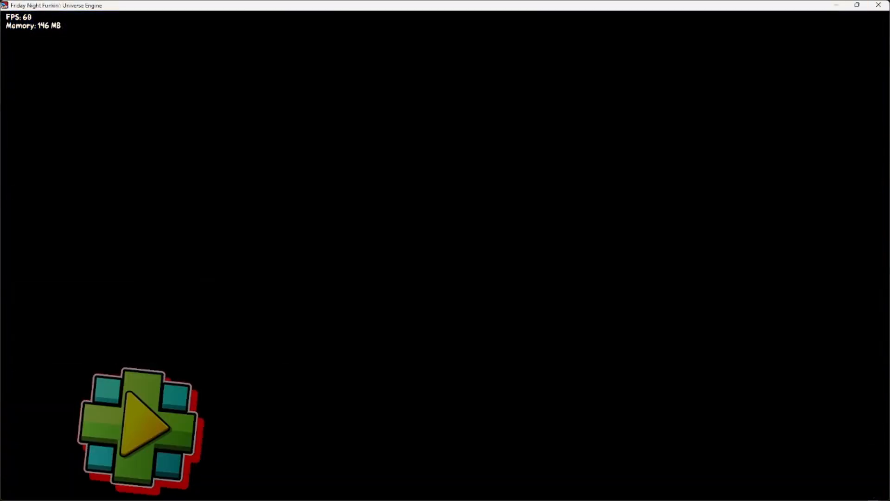
left_click(879, 5)
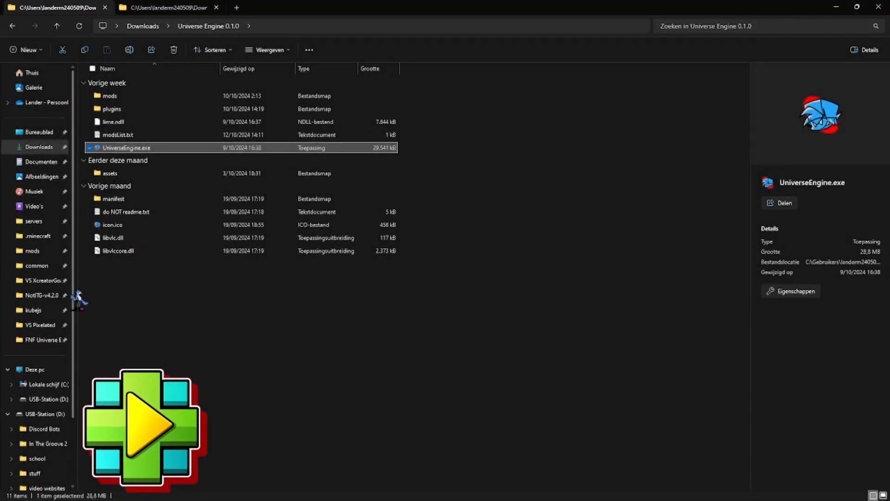